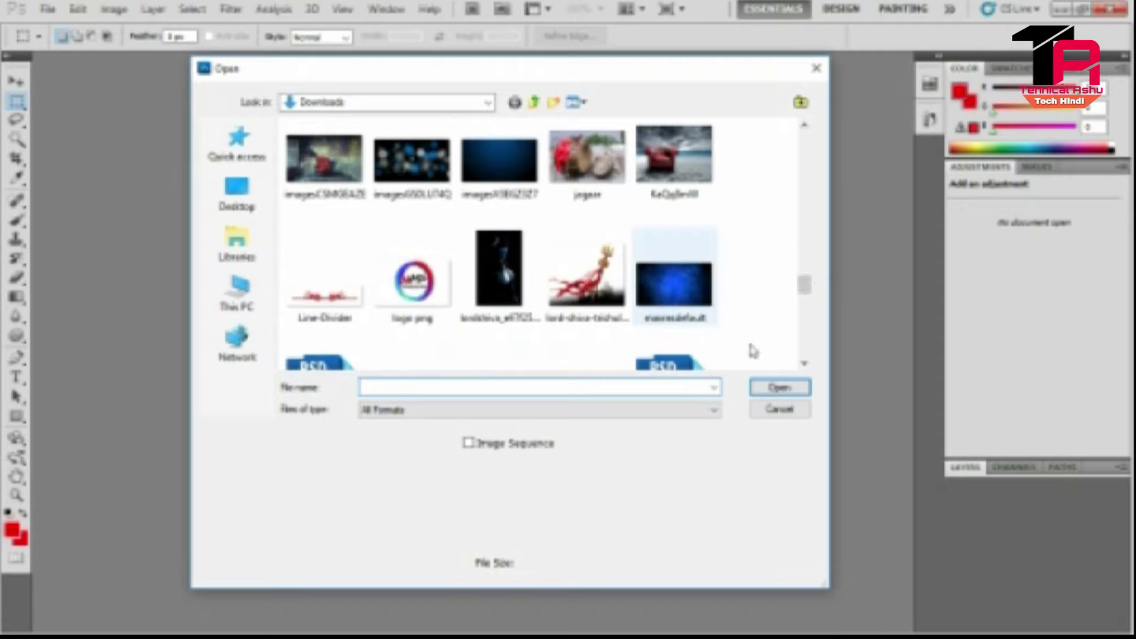
Step: Open the maxresdefault image from Downloads and undock it into a floating window
{"action": "left_click", "coordinate": [775, 386]}
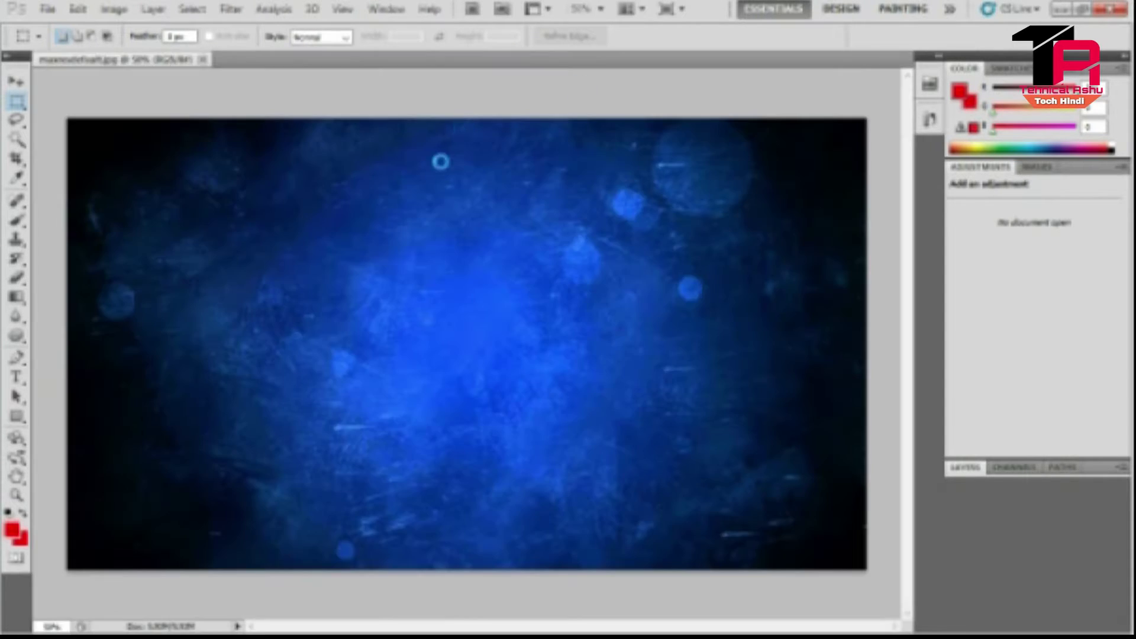
{"action": "key", "text": "v"}
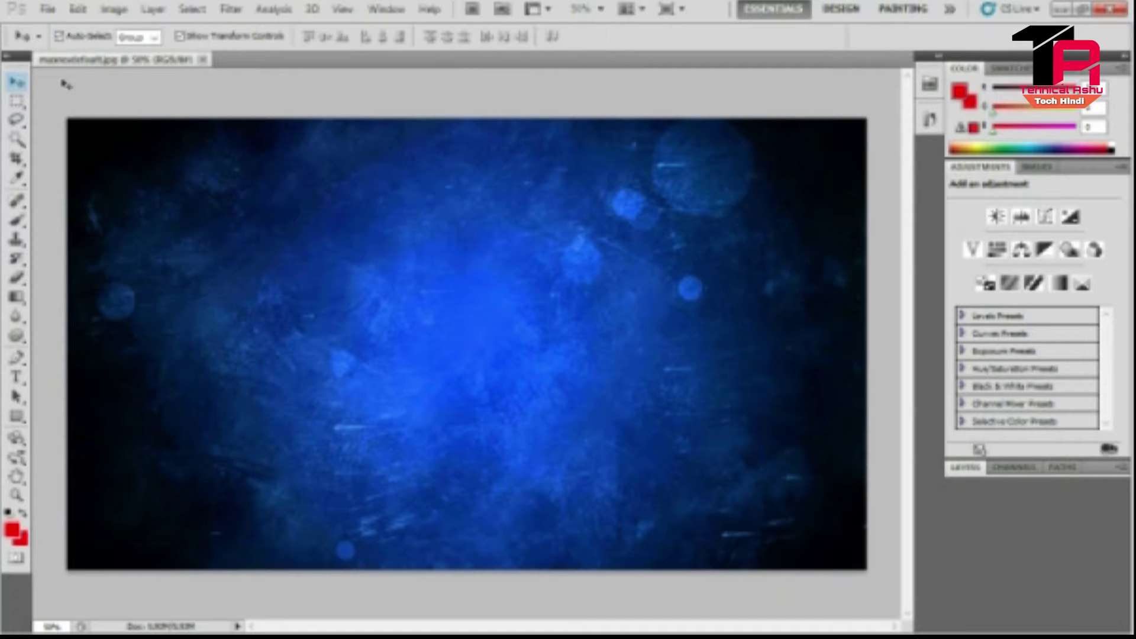
{"action": "left_click_drag", "start_coordinate": [113, 59], "coordinate": [165, 93]}
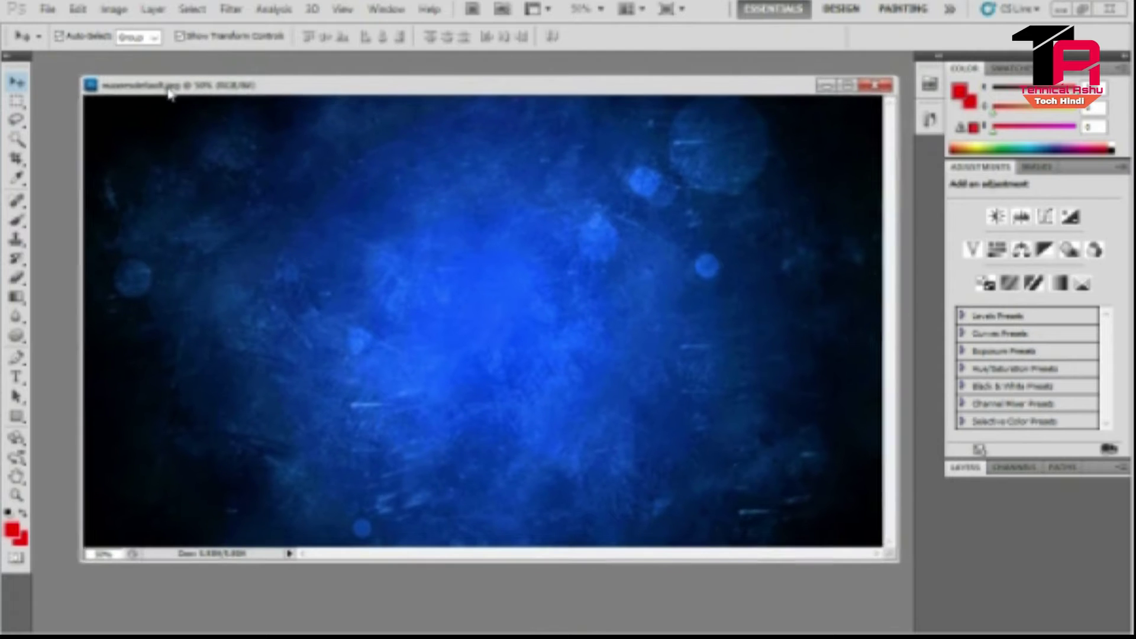
Step: Apply a Gaussian Blur to the blue background image to soften its spots and scratches
{"action": "left_click", "coordinate": [231, 9]}
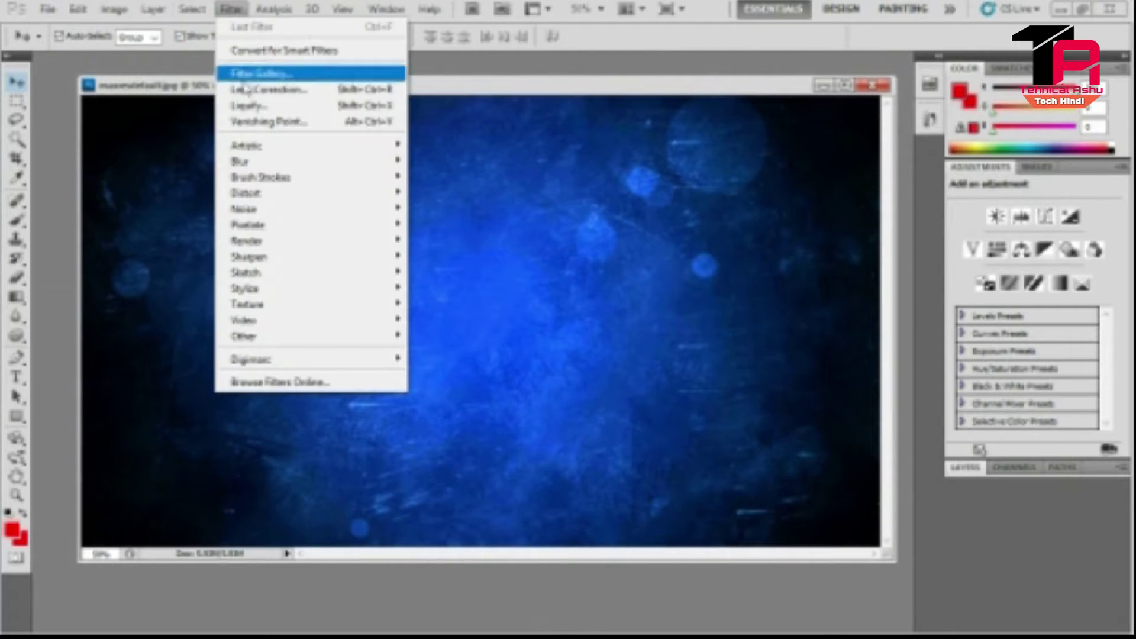
{"action": "mouse_move", "coordinate": [247, 160]}
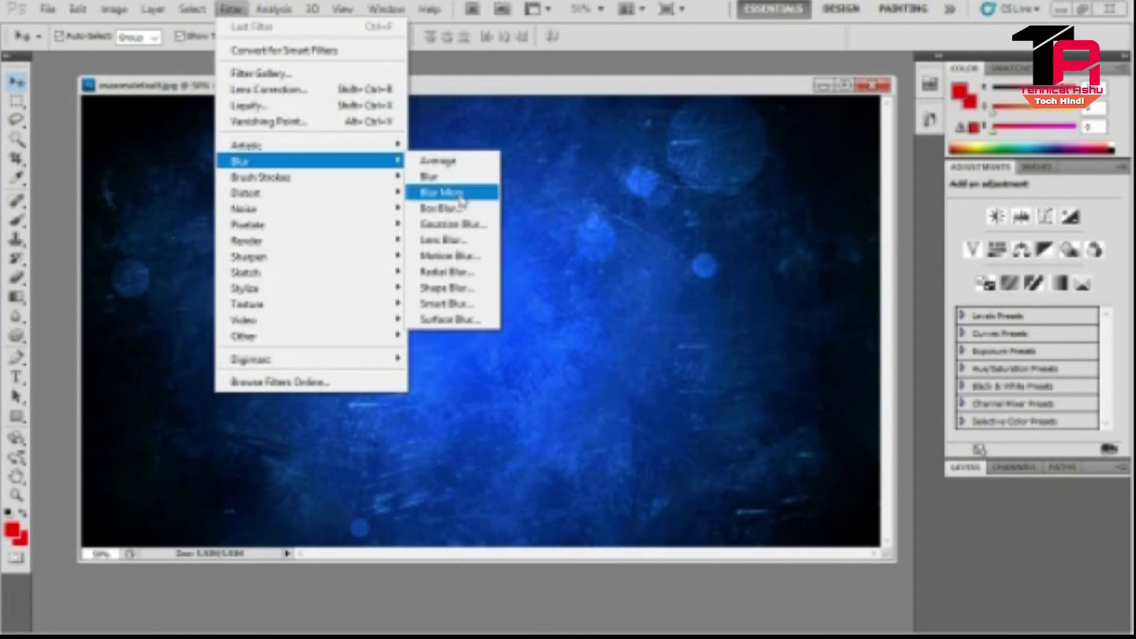
{"action": "left_click", "coordinate": [451, 225]}
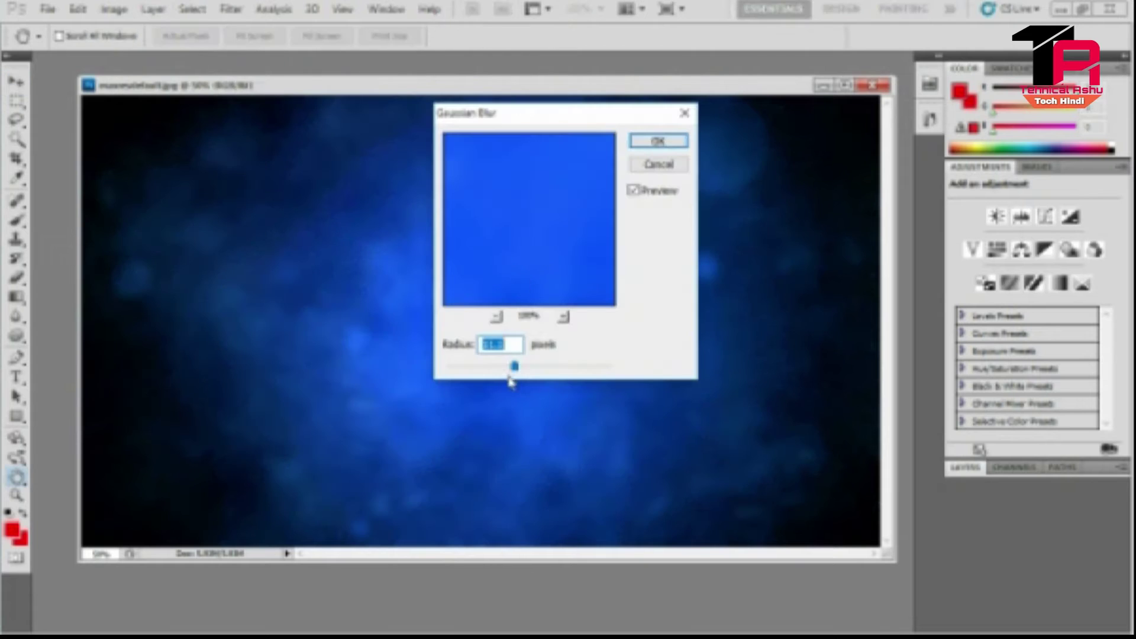
{"action": "left_click_drag", "start_coordinate": [515, 367], "coordinate": [517, 365]}
{"action": "left_click", "coordinate": [684, 144]}
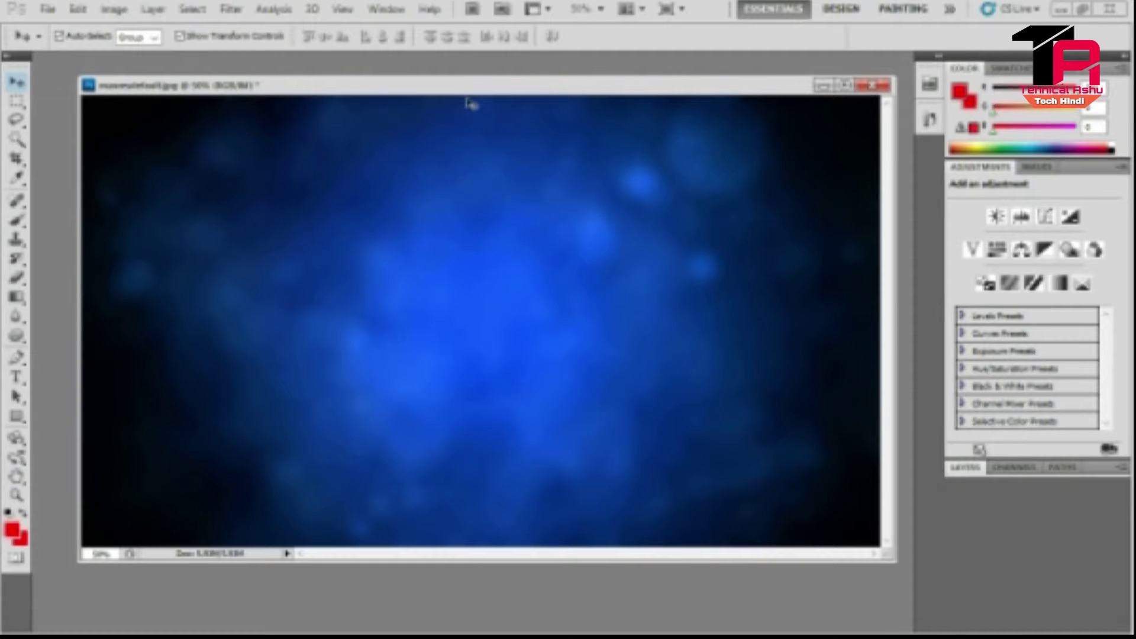
{"action": "left_click_drag", "start_coordinate": [468, 99], "coordinate": [467, 101]}
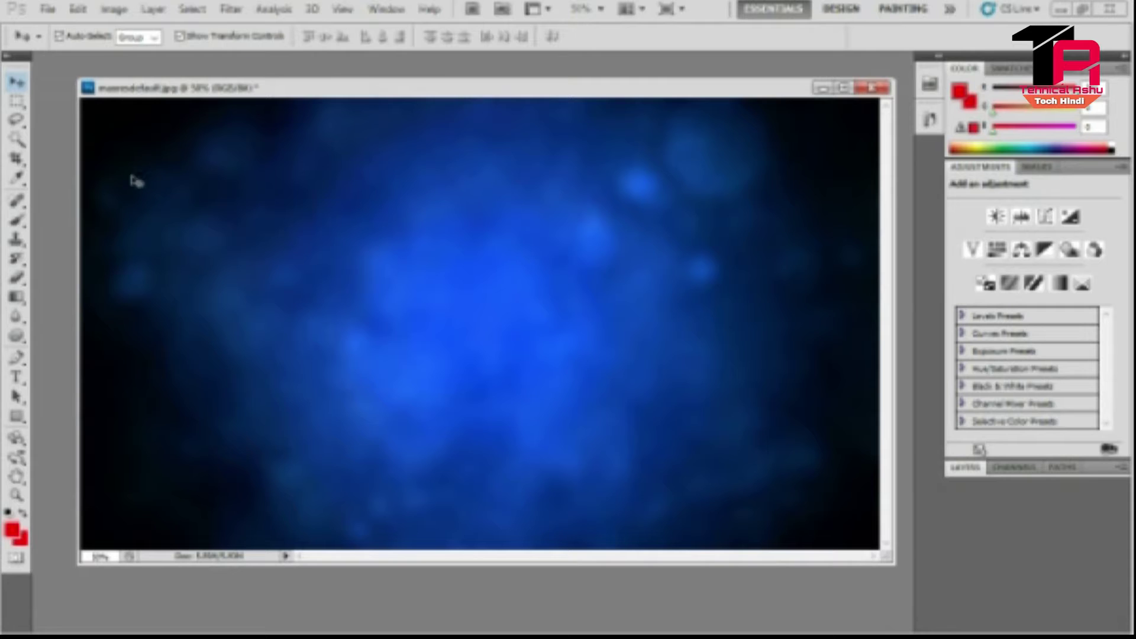
Step: Open the TA Tech Hindi logo image from Downloads and undock it into its own floating window
{"action": "key", "text": "ctrl+o"}
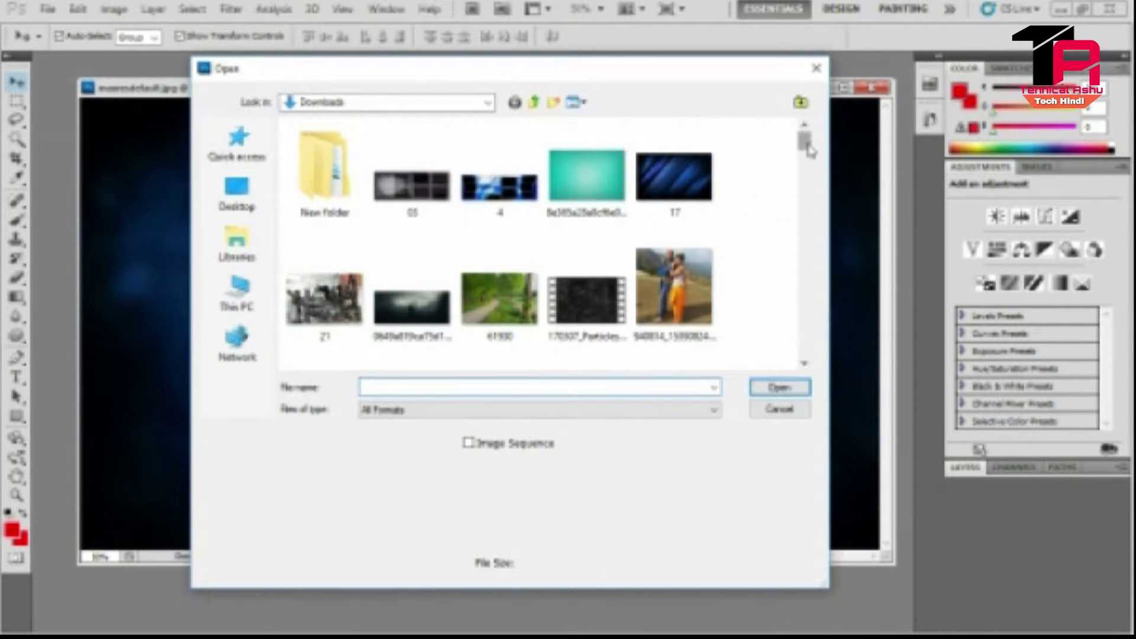
{"action": "left_click_drag", "start_coordinate": [807, 143], "coordinate": [807, 158]}
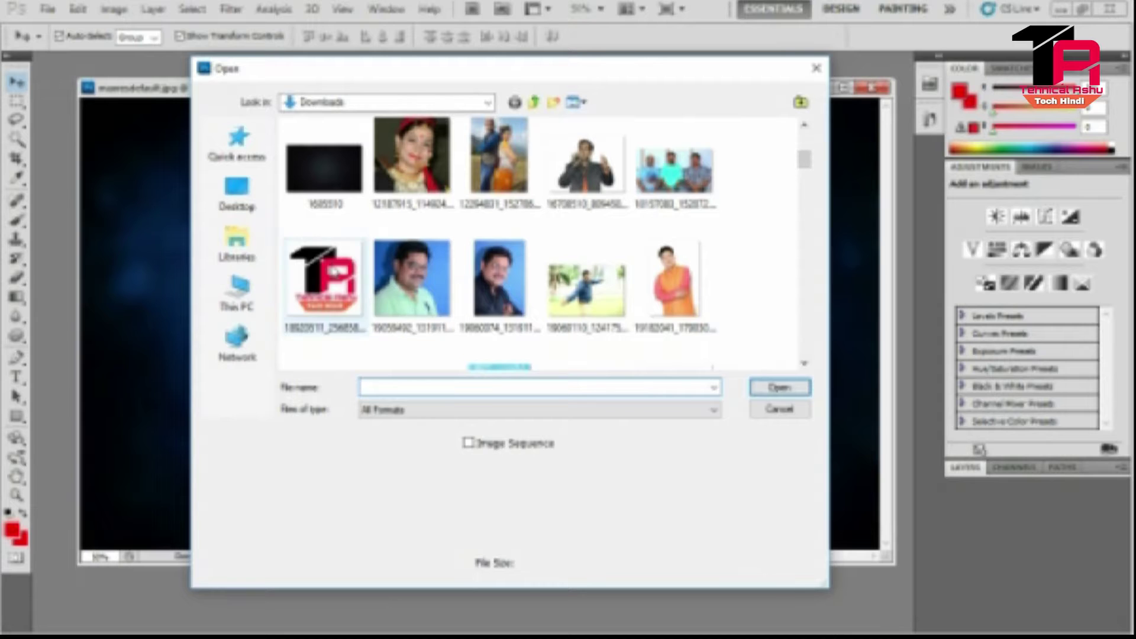
{"action": "left_click", "coordinate": [324, 279]}
{"action": "left_click", "coordinate": [779, 388]}
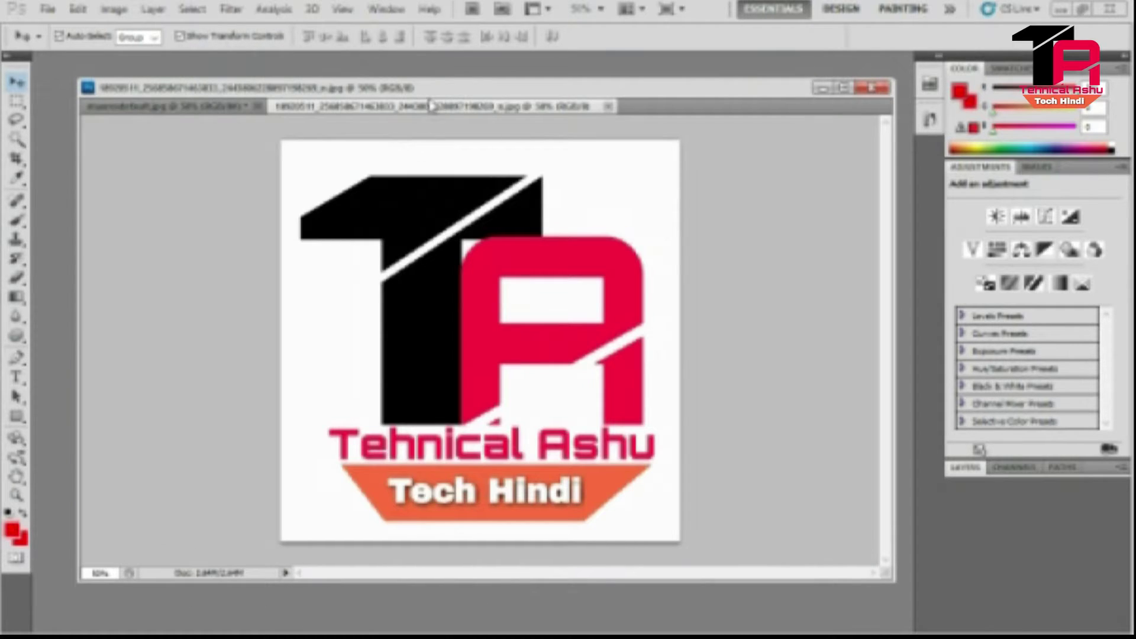
{"action": "left_click_drag", "start_coordinate": [432, 106], "coordinate": [155, 150]}
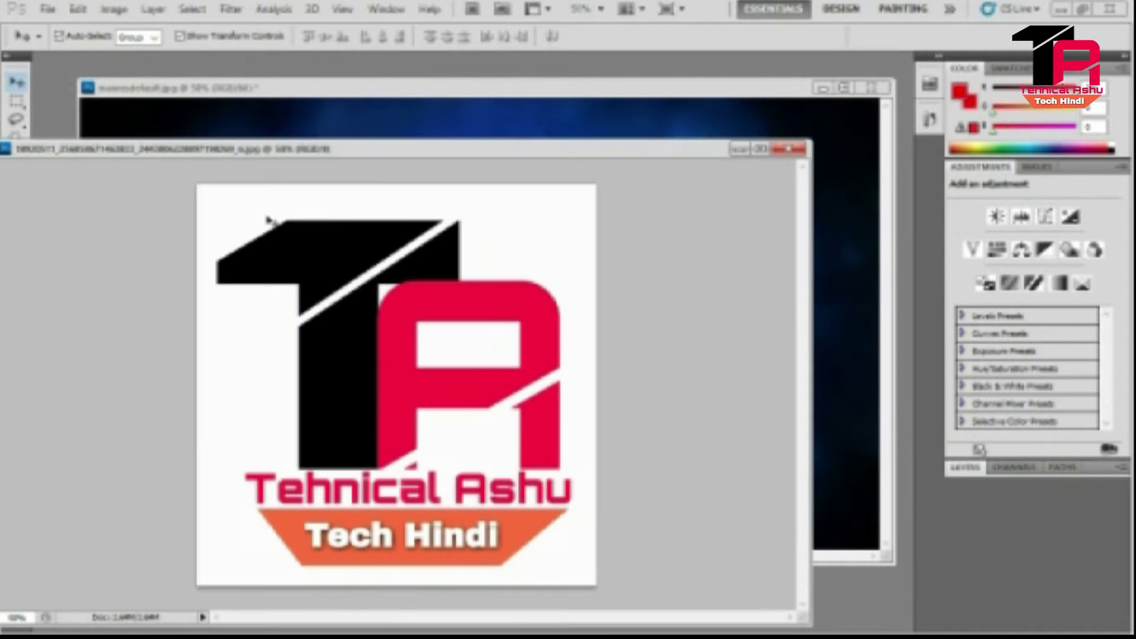
Step: Copy the logo into the blurred blue background document, close the logo file and centre the logo on the background
{"action": "left_click_drag", "start_coordinate": [354, 241], "coordinate": [545, 112]}
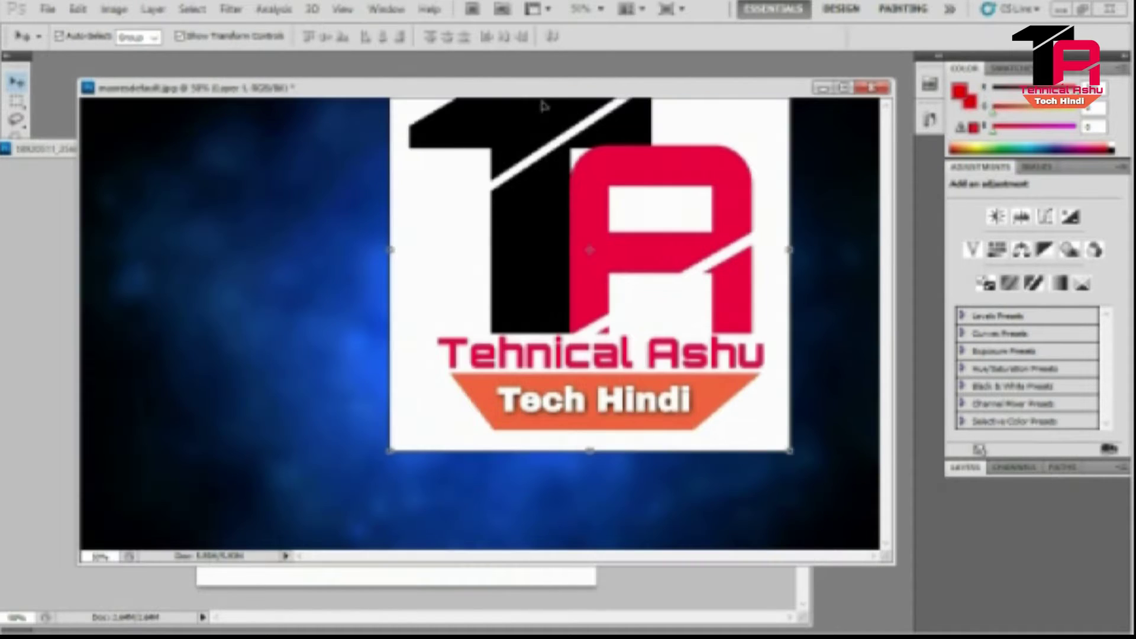
{"action": "left_click", "coordinate": [12, 329]}
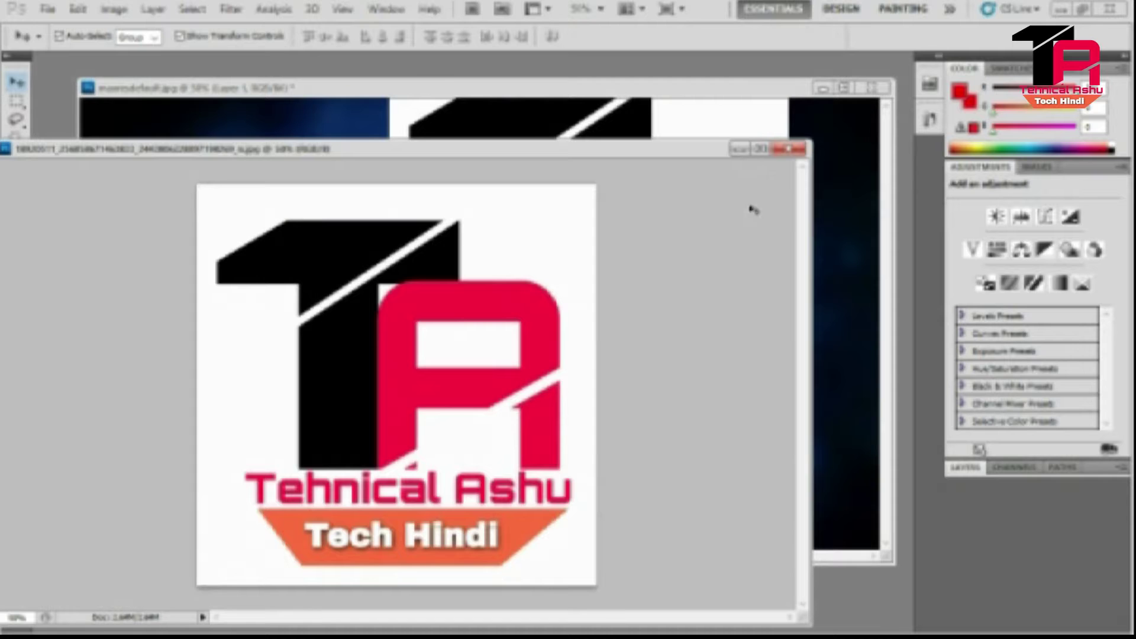
{"action": "left_click", "coordinate": [791, 148]}
{"action": "left_click_drag", "start_coordinate": [714, 170], "coordinate": [612, 229]}
{"action": "key", "text": "ctrl+t"}
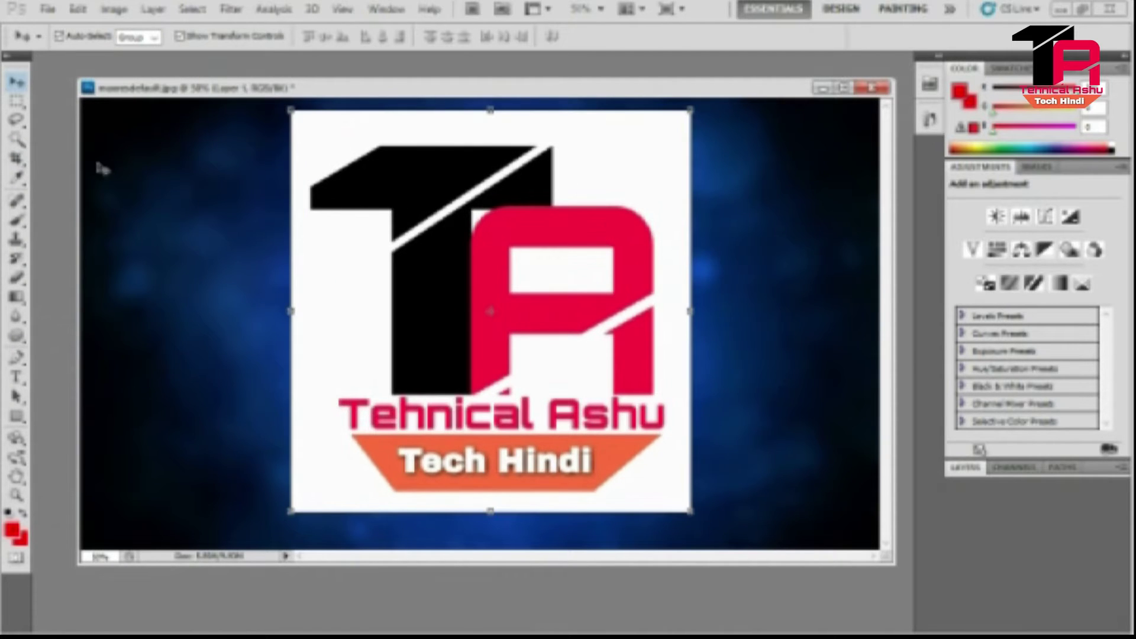
Step: Delete the logo's white background and the enclosed white areas in its letters using the Magic Wand, then deselect
{"action": "left_click", "coordinate": [18, 140]}
{"action": "left_click", "coordinate": [305, 144]}
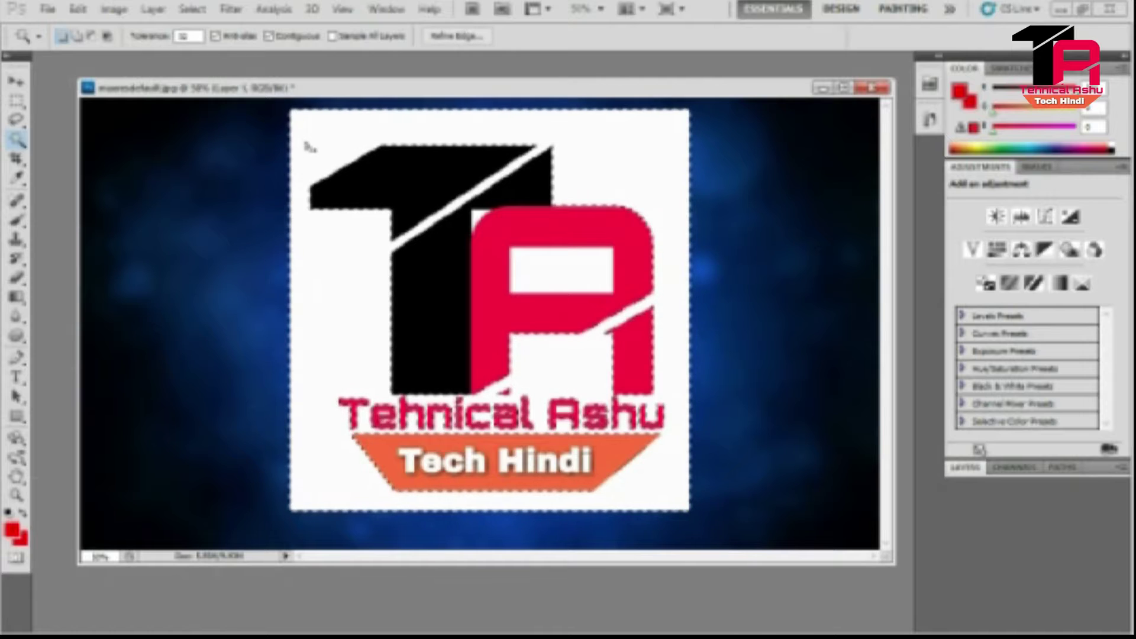
{"action": "key", "text": "Delete"}
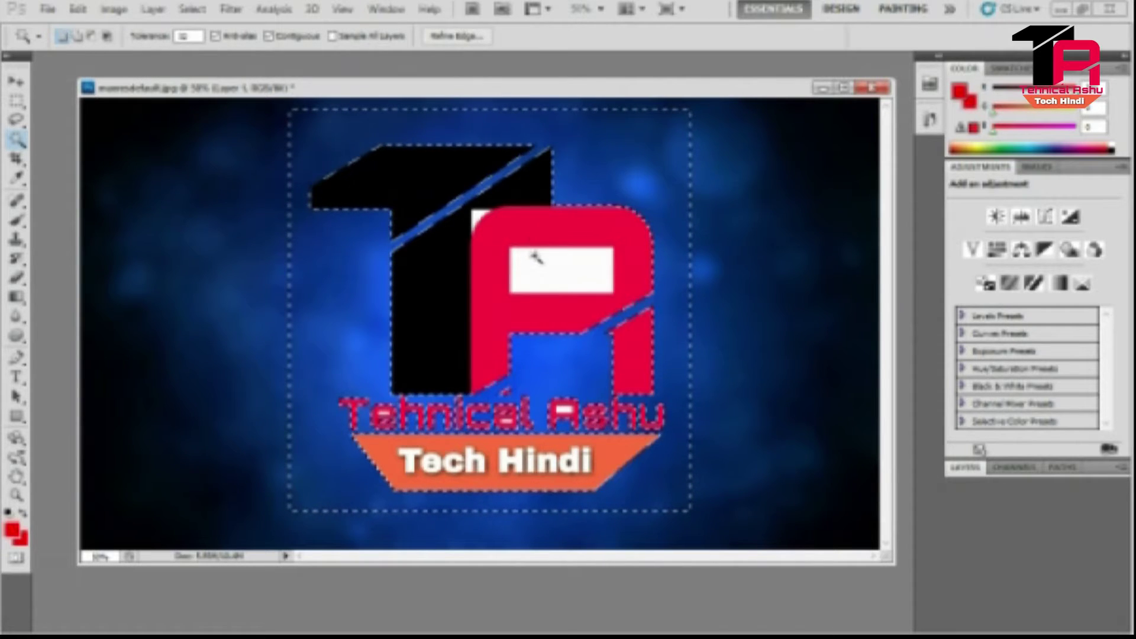
{"action": "left_click", "coordinate": [536, 266]}
{"action": "key", "text": "Delete"}
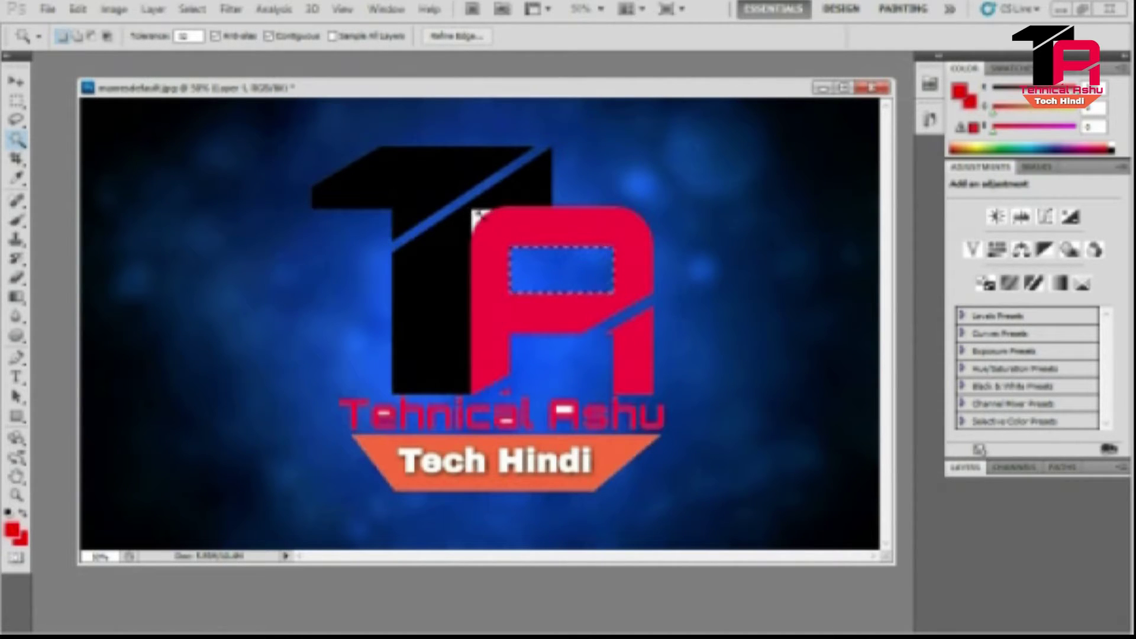
{"action": "left_click", "coordinate": [477, 218]}
{"action": "key", "text": "Delete"}
{"action": "left_click", "coordinate": [566, 410]}
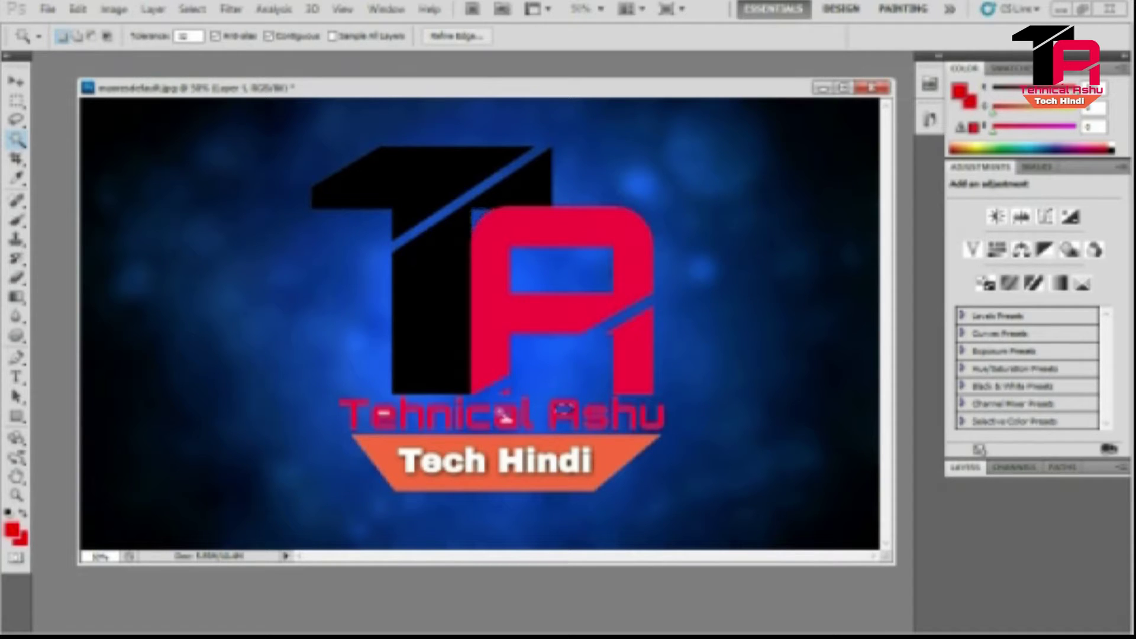
{"action": "left_click", "coordinate": [385, 417], "text": "shift"}
{"action": "key", "text": "ctrl+d"}
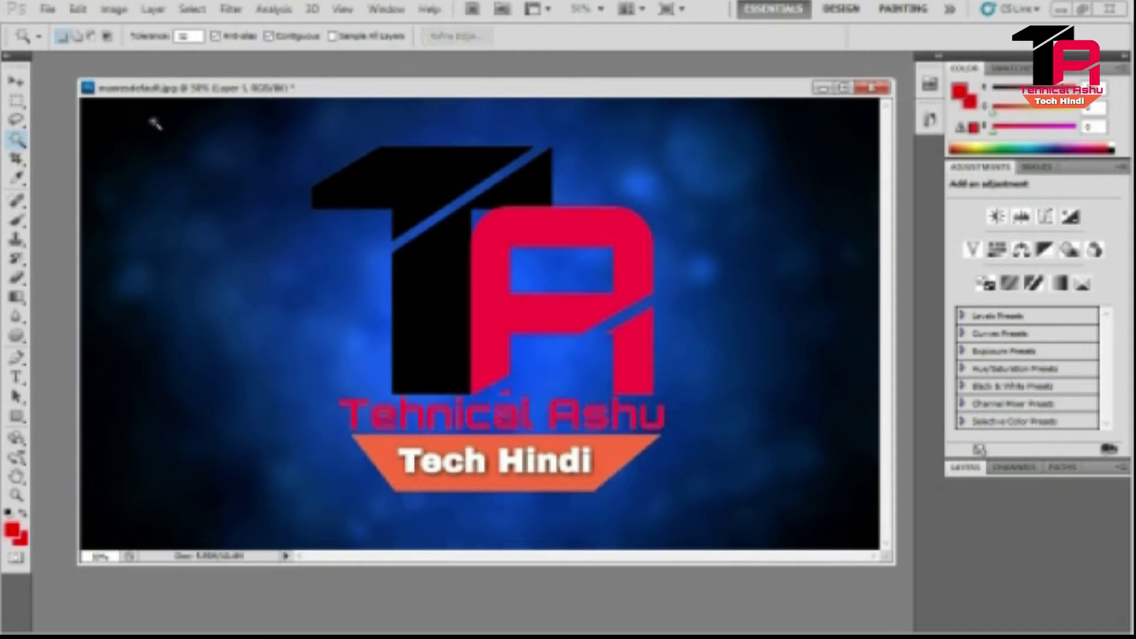
Step: Shrink the logo to a small badge in the upper-right corner of the blue background and commit the transform
{"action": "left_click", "coordinate": [17, 82]}
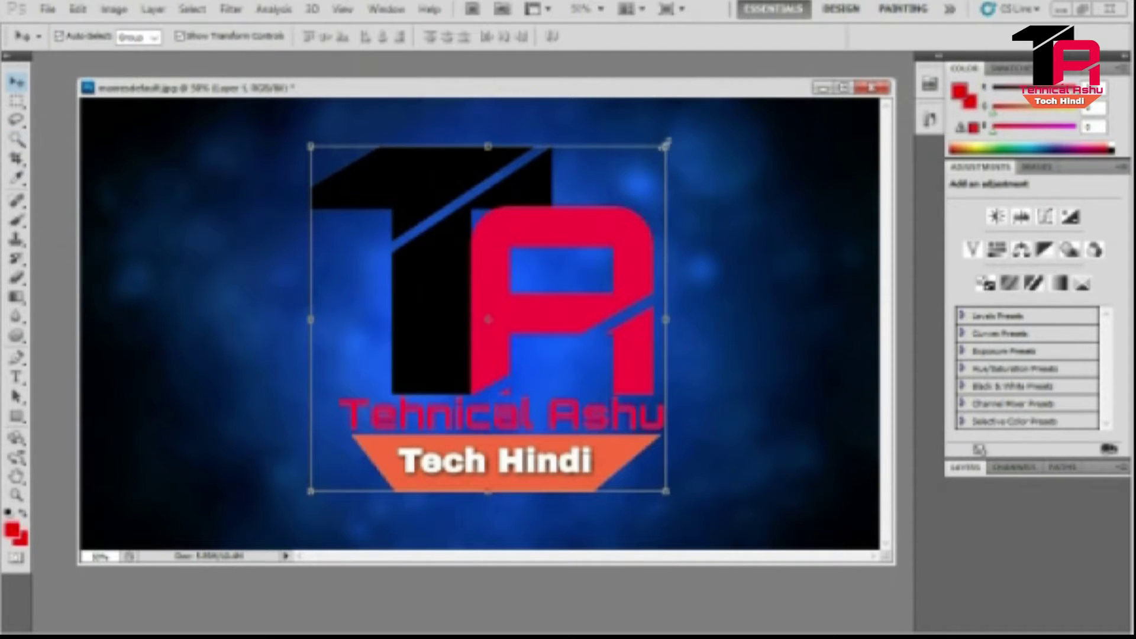
{"action": "left_click_drag", "start_coordinate": [668, 145], "coordinate": [856, 121]}
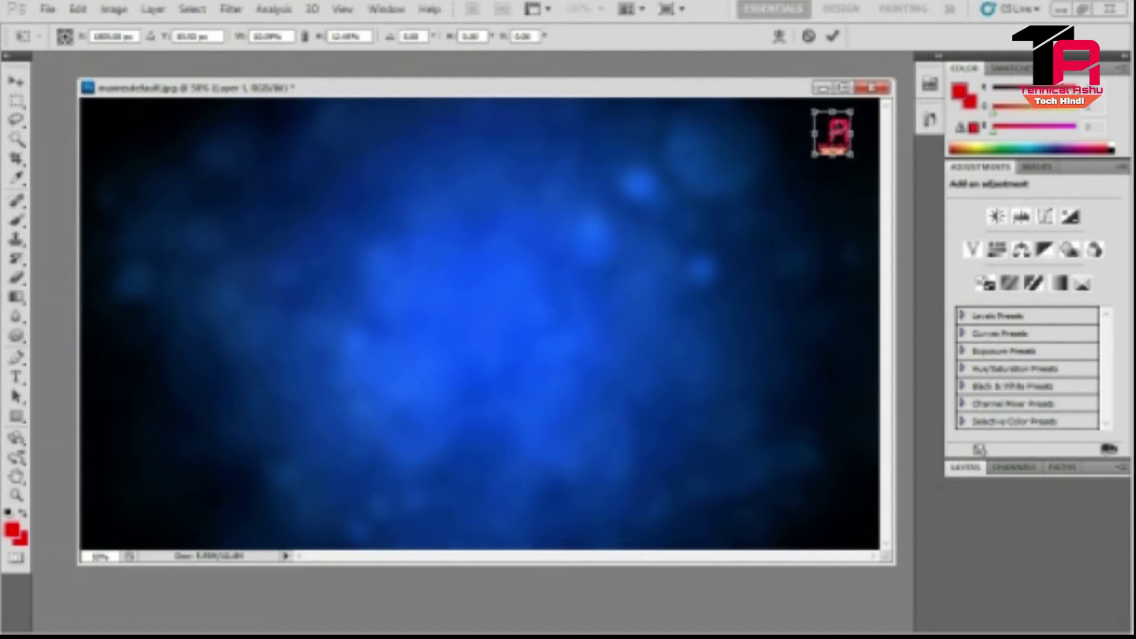
{"action": "left_click_drag", "start_coordinate": [810, 155], "coordinate": [809, 156]}
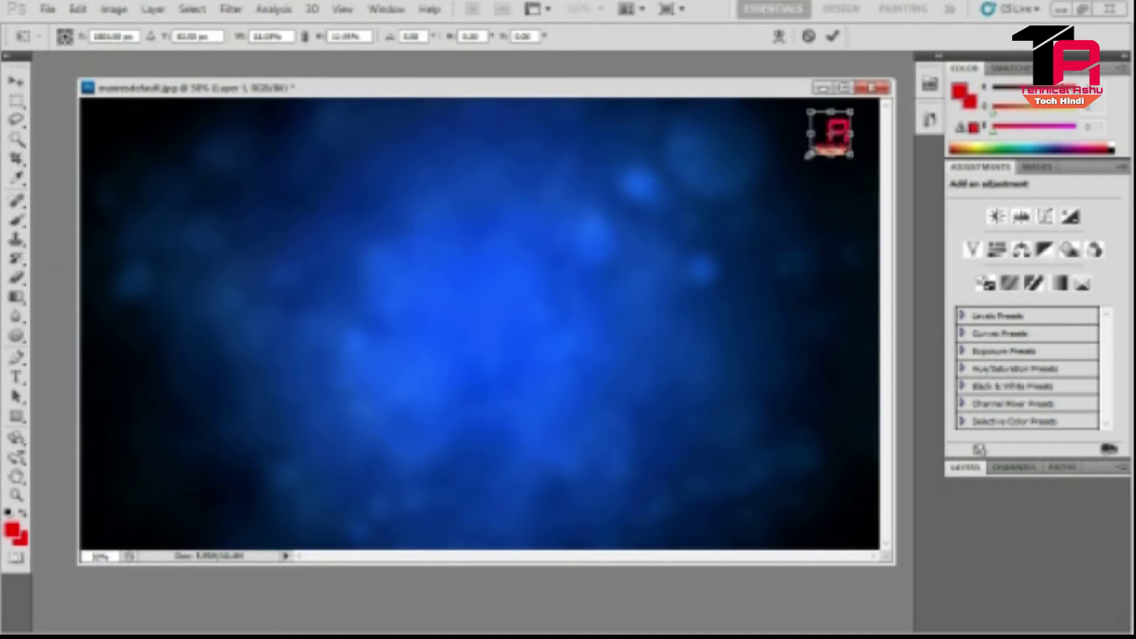
{"action": "left_click", "coordinate": [835, 35]}
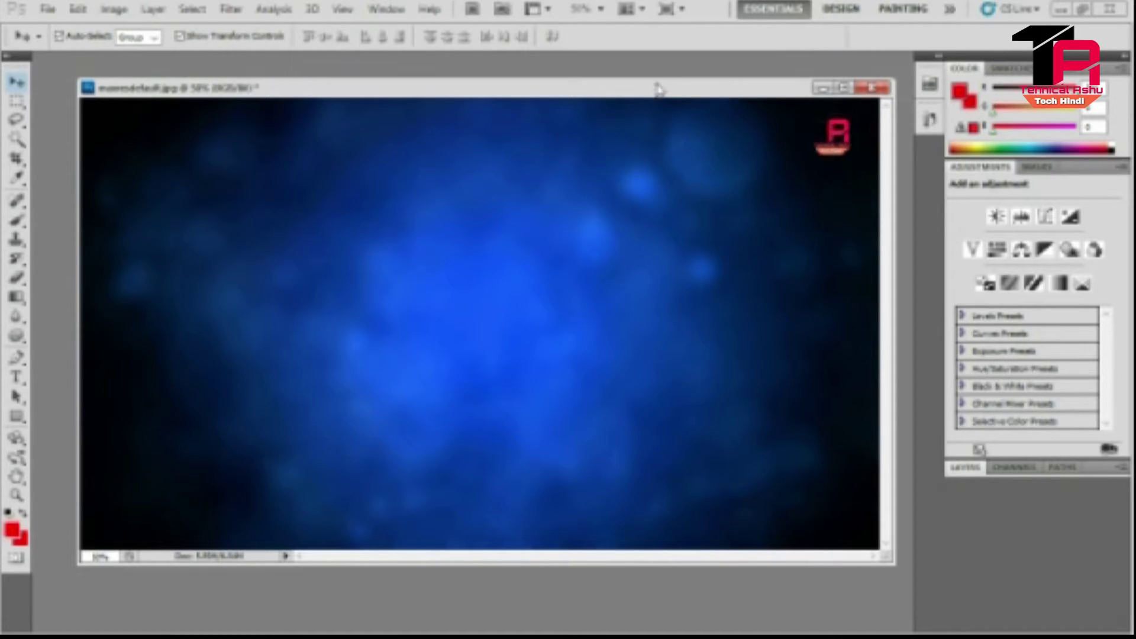
{"action": "key", "text": "ctrl+o"}
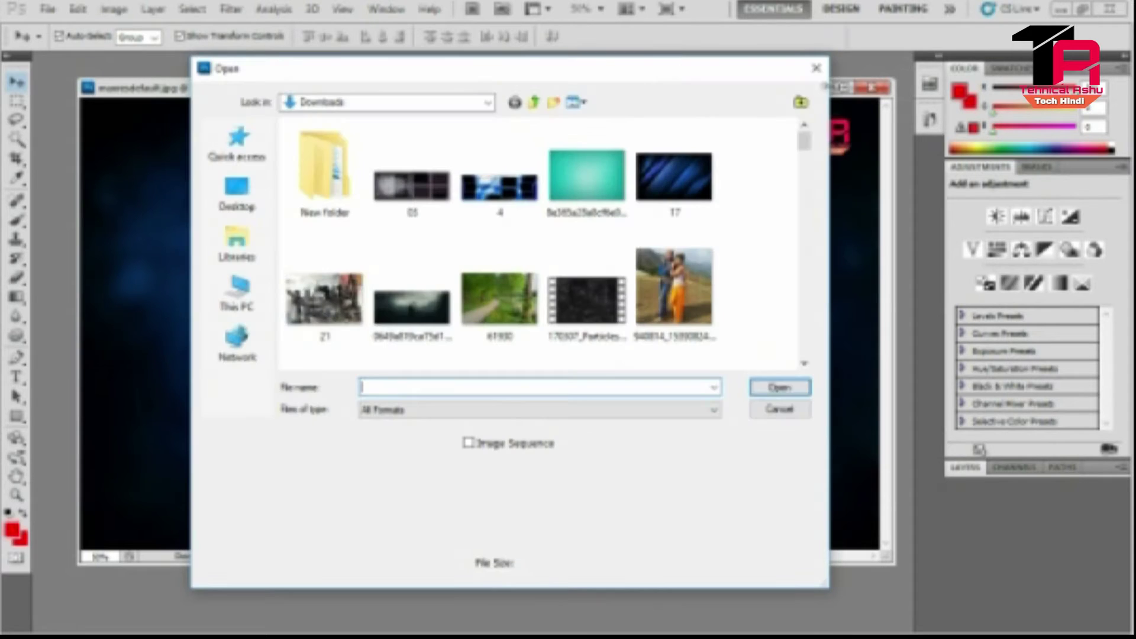
{"action": "left_click_drag", "start_coordinate": [805, 148], "coordinate": [807, 269]}
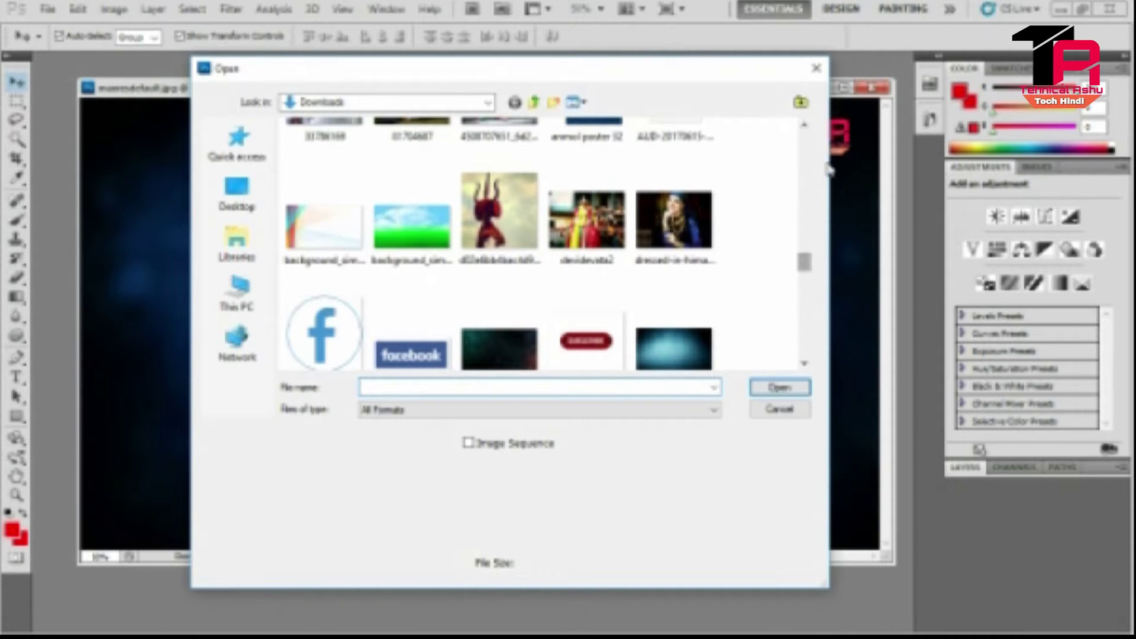
{"action": "left_click", "coordinate": [816, 71]}
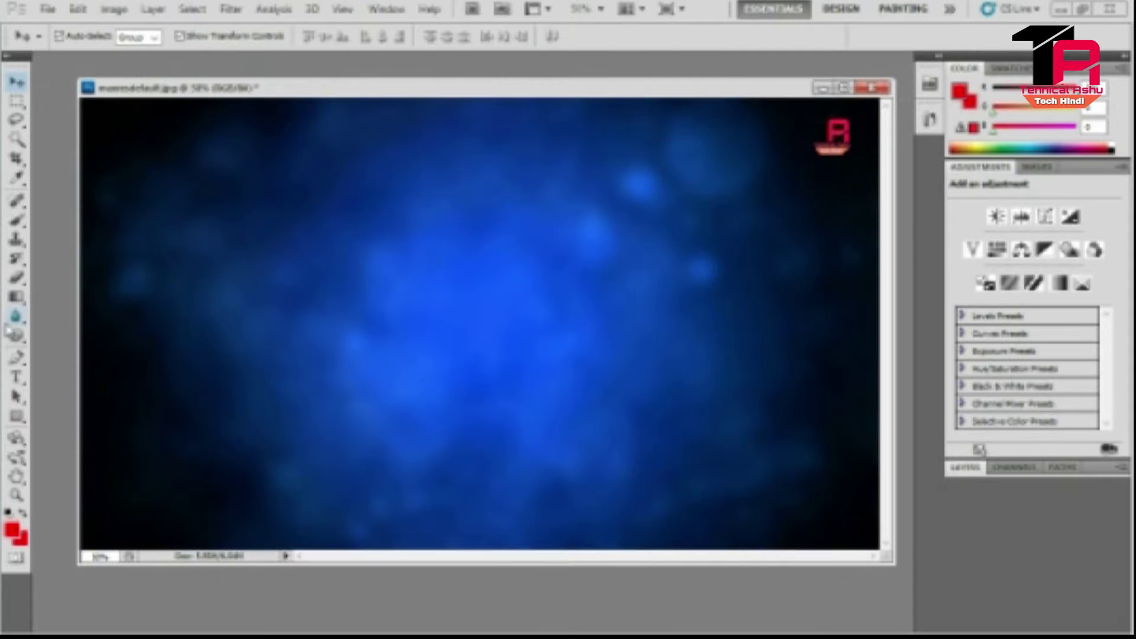
Step: Start a text layer on the left part of the background, set its font to Kruti Dev 080 Wide and commit it
{"action": "left_click", "coordinate": [17, 380]}
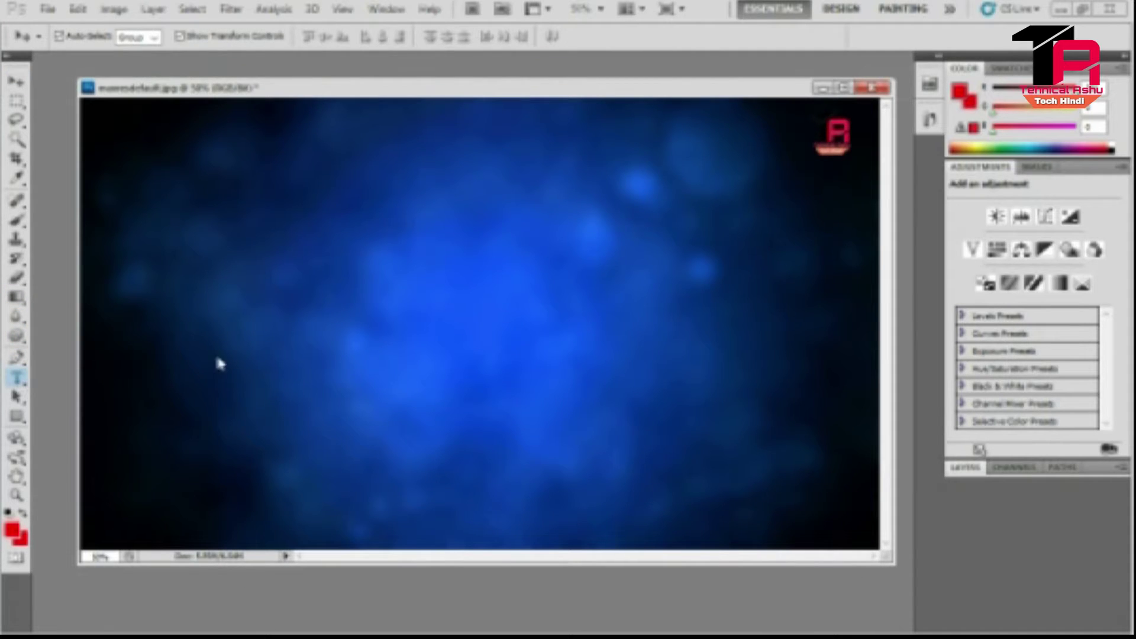
{"action": "left_click", "coordinate": [222, 274]}
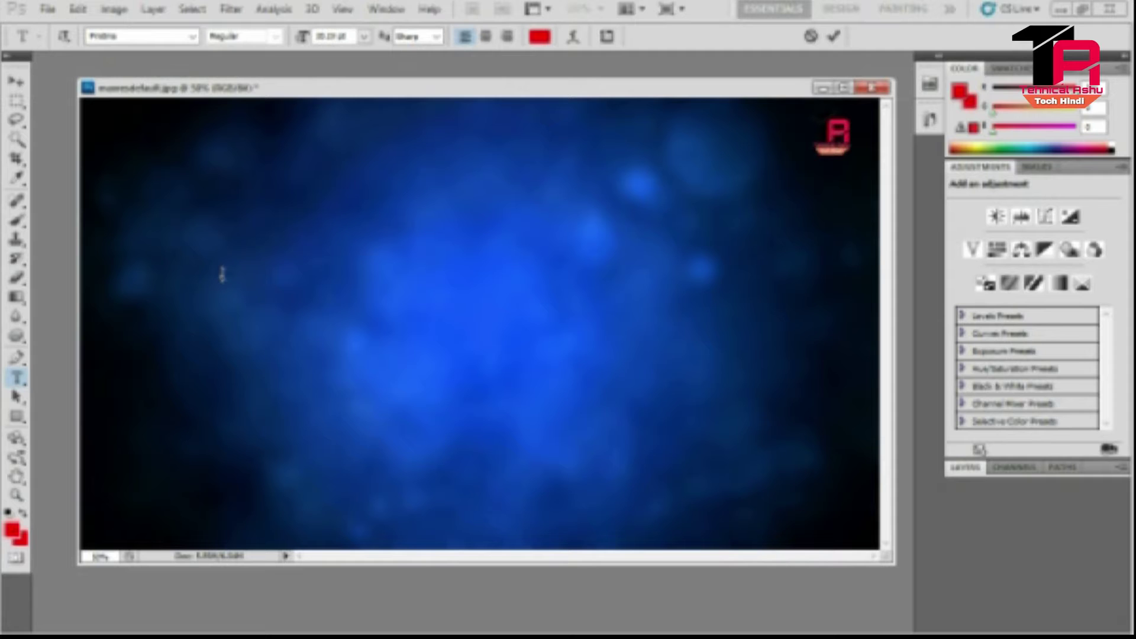
{"action": "left_click", "coordinate": [193, 37]}
{"action": "left_click_drag", "start_coordinate": [325, 413], "coordinate": [335, 349]}
{"action": "left_click_drag", "start_coordinate": [326, 296], "coordinate": [329, 214]}
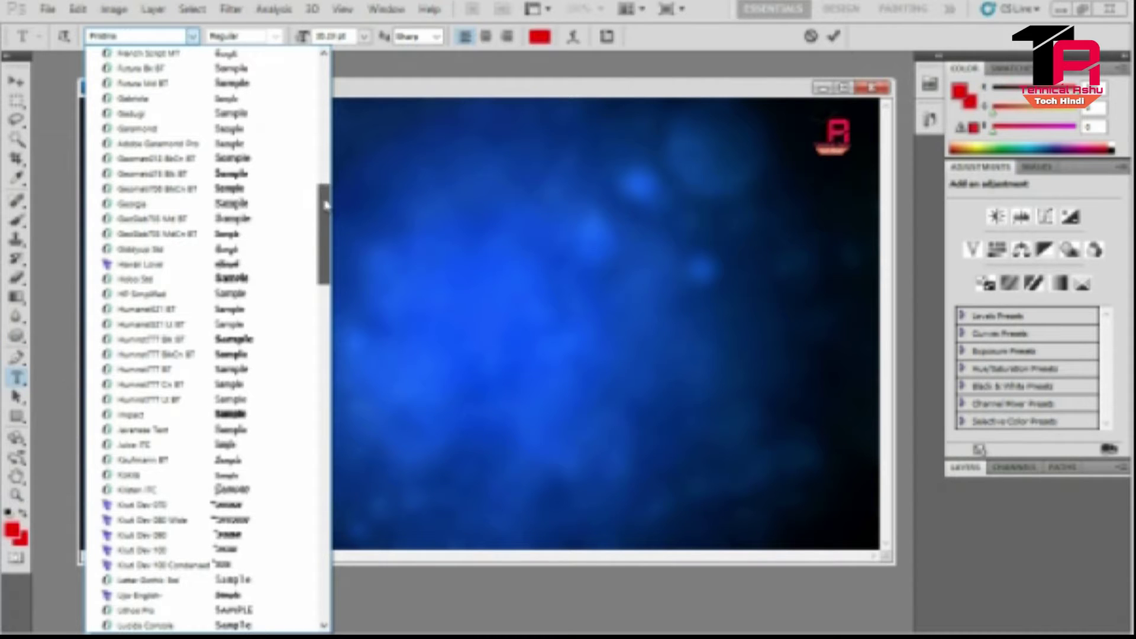
{"action": "left_click_drag", "start_coordinate": [329, 199], "coordinate": [323, 299]}
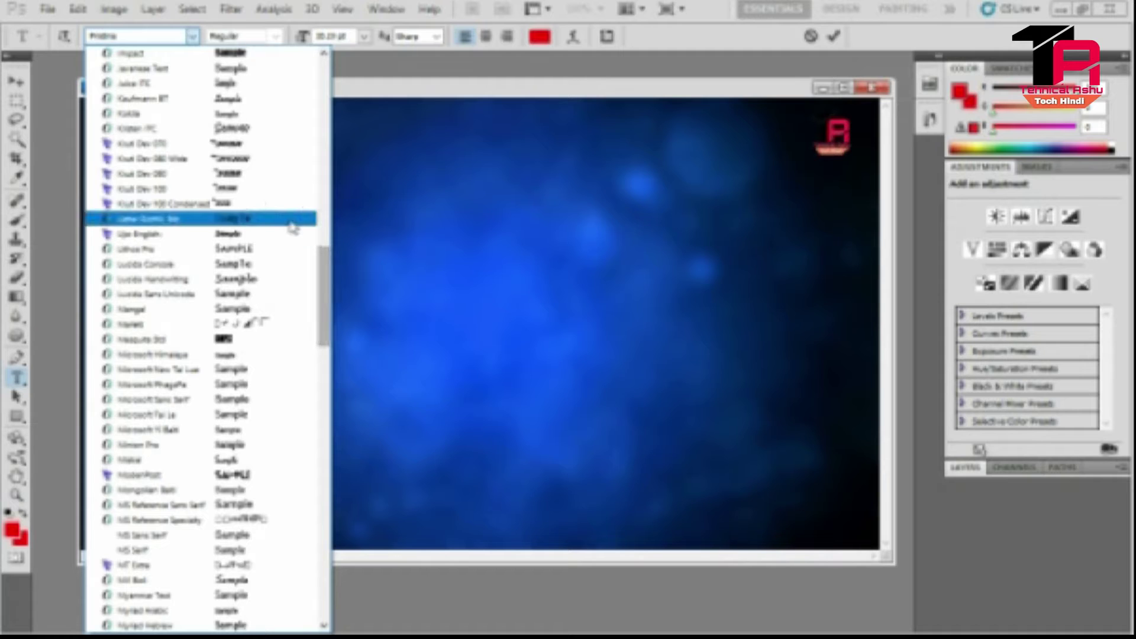
{"action": "left_click", "coordinate": [254, 158]}
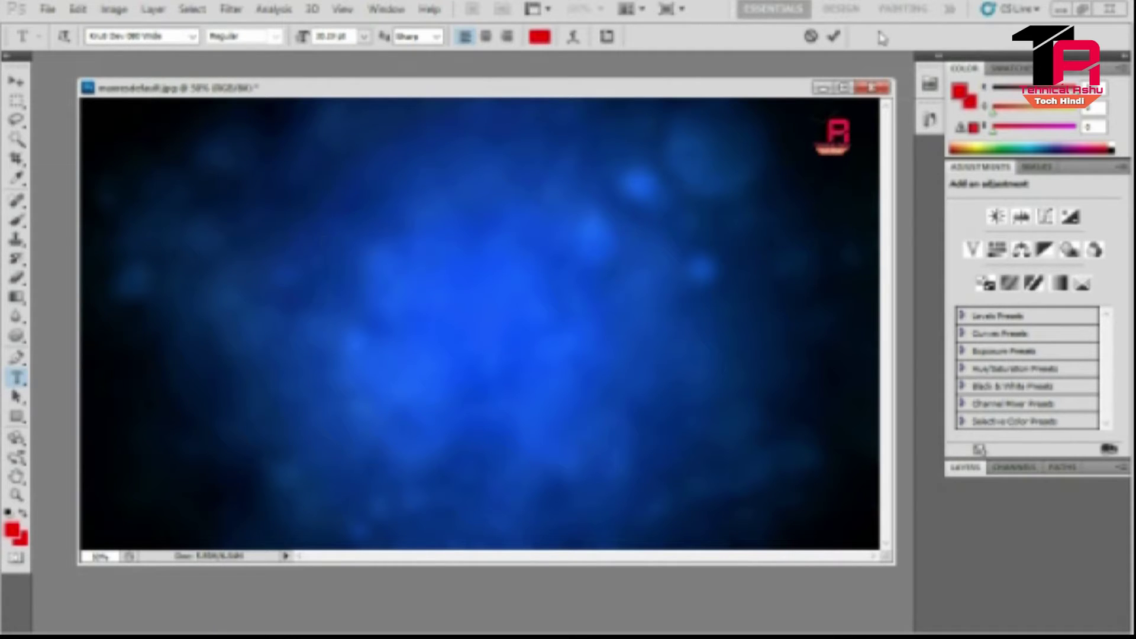
{"action": "left_click", "coordinate": [835, 37]}
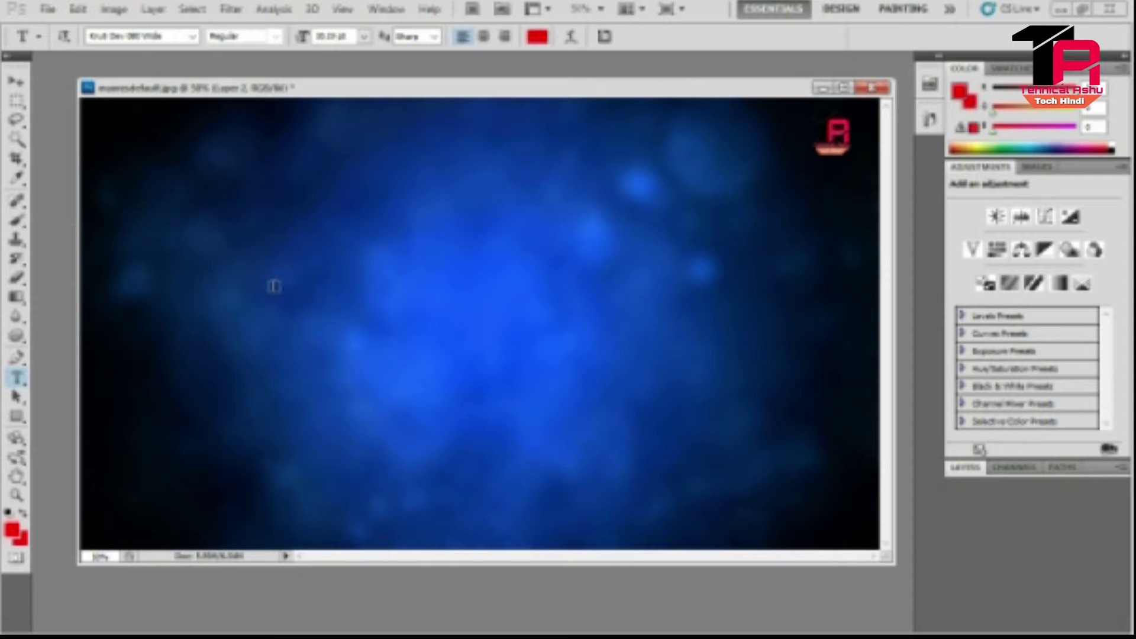
Step: Add the text "You Tube" on the left part of the background in the Lucida Sans Unicode font
{"action": "left_click", "coordinate": [274, 286]}
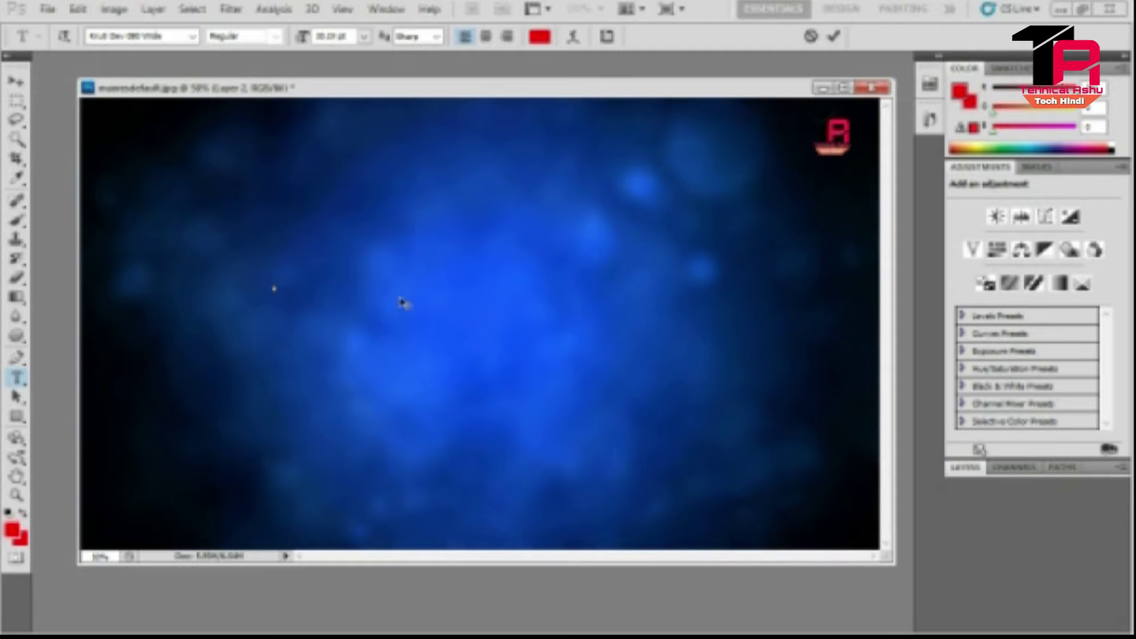
{"action": "left_click", "coordinate": [195, 38]}
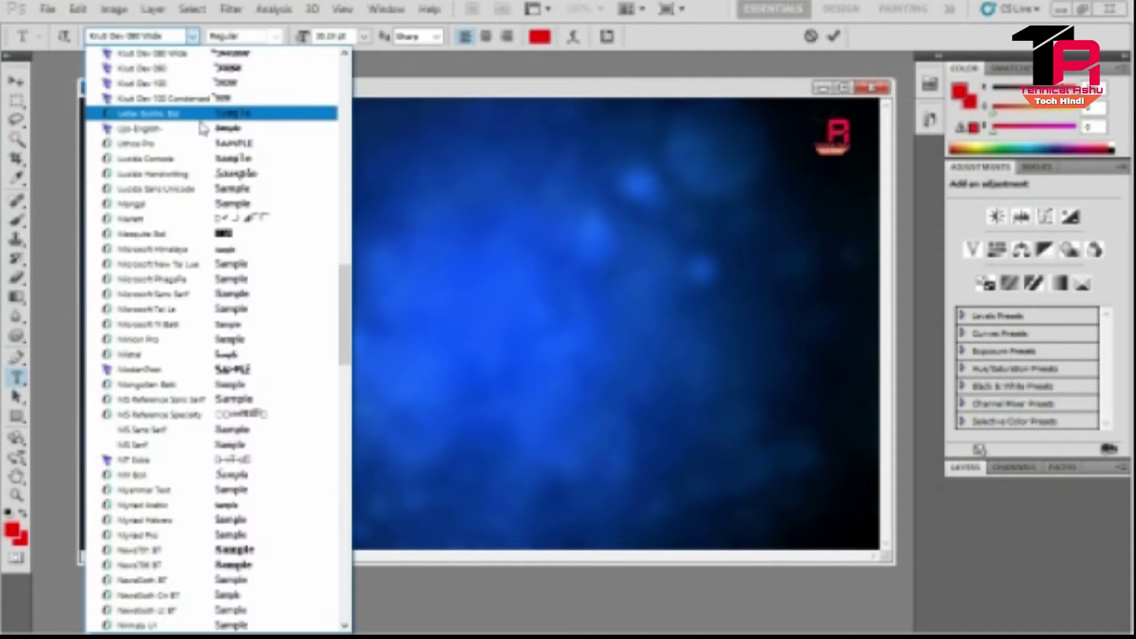
{"action": "left_click", "coordinate": [212, 182]}
{"action": "type", "text": "a"}
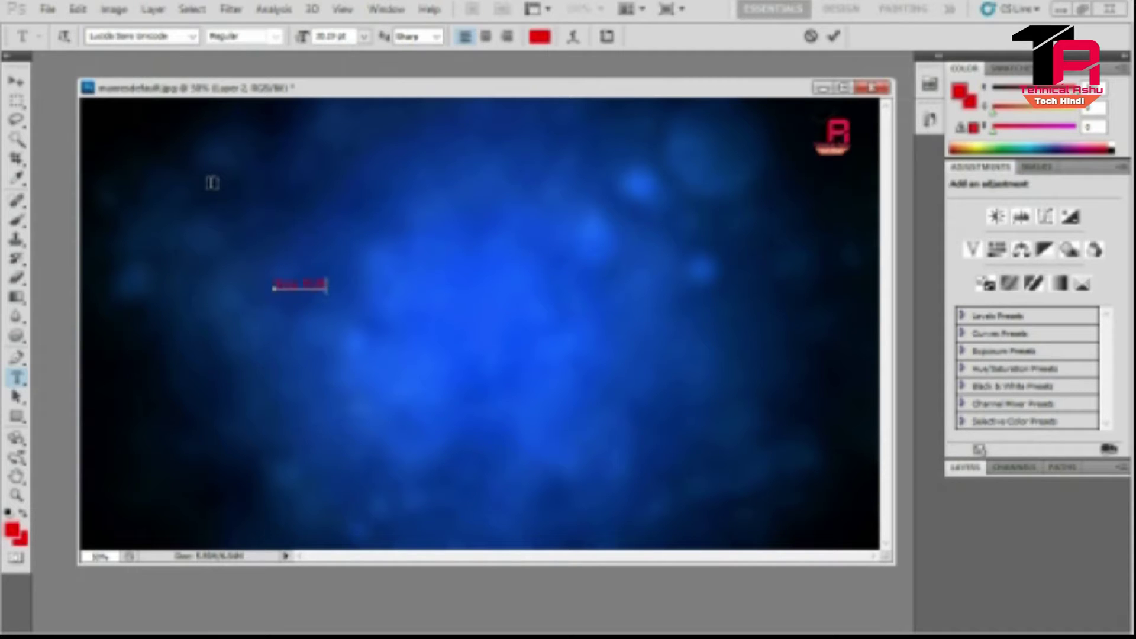
{"action": "key", "text": "BackSpace"}
{"action": "key", "text": "BackSpace"}
{"action": "left_click", "coordinate": [16, 81]}
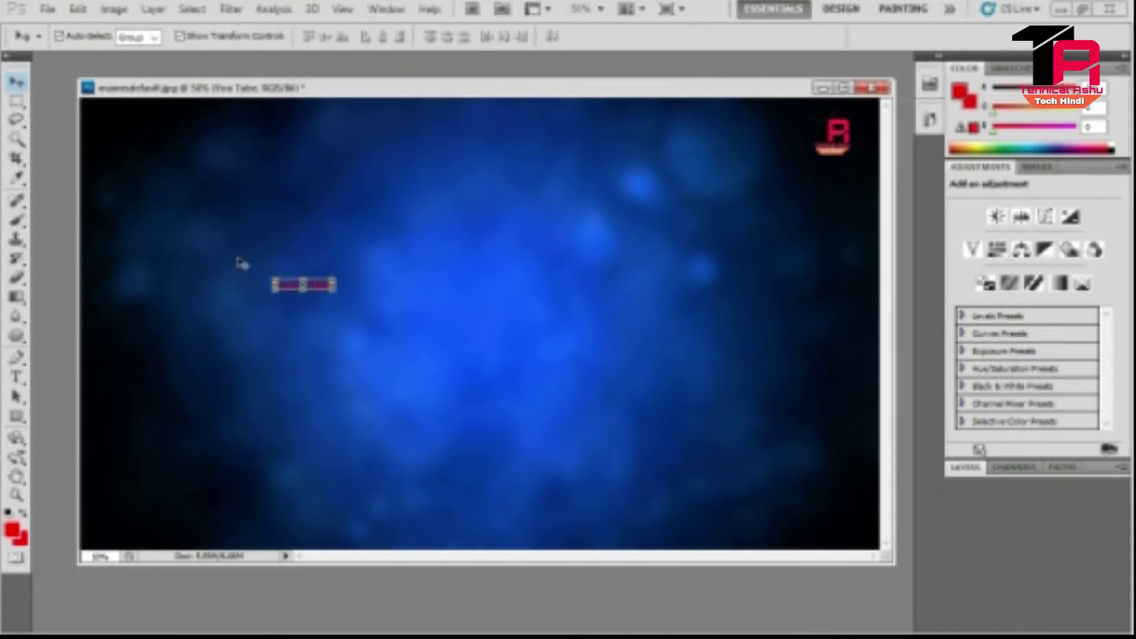
Step: Enlarge the "You Tube" text, move it to the upper-left part of the background and commit the transform
{"action": "left_click_drag", "start_coordinate": [264, 267], "coordinate": [135, 209]}
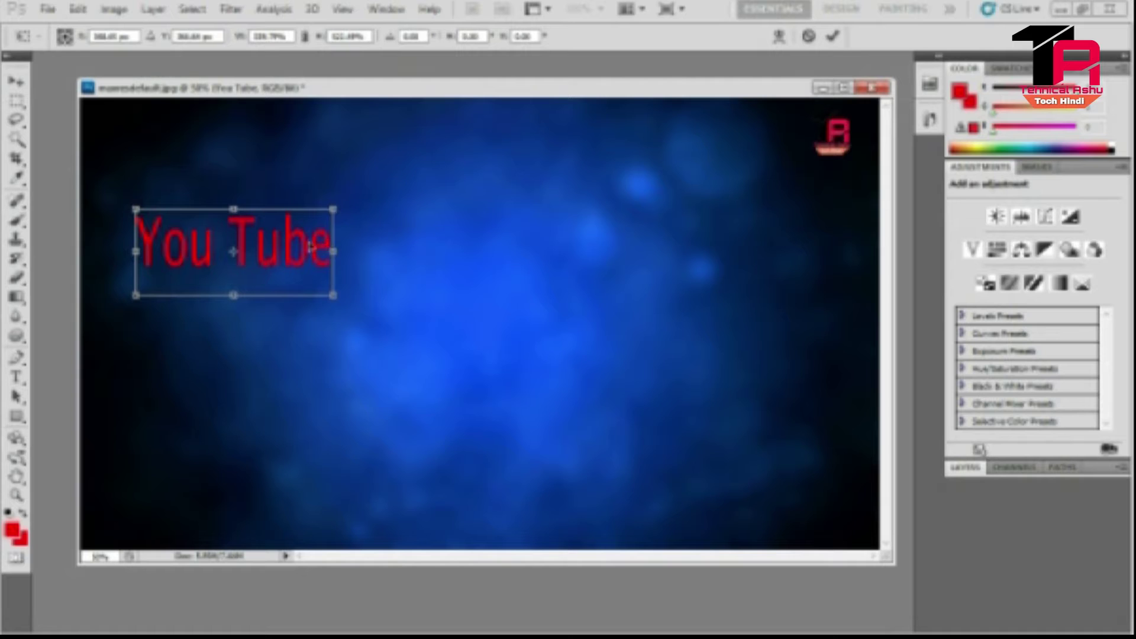
{"action": "left_click_drag", "start_coordinate": [309, 248], "coordinate": [378, 185]}
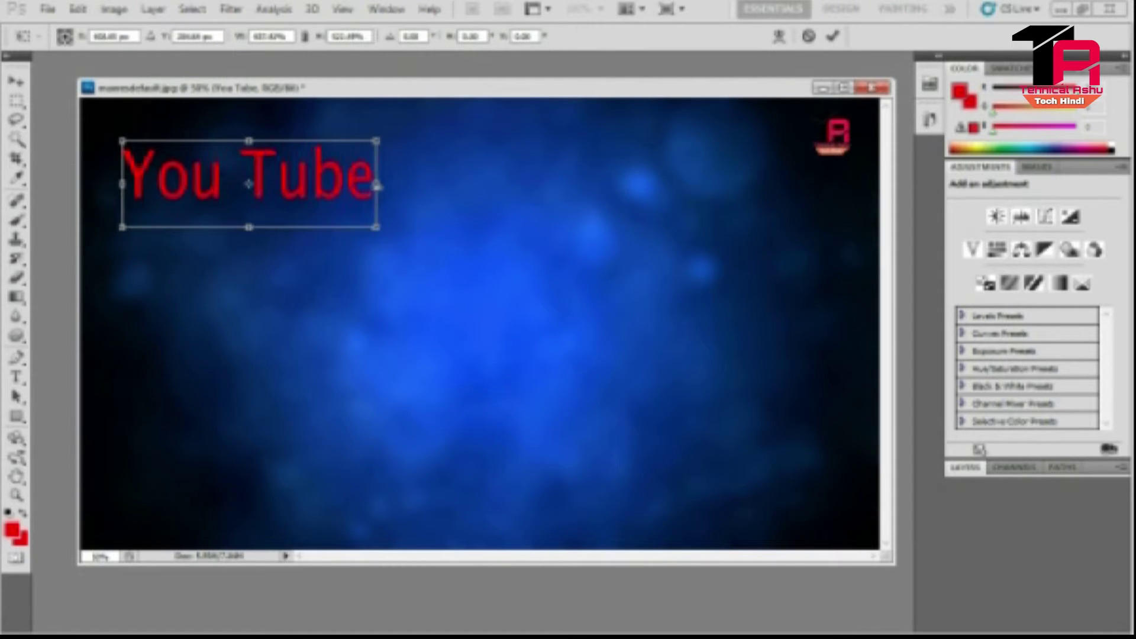
{"action": "left_click_drag", "start_coordinate": [308, 178], "coordinate": [308, 187]}
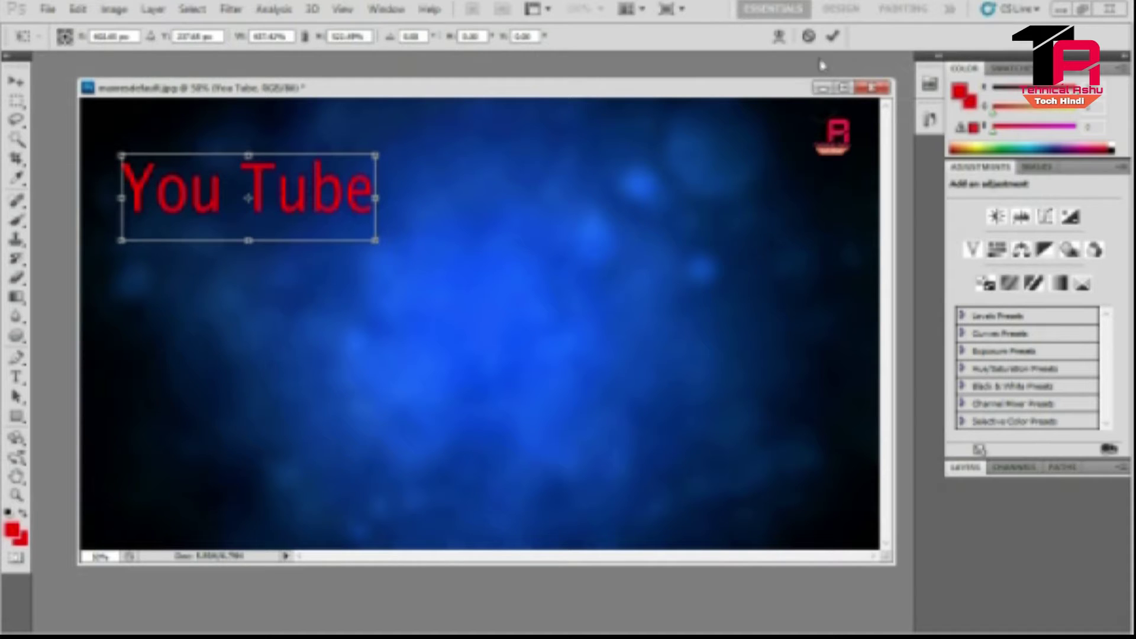
{"action": "left_click", "coordinate": [833, 36]}
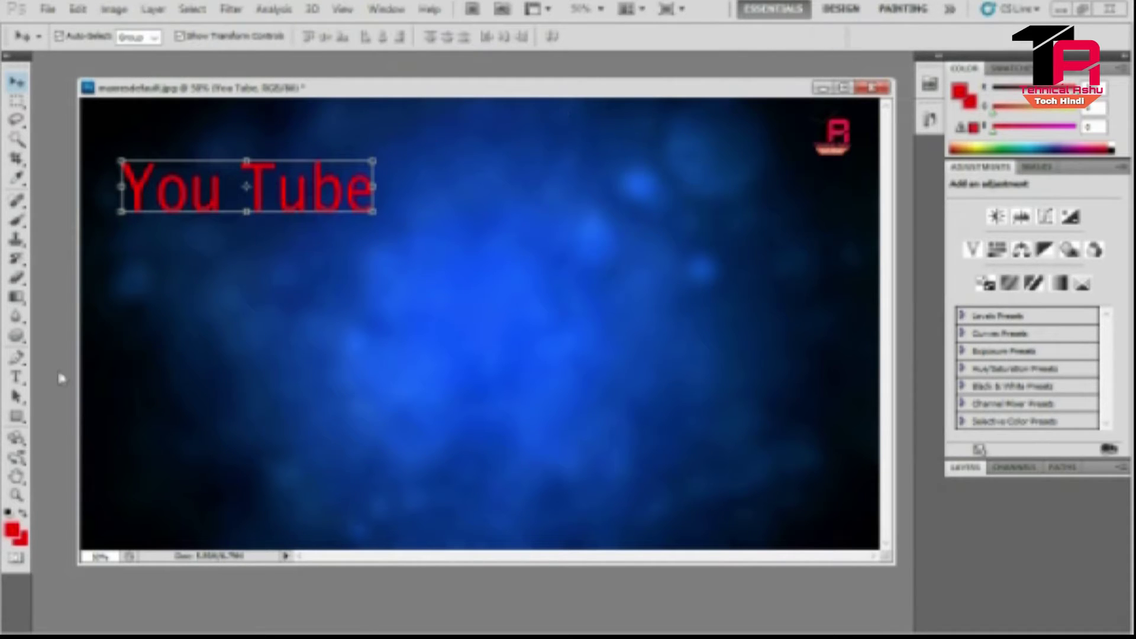
Step: Recolour the whole "You Tube" text white (ffffff) and commit the text edit
{"action": "left_click", "coordinate": [17, 377]}
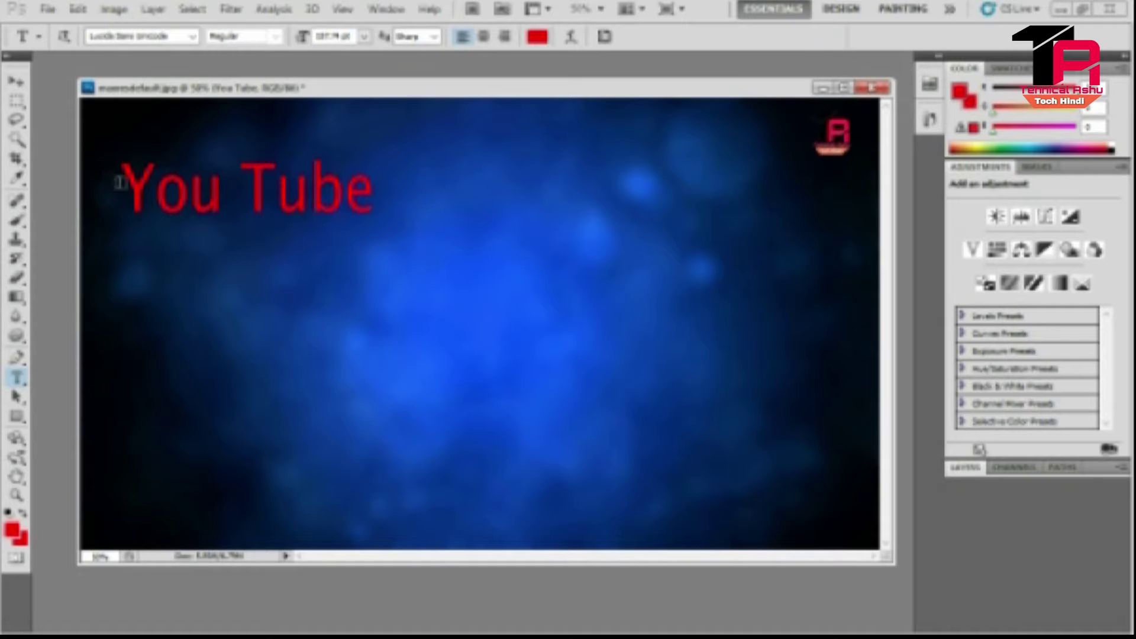
{"action": "left_click_drag", "start_coordinate": [134, 191], "coordinate": [466, 191]}
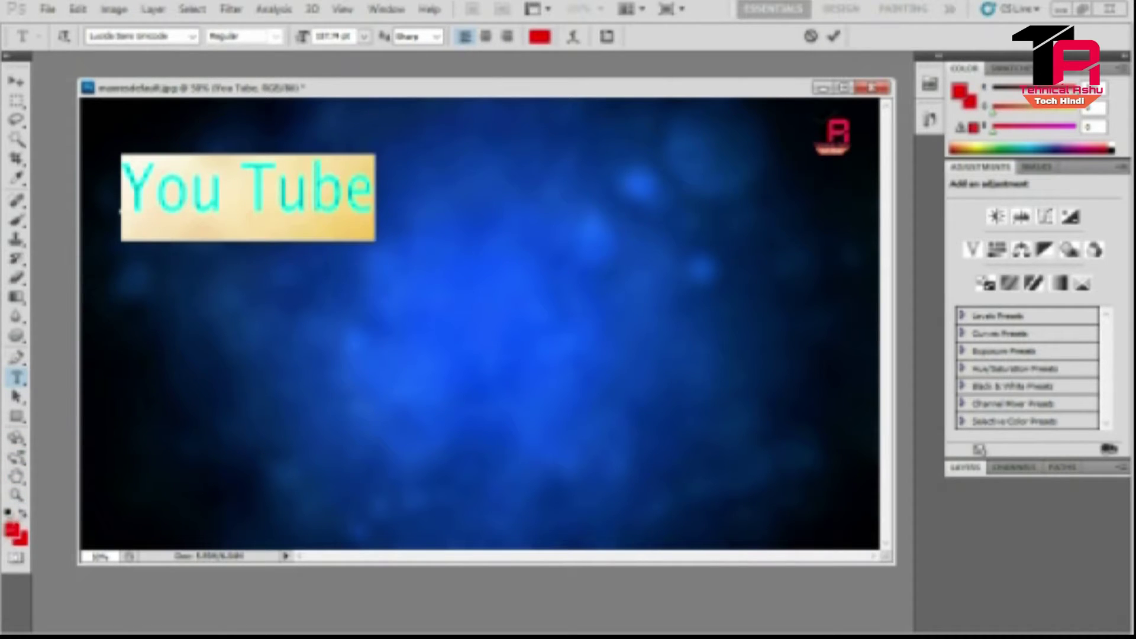
{"action": "left_click", "coordinate": [12, 528]}
{"action": "left_click_drag", "start_coordinate": [383, 166], "coordinate": [350, 141]}
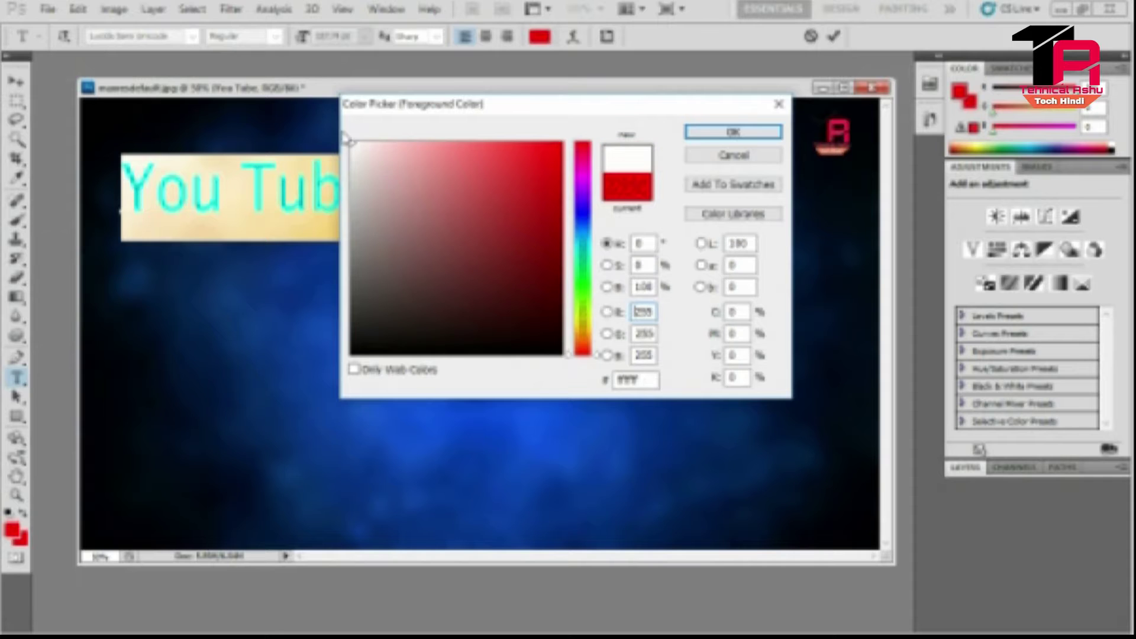
{"action": "left_click", "coordinate": [733, 132]}
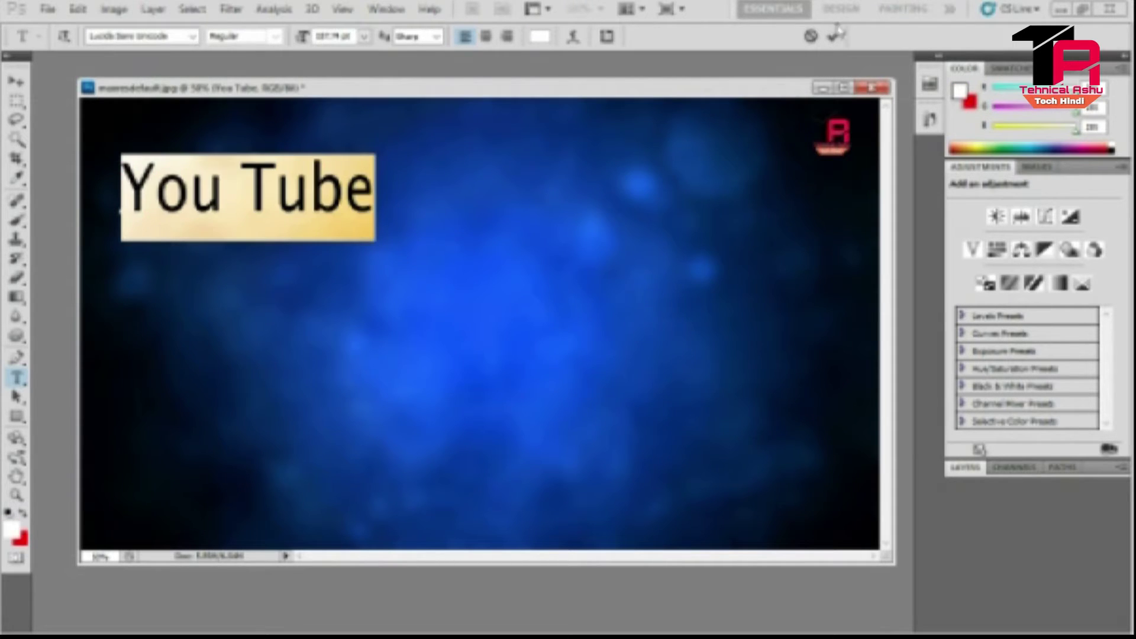
{"action": "left_click", "coordinate": [837, 37]}
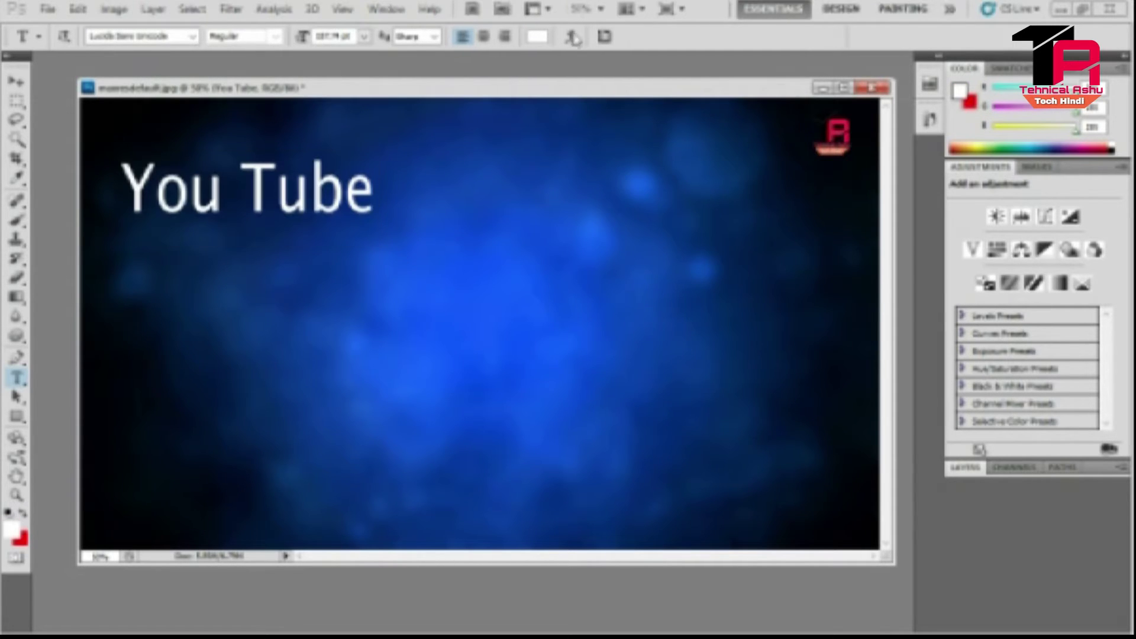
Step: Scale the white "You Tube" text up further, commit the transform and adjust its position in the upper-left area
{"action": "left_click", "coordinate": [18, 82]}
{"action": "left_click_drag", "start_coordinate": [292, 189], "coordinate": [277, 191]}
{"action": "left_click_drag", "start_coordinate": [362, 161], "coordinate": [427, 152]}
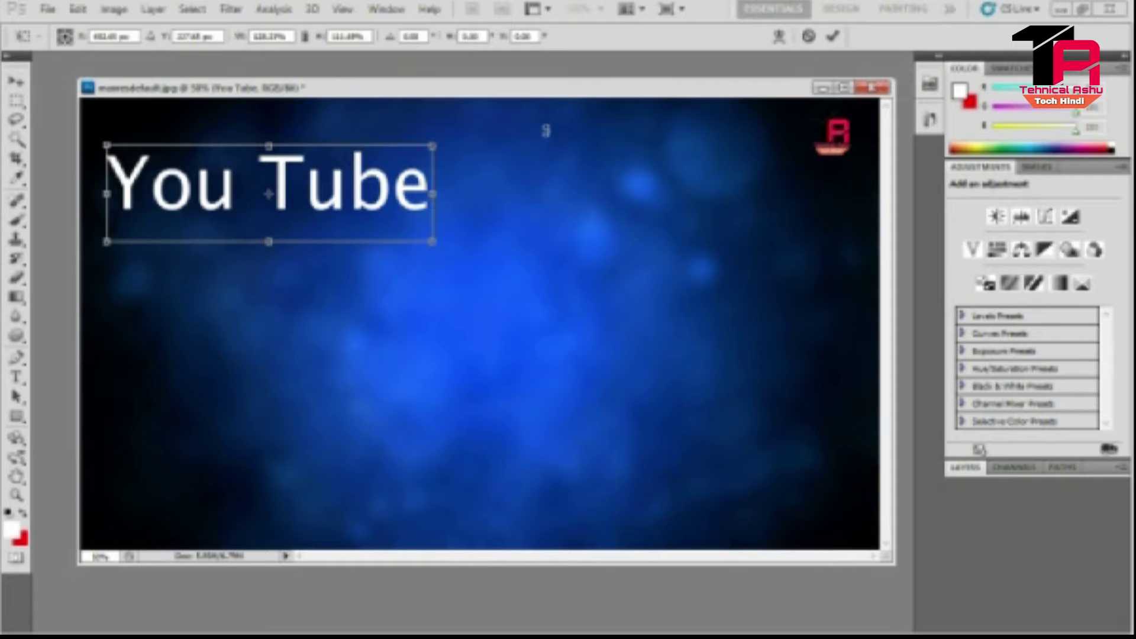
{"action": "left_click", "coordinate": [833, 36]}
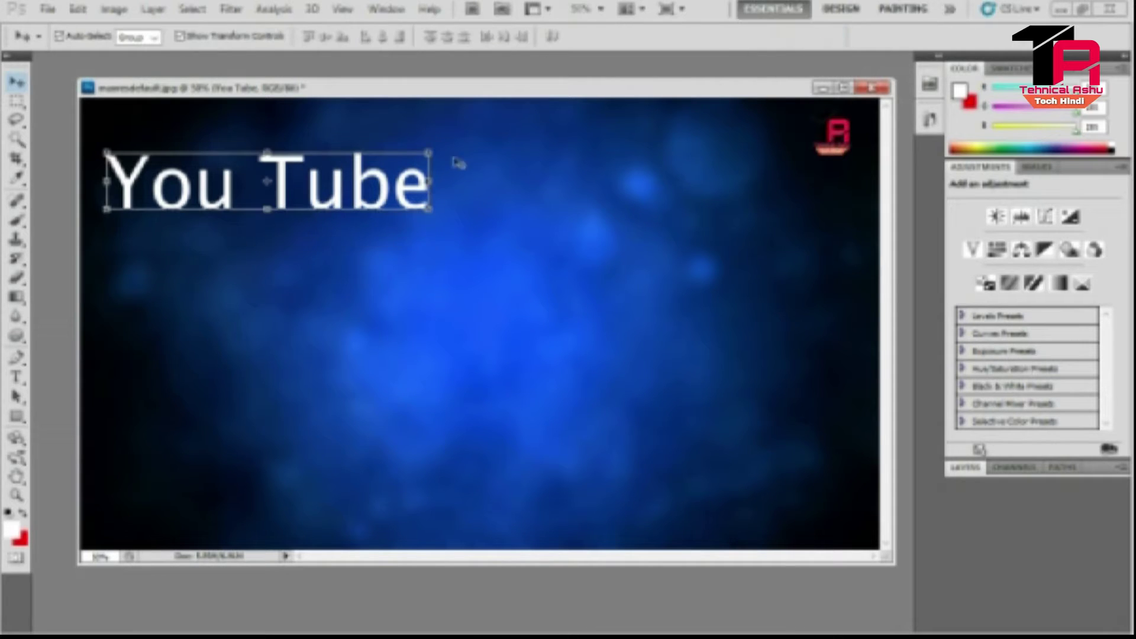
{"action": "left_click_drag", "start_coordinate": [417, 193], "coordinate": [430, 195]}
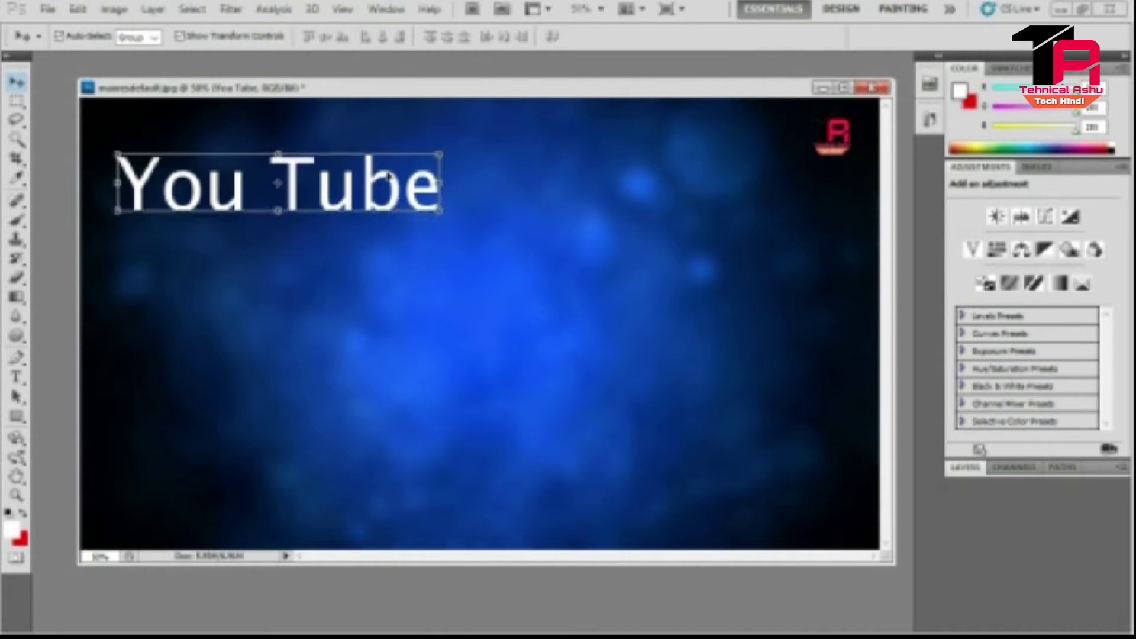
Step: Apply a Drop Shadow to the "You Tube" text with about 96% opacity and an increased distance
{"action": "left_click", "coordinate": [154, 9]}
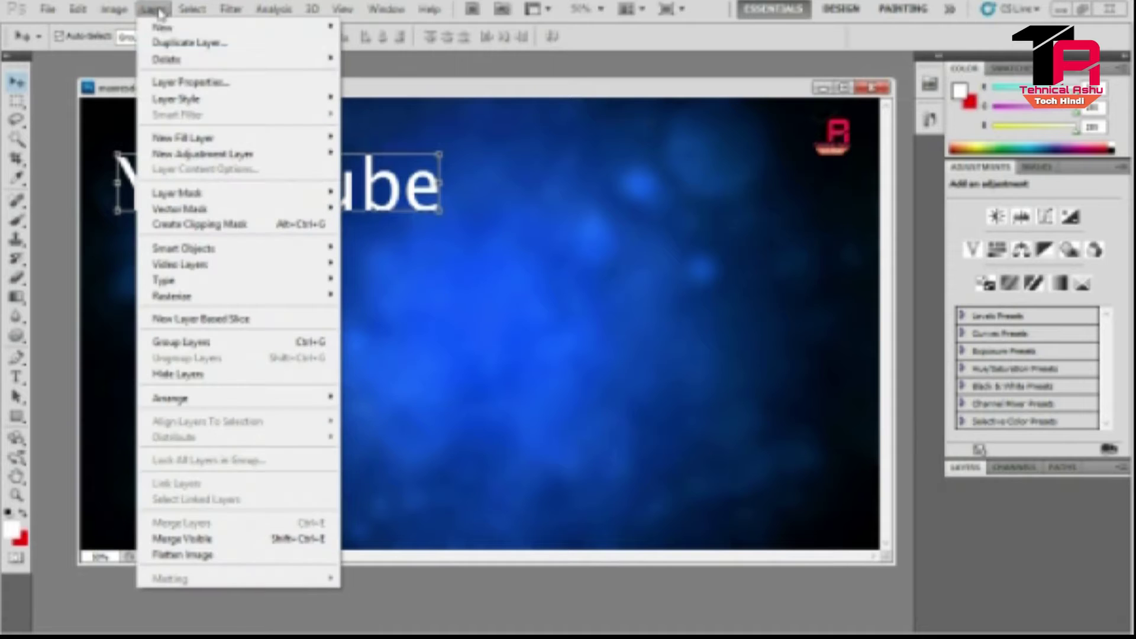
{"action": "mouse_move", "coordinate": [203, 104]}
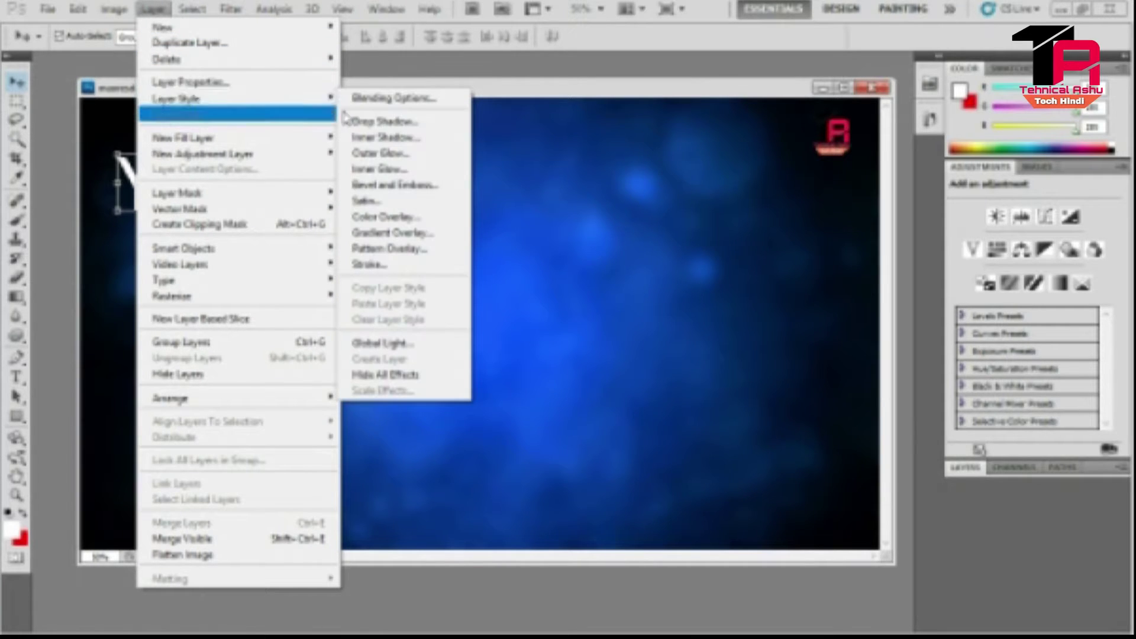
{"action": "left_click", "coordinate": [363, 119]}
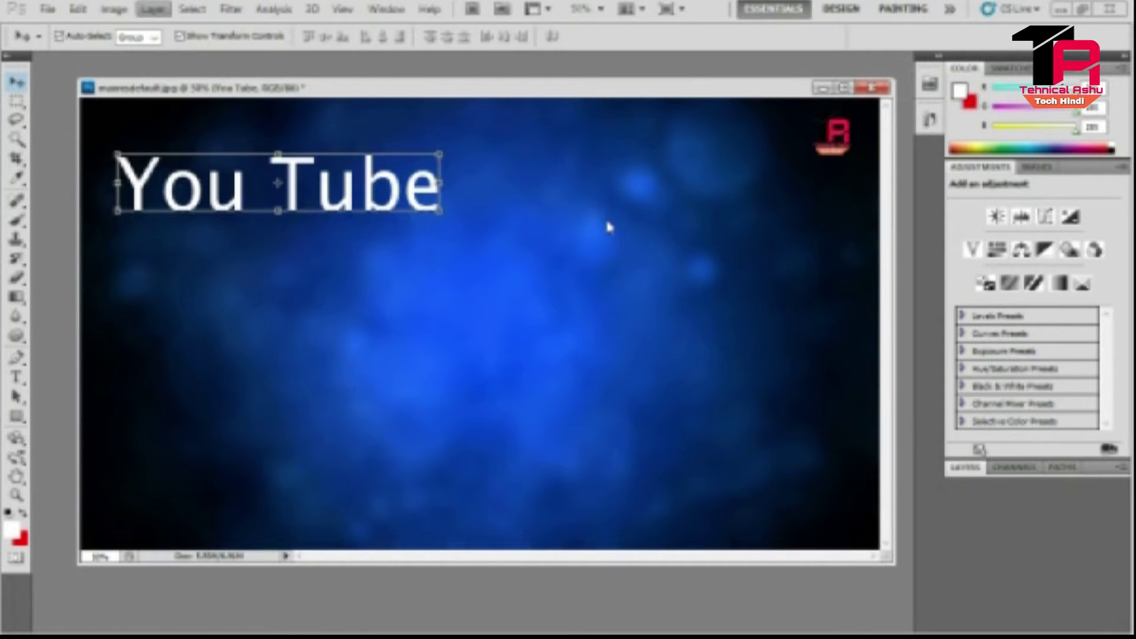
{"action": "left_click_drag", "start_coordinate": [472, 123], "coordinate": [879, 141]}
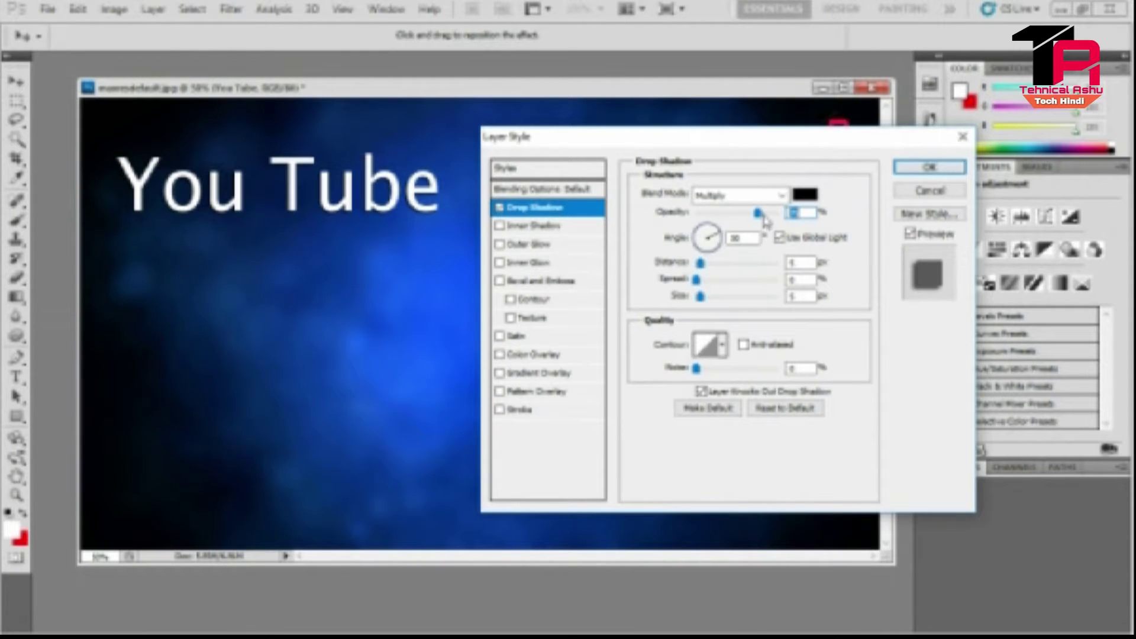
{"action": "left_click_drag", "start_coordinate": [767, 222], "coordinate": [776, 219]}
{"action": "left_click_drag", "start_coordinate": [701, 264], "coordinate": [708, 271]}
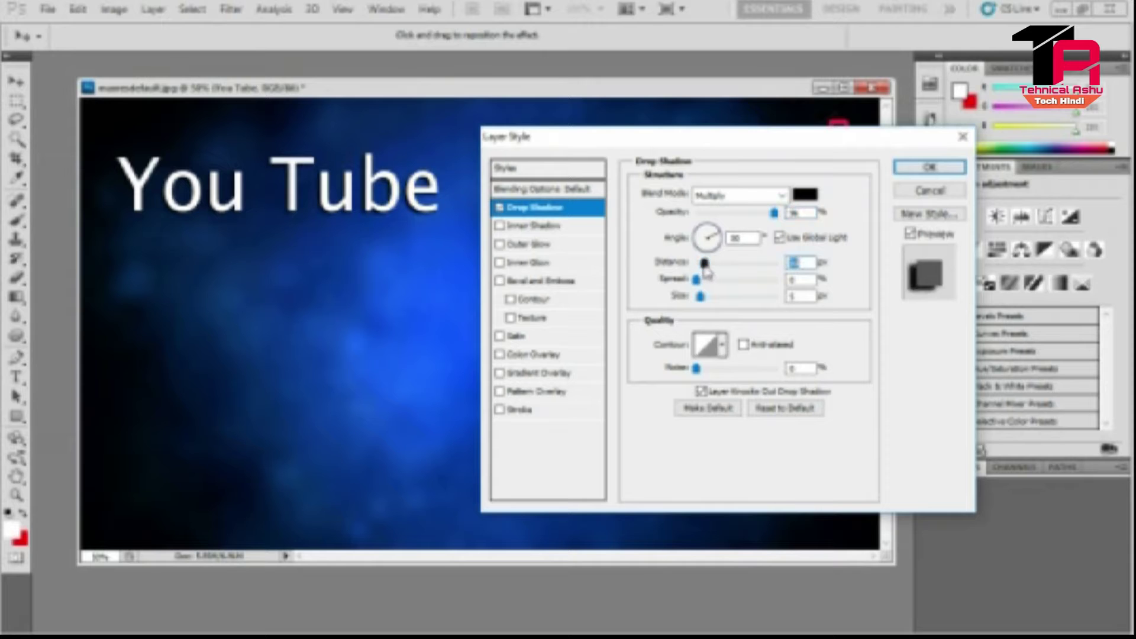
{"action": "left_click", "coordinate": [902, 170]}
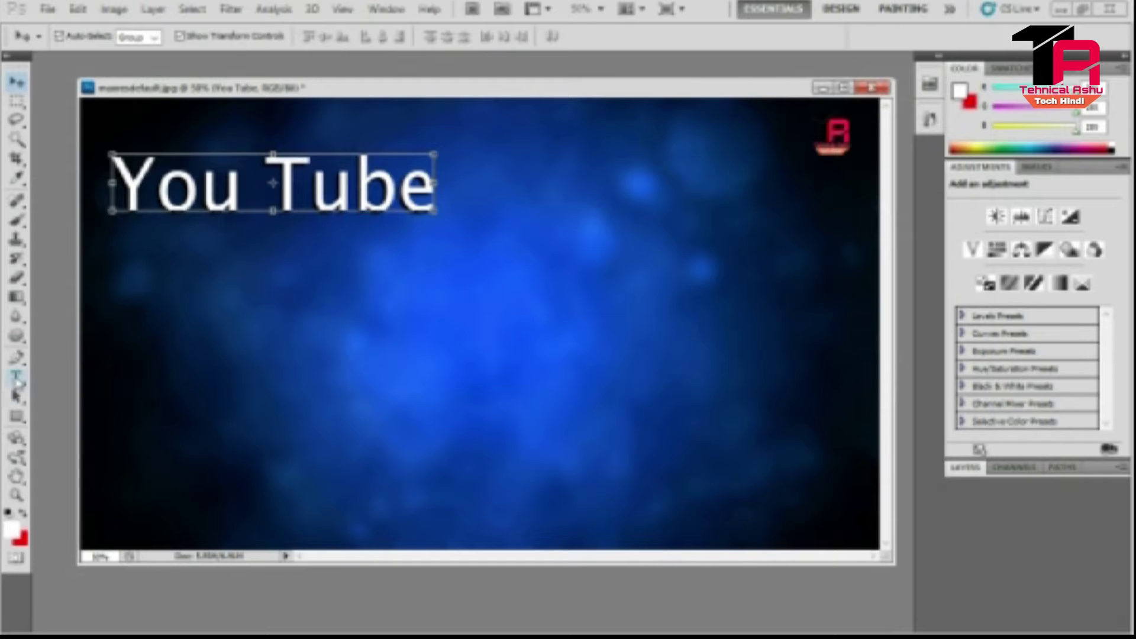
Step: Try the Kruti Dev 080 Wide font on the "You Tube" text and undo the font change
{"action": "left_click", "coordinate": [16, 377]}
{"action": "left_click", "coordinate": [192, 36]}
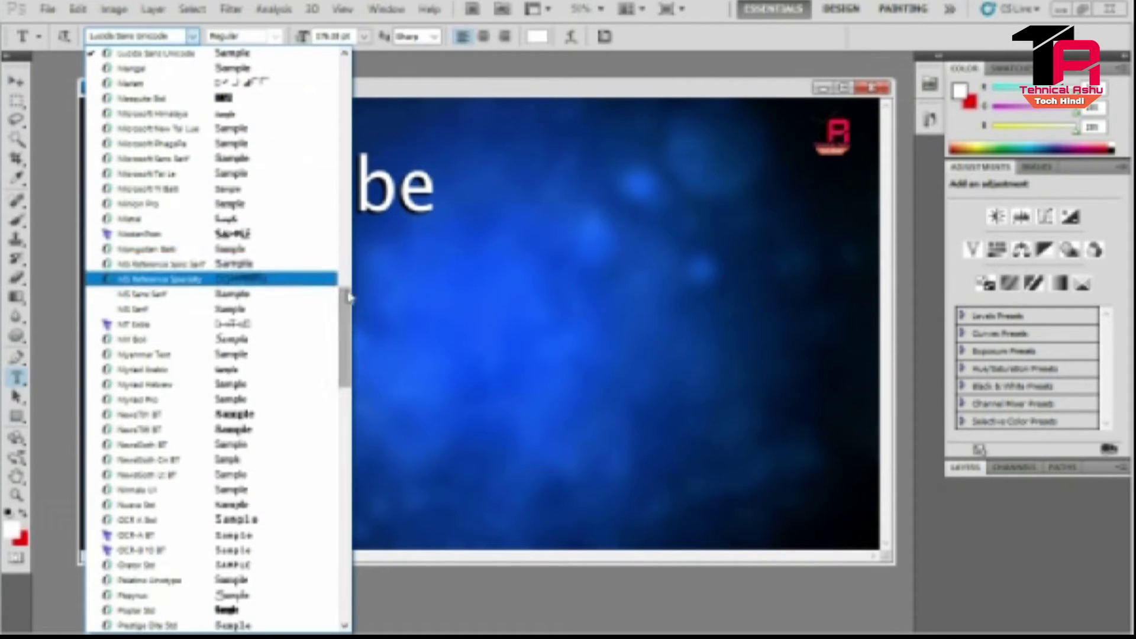
{"action": "left_click_drag", "start_coordinate": [347, 339], "coordinate": [342, 308]}
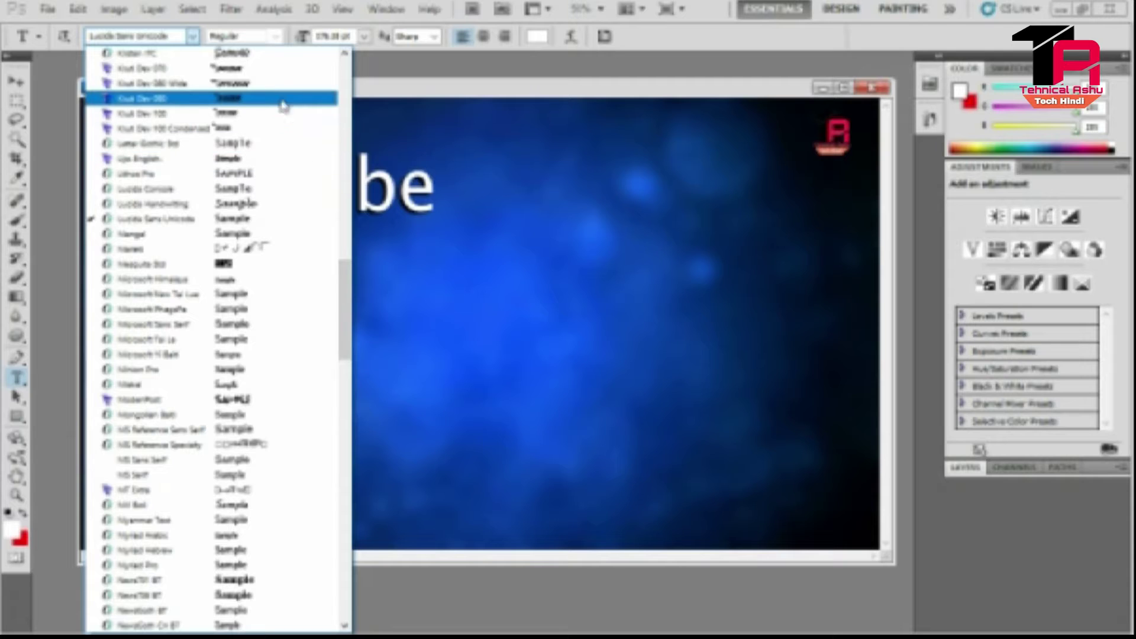
{"action": "left_click", "coordinate": [274, 83]}
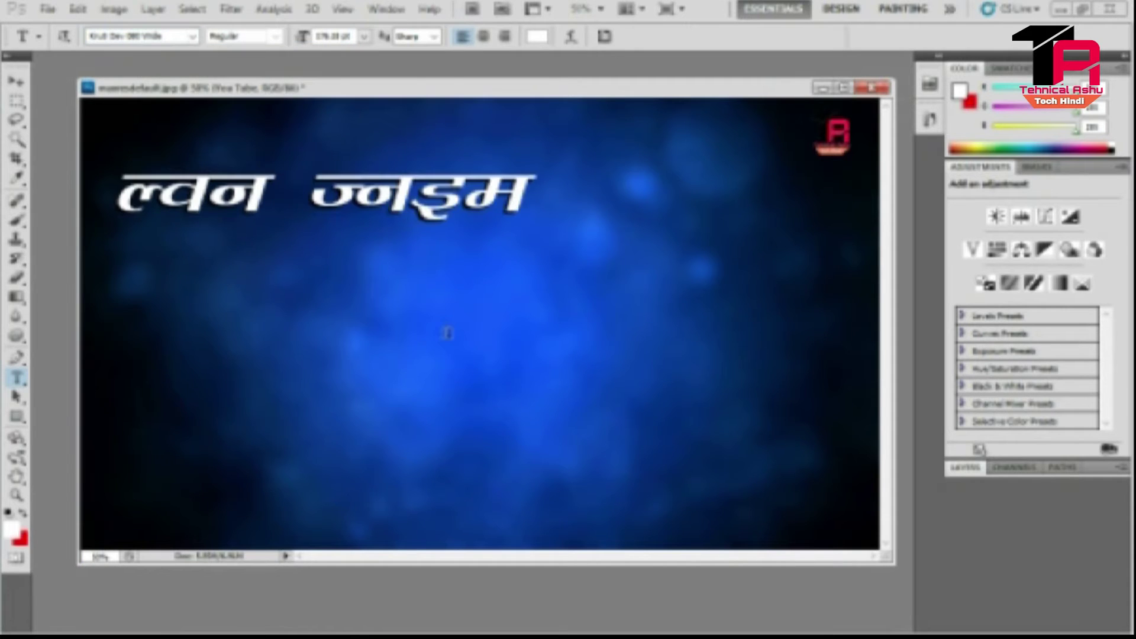
{"action": "key", "text": "ctrl+z"}
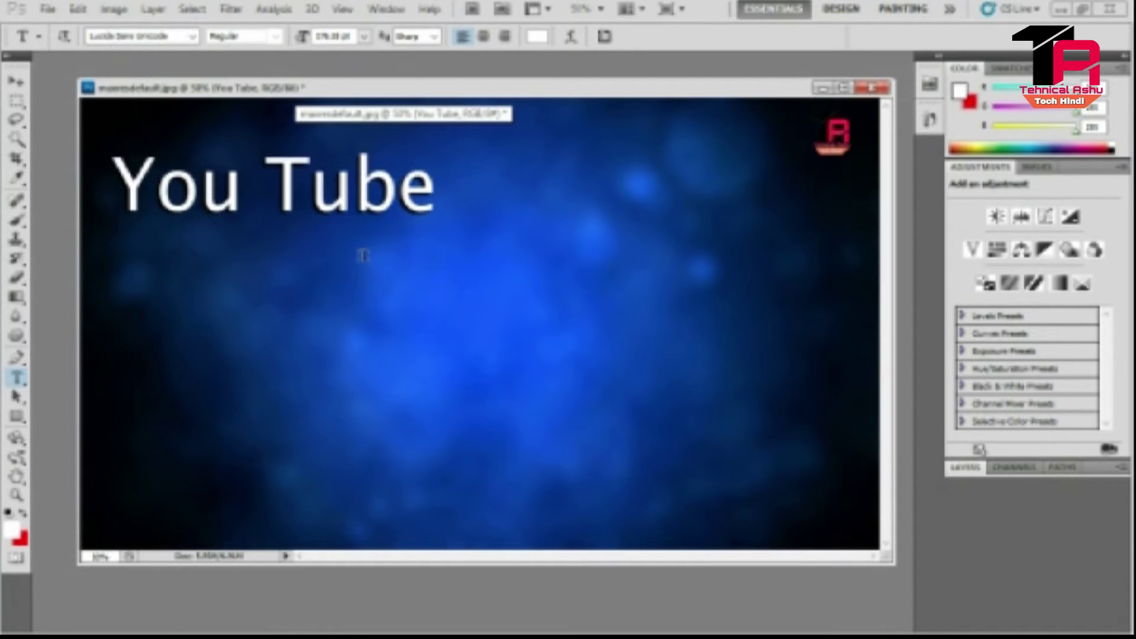
Step: Add the Hindi text "पर" near the middle of the background in the Kruti Dev 080 Wide font
{"action": "left_click", "coordinate": [440, 332]}
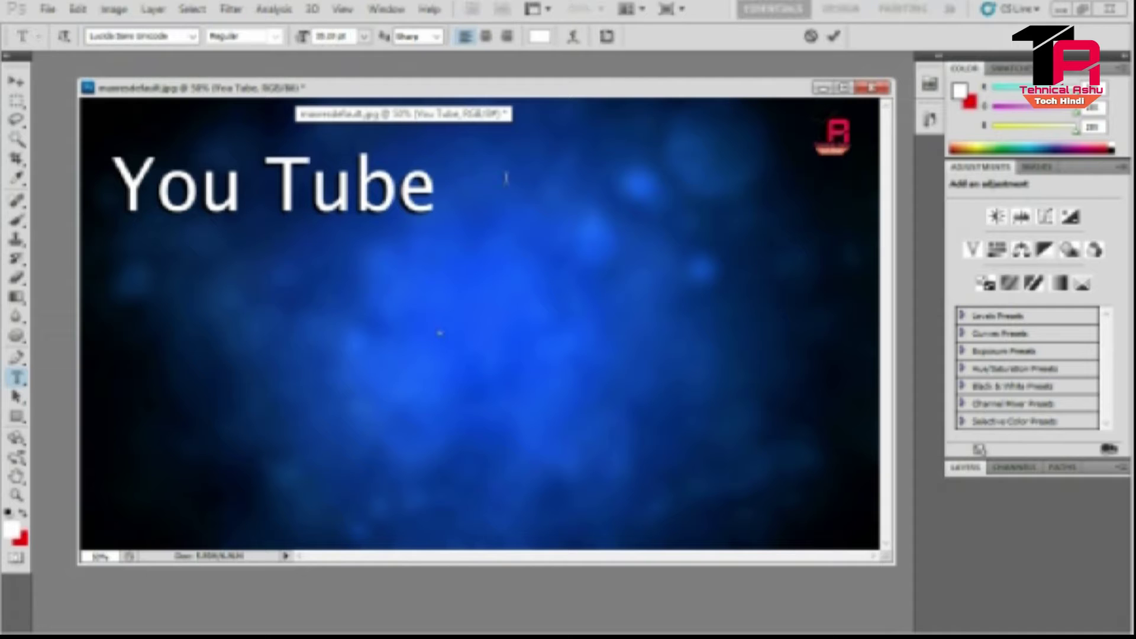
{"action": "left_click", "coordinate": [193, 37]}
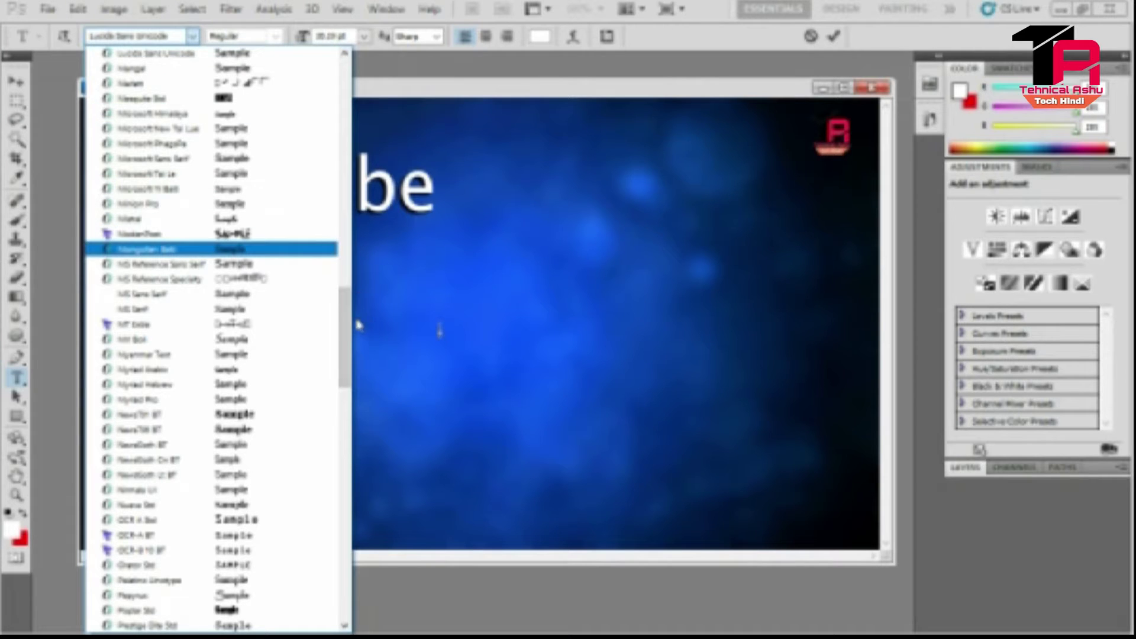
{"action": "scroll", "coordinate": [246, 235], "scroll_direction": "up", "scroll_amount": 7}
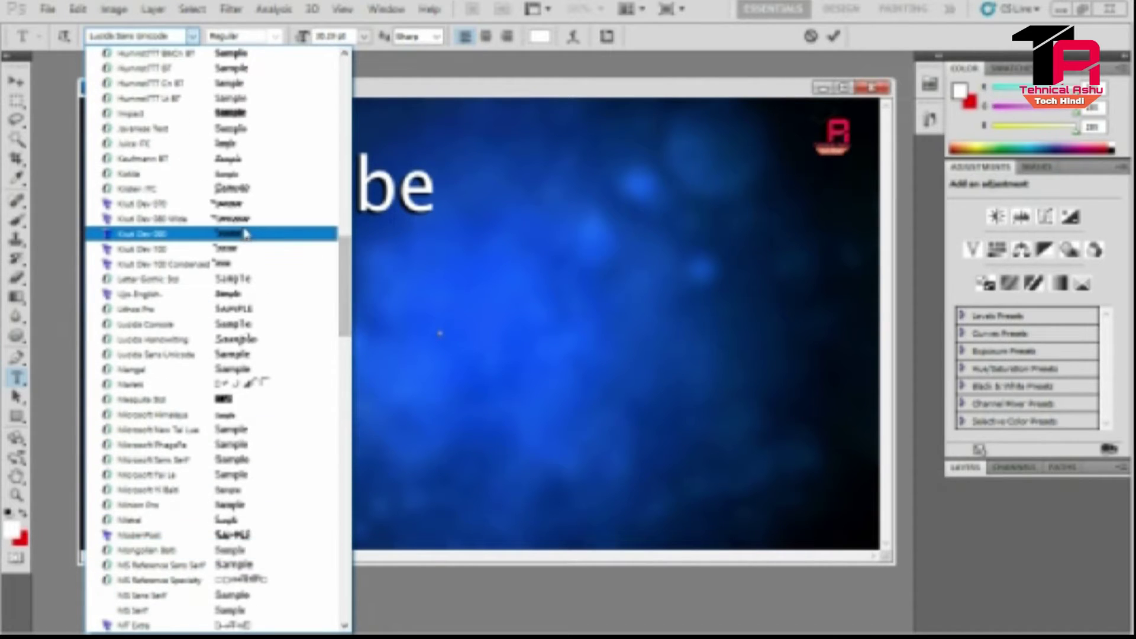
{"action": "left_click", "coordinate": [237, 219]}
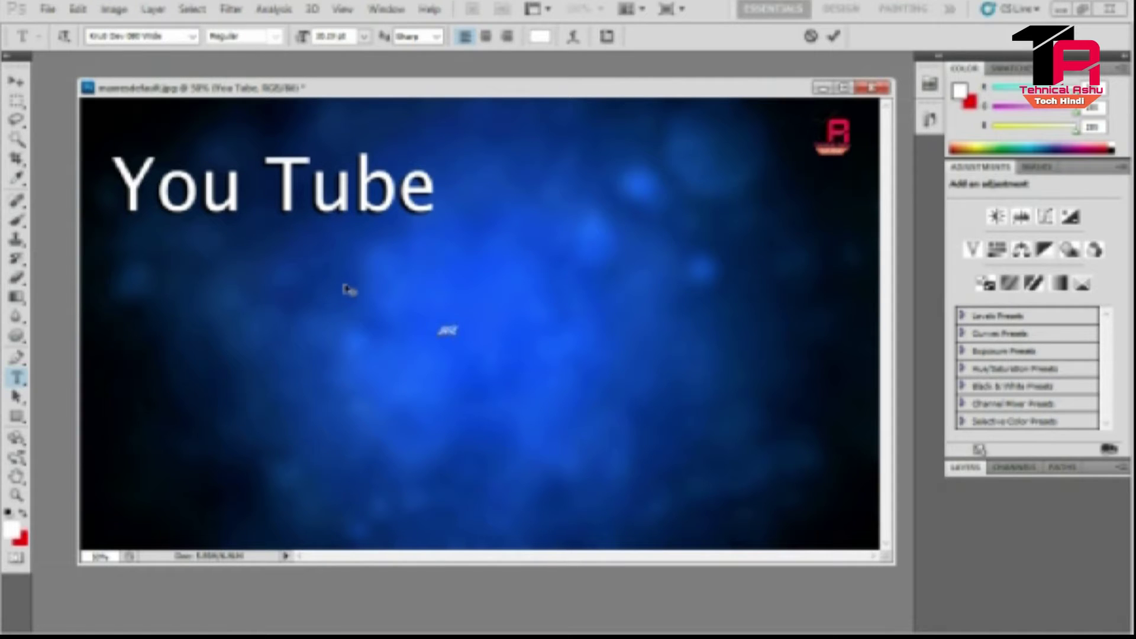
{"action": "left_click", "coordinate": [16, 81]}
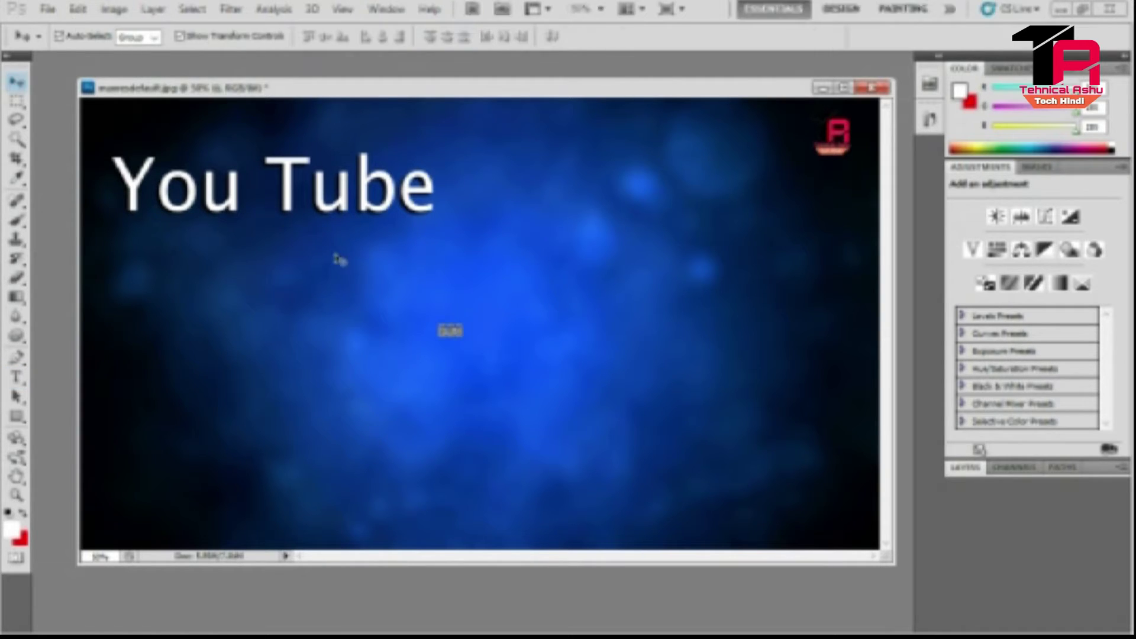
Step: Enlarge the "पर" text, place it just after "You Tube", commit the transform and nudge it slightly left
{"action": "key", "text": "ctrl+t"}
{"action": "left_click_drag", "start_coordinate": [441, 324], "coordinate": [395, 276]}
{"action": "left_click_drag", "start_coordinate": [448, 303], "coordinate": [568, 162]}
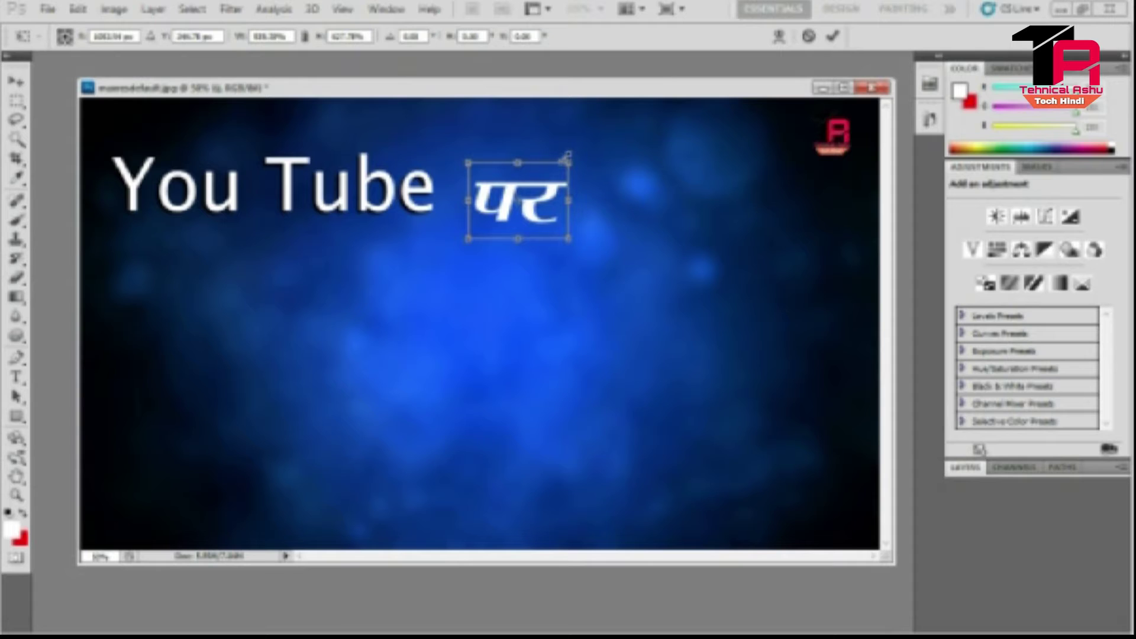
{"action": "left_click", "coordinate": [834, 37]}
{"action": "key", "text": "shift+Left"}
{"action": "key", "text": "shift+Left"}
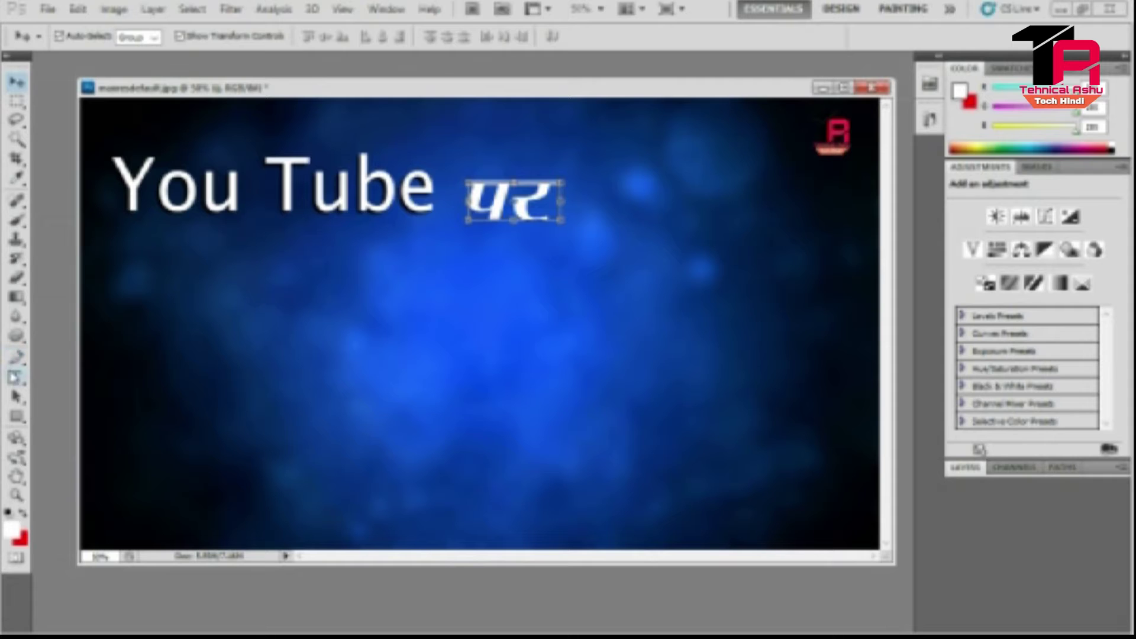
Step: Recolor the "पर" text to yellow (fff000) and commit the text edit
{"action": "left_click", "coordinate": [16, 377]}
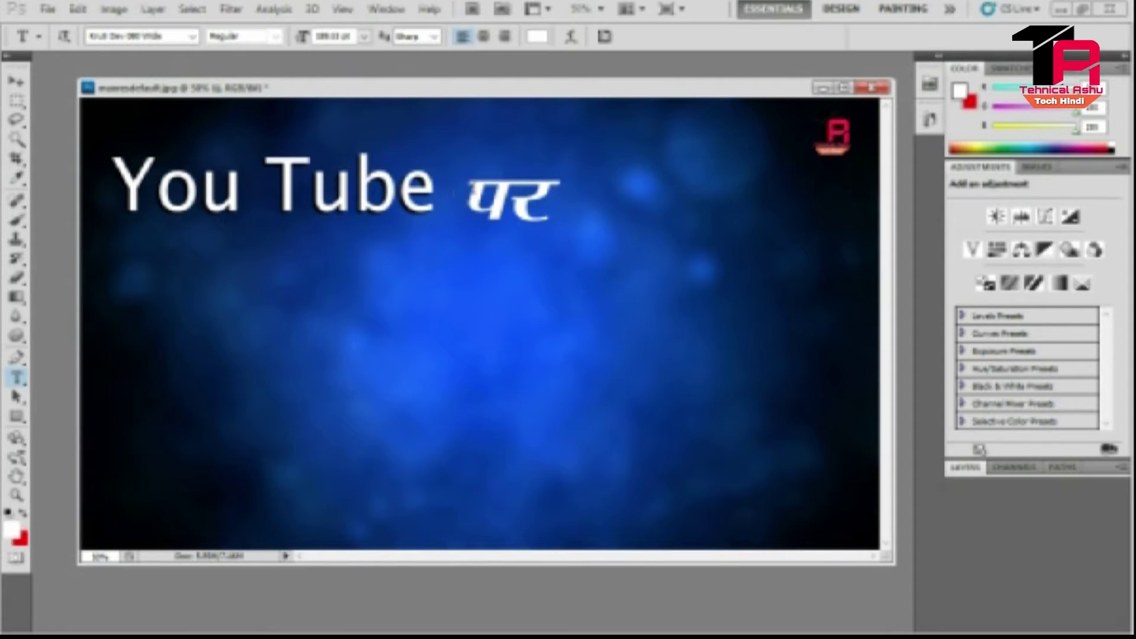
{"action": "left_click_drag", "start_coordinate": [464, 223], "coordinate": [647, 181]}
{"action": "left_click", "coordinate": [13, 532]}
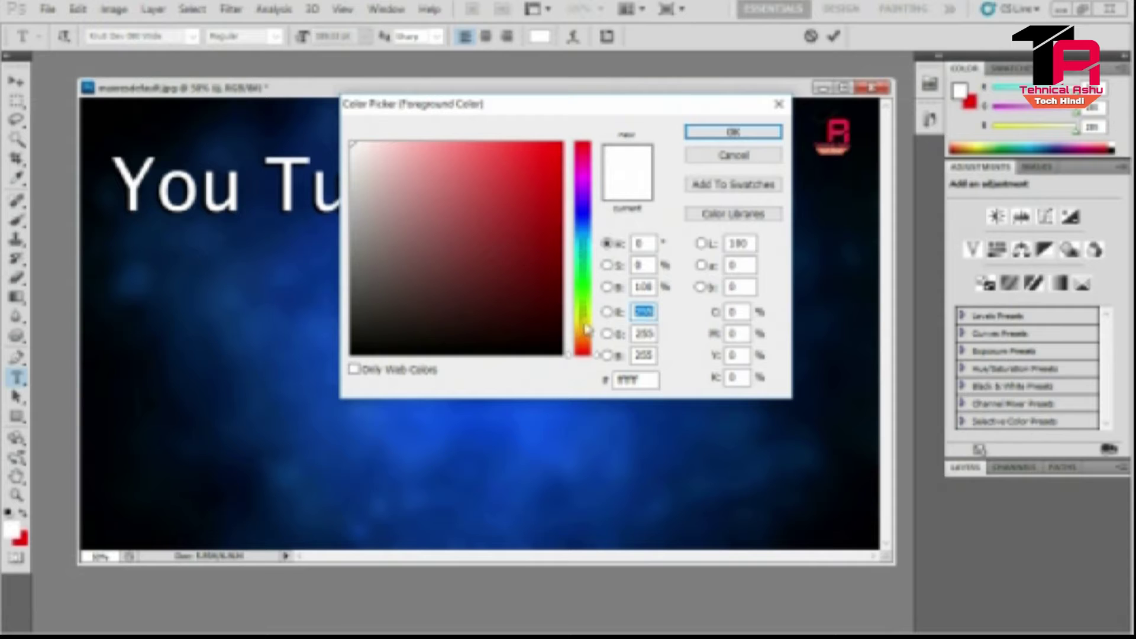
{"action": "left_click", "coordinate": [585, 323]}
{"action": "left_click", "coordinate": [562, 143]}
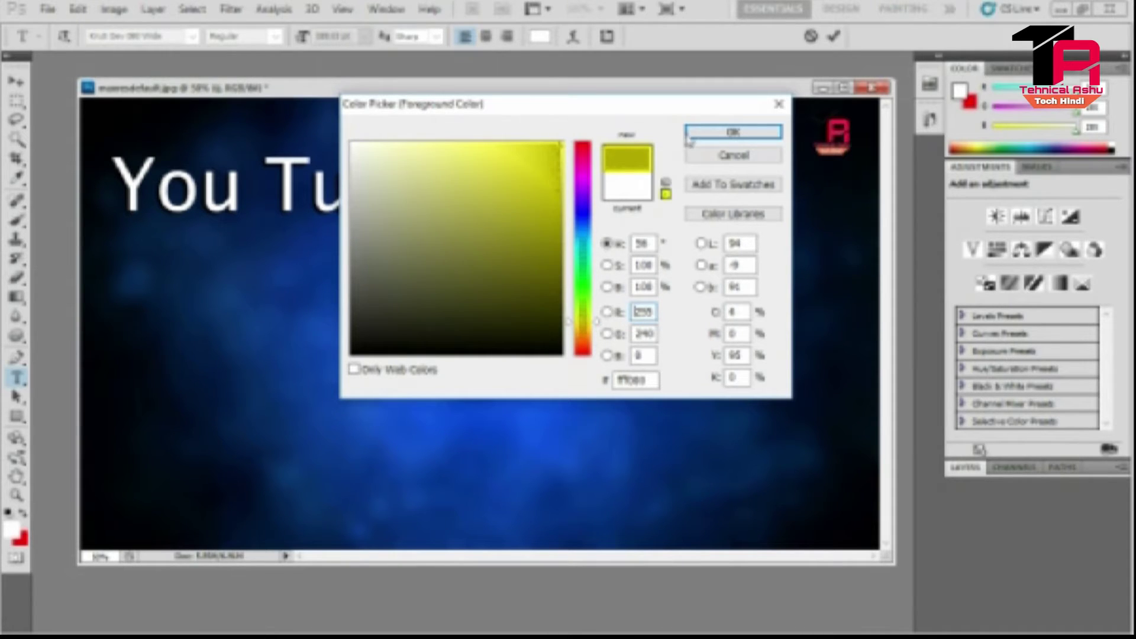
{"action": "left_click", "coordinate": [761, 132]}
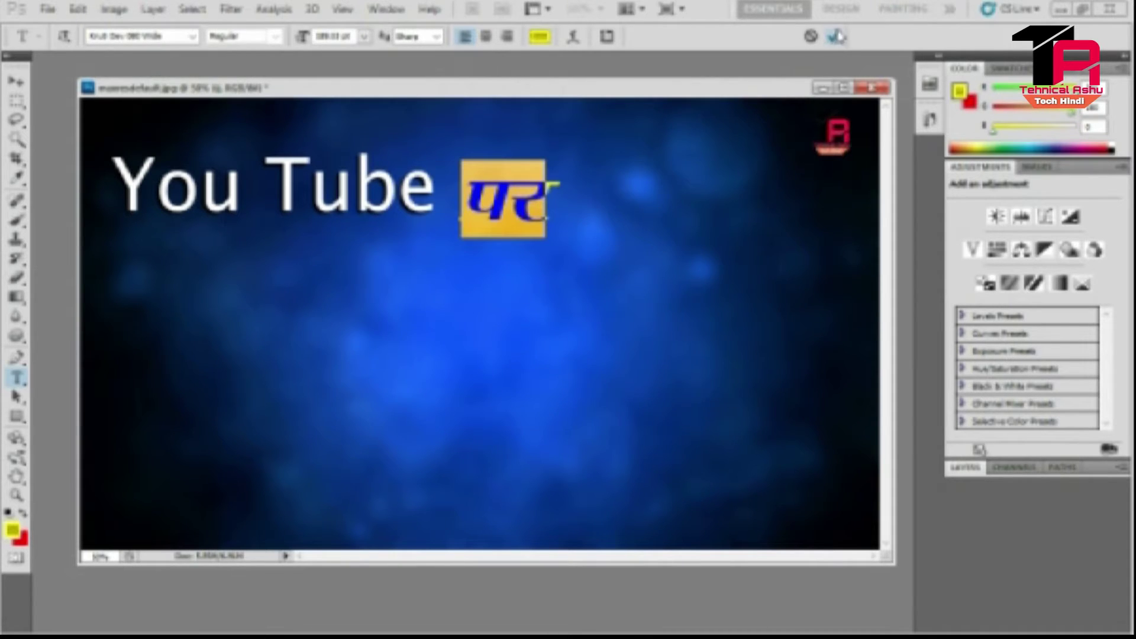
{"action": "left_click", "coordinate": [836, 36]}
Step: Apply a Drop Shadow with the default settings to the "पर" text and nudge it slightly up in line with "You Tube"
{"action": "left_click", "coordinate": [17, 81]}
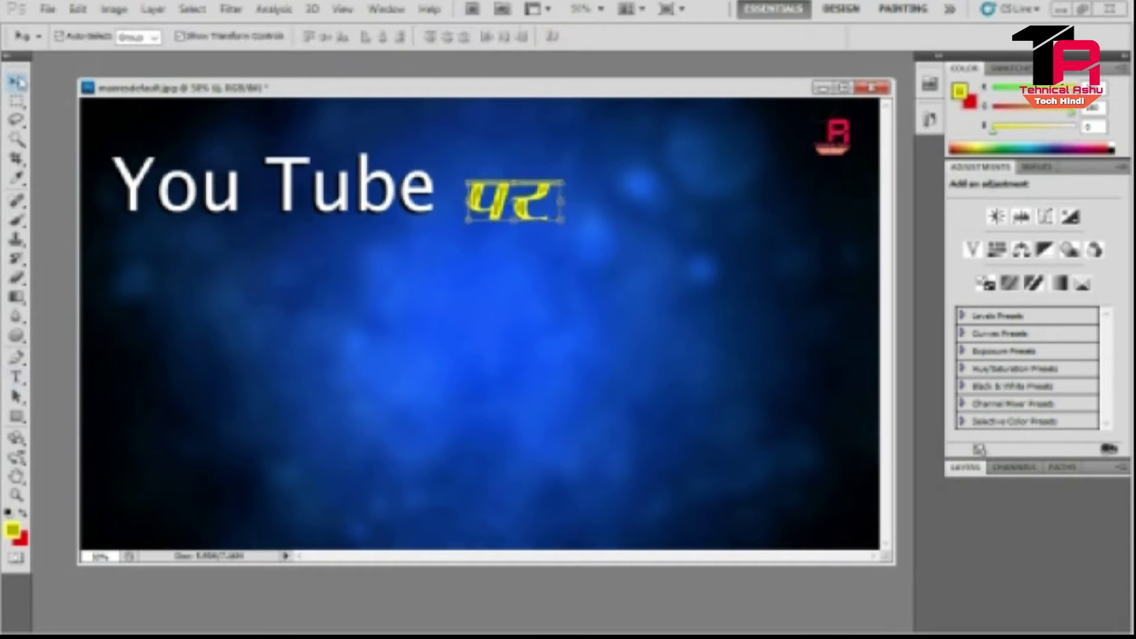
{"action": "left_click", "coordinate": [163, 11]}
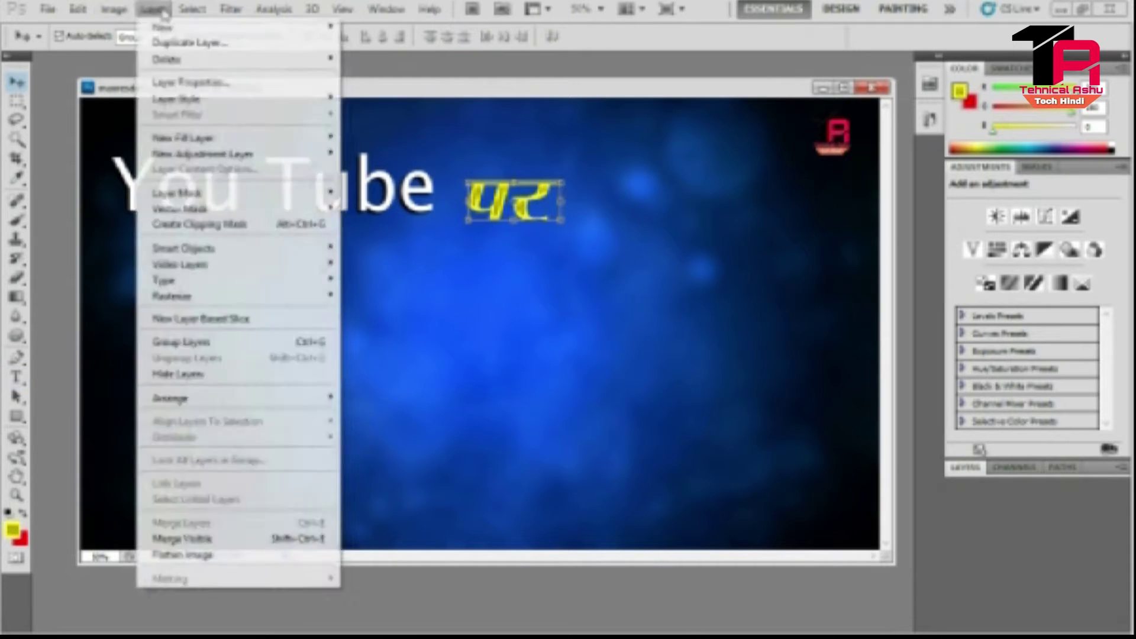
{"action": "mouse_move", "coordinate": [187, 100]}
{"action": "left_click", "coordinate": [376, 123]}
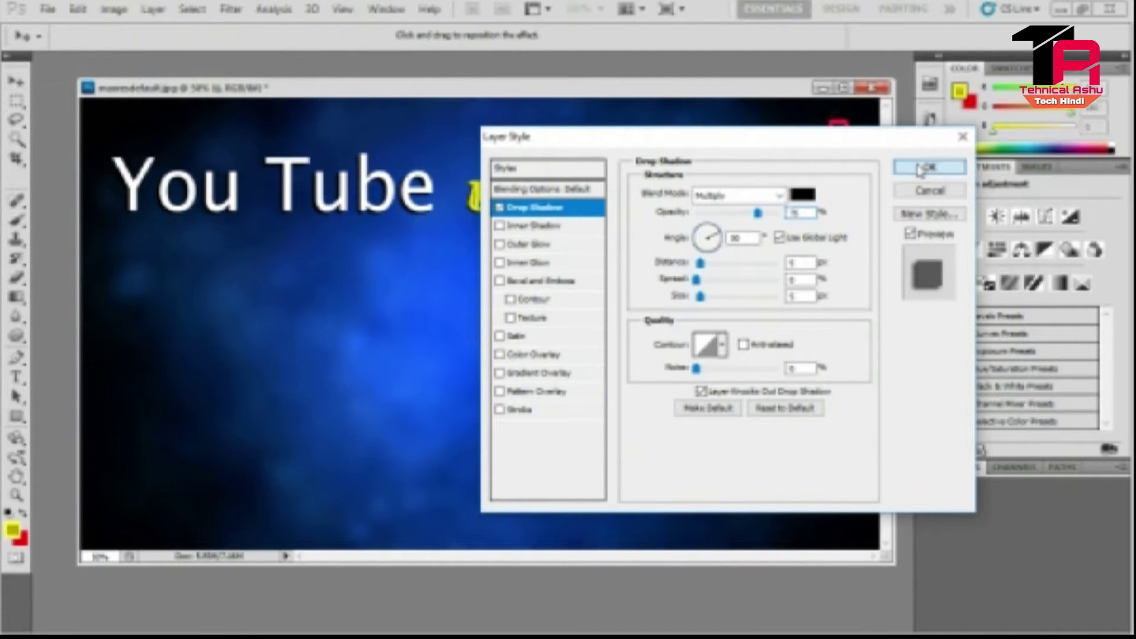
{"action": "left_click", "coordinate": [920, 170]}
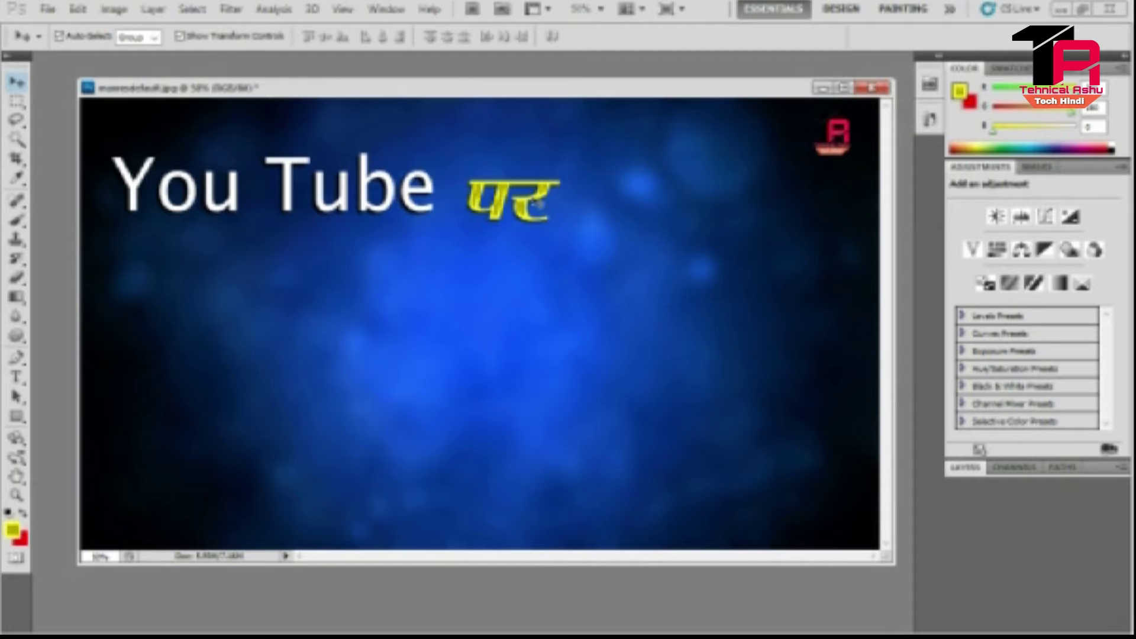
{"action": "mouse_move", "coordinate": [538, 205]}
{"action": "left_mouse_down"}
{"action": "mouse_move", "coordinate": [525, 196]}
{"action": "mouse_move", "coordinate": [536, 195]}
{"action": "left_mouse_up"}
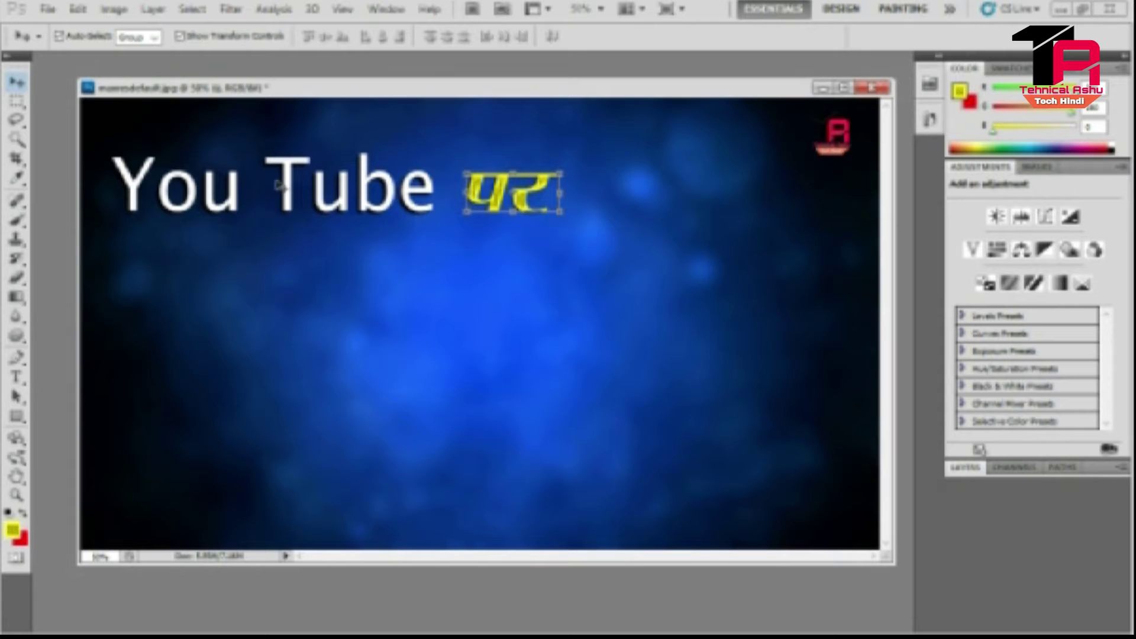
Step: Add the Hindi text "अपनी" in the Kruti Dev 080 Wide font on the empty background below "You Tube"
{"action": "left_click", "coordinate": [17, 377]}
{"action": "left_click", "coordinate": [249, 381]}
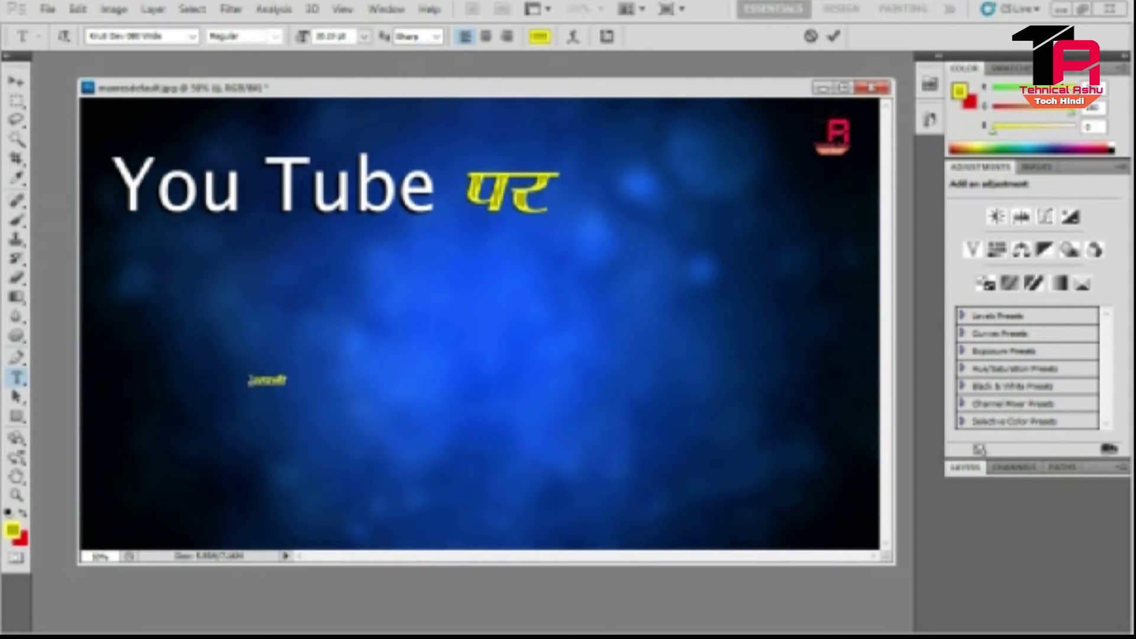
{"action": "left_click", "coordinate": [833, 36]}
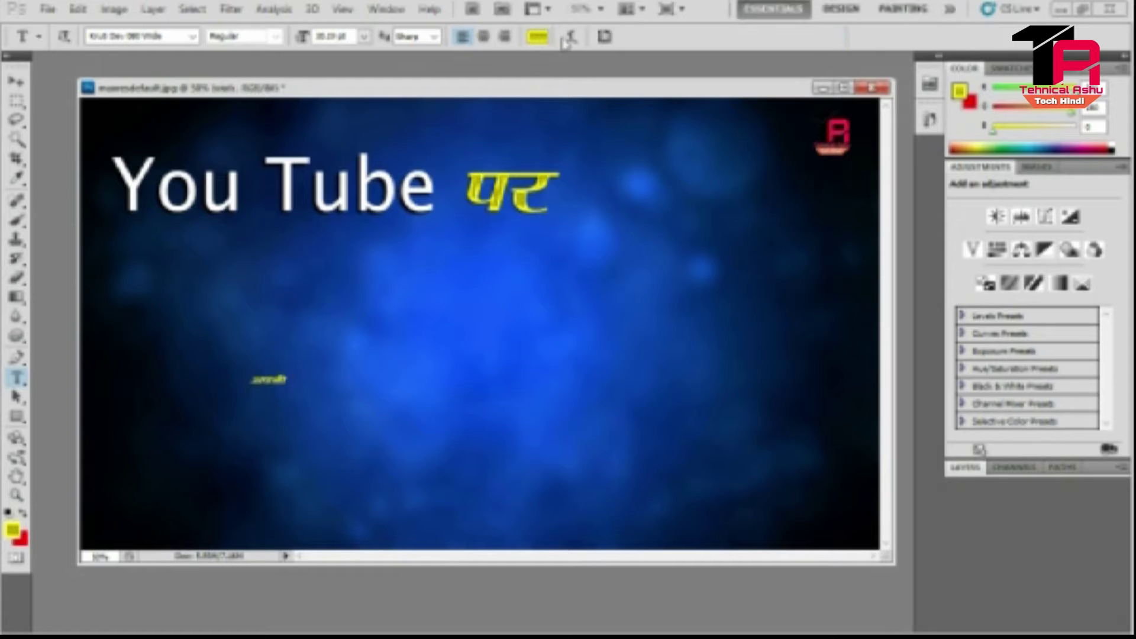
Step: Enlarge the "अपनी" text well beyond the size of "पर", place it just after that word and commit the transform
{"action": "left_click", "coordinate": [17, 85]}
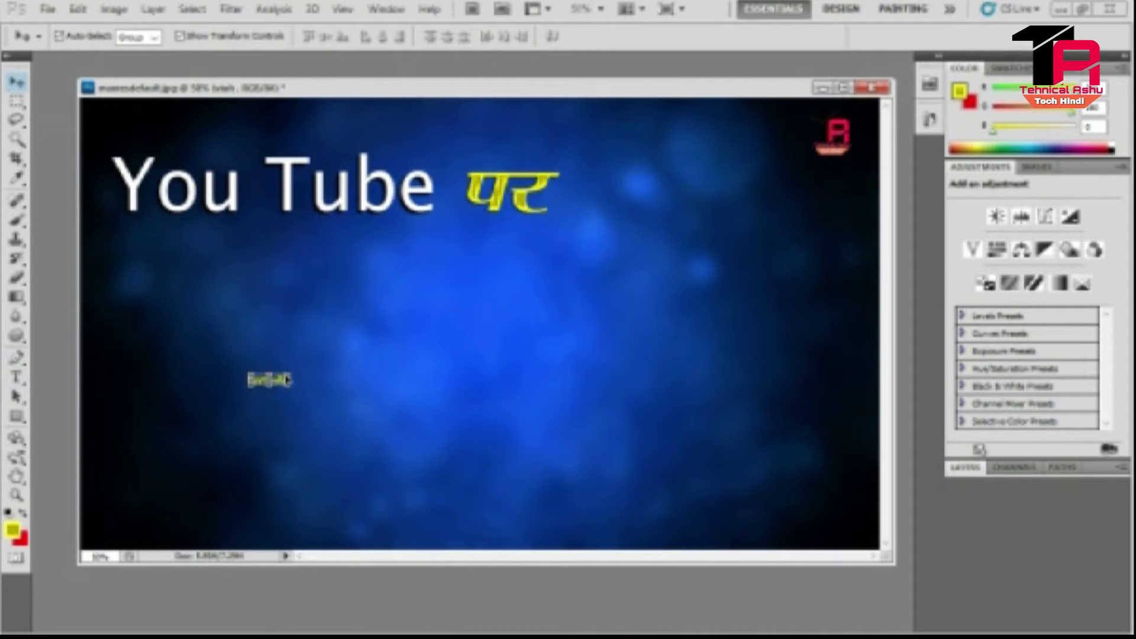
{"action": "key", "text": "ctrl+t"}
{"action": "left_click_drag", "start_coordinate": [294, 371], "coordinate": [505, 221]}
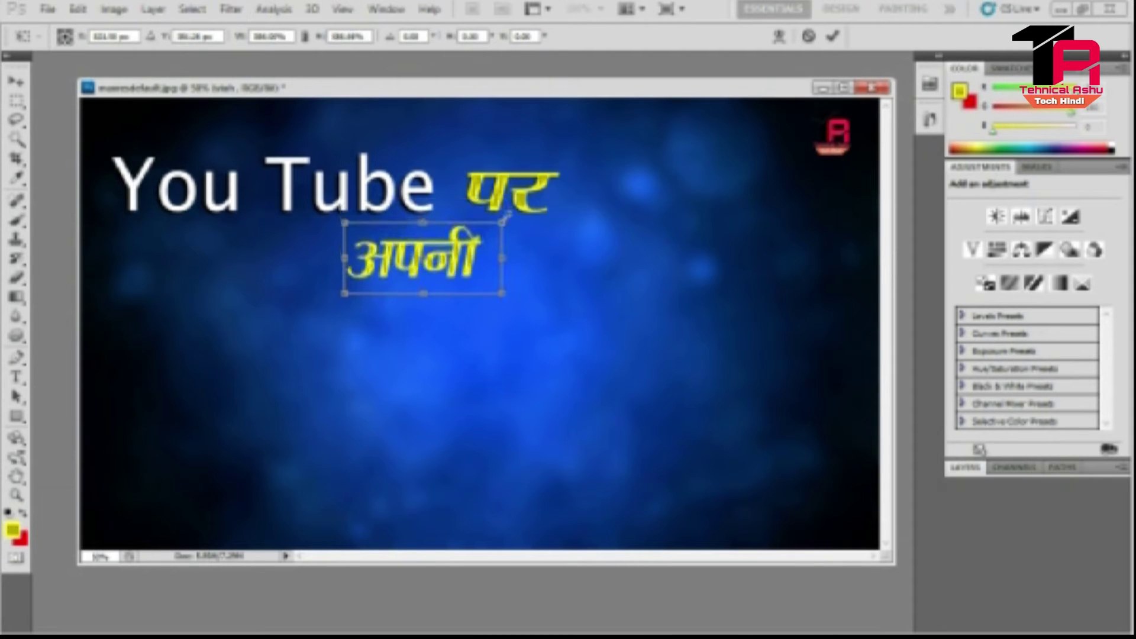
{"action": "left_click_drag", "start_coordinate": [453, 254], "coordinate": [689, 183]}
{"action": "left_click_drag", "start_coordinate": [744, 148], "coordinate": [816, 109]}
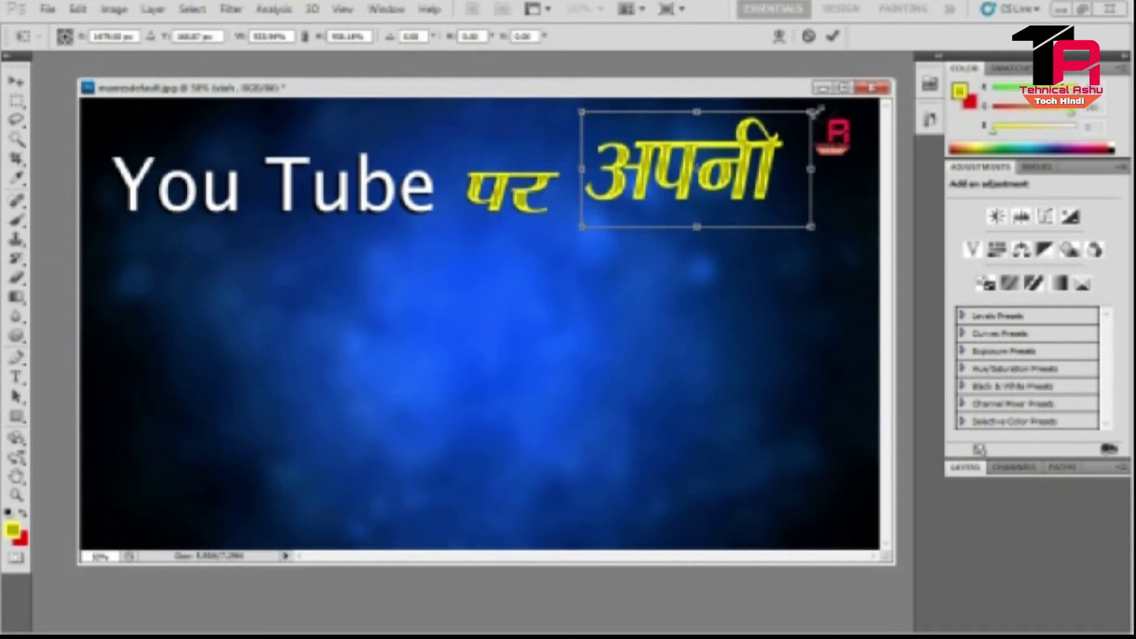
{"action": "left_click_drag", "start_coordinate": [751, 164], "coordinate": [741, 179]}
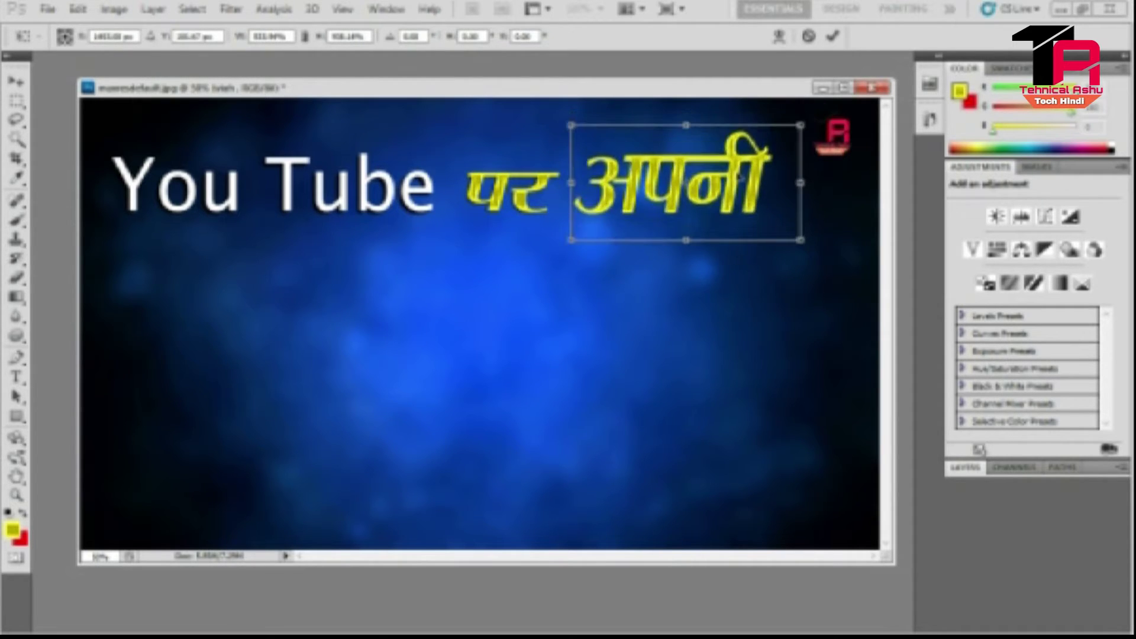
{"action": "left_click", "coordinate": [834, 38]}
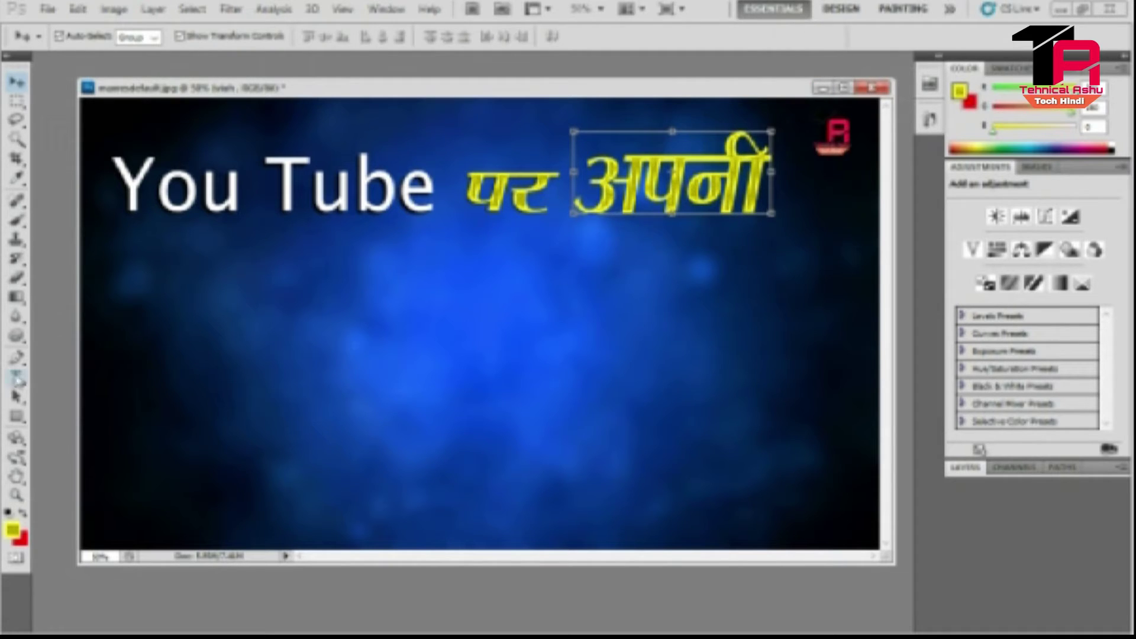
Step: Recolor the "अपनी" text to red by swapping the foreground and background colors, and commit the edit
{"action": "left_click", "coordinate": [18, 378]}
{"action": "left_click_drag", "start_coordinate": [573, 178], "coordinate": [837, 171]}
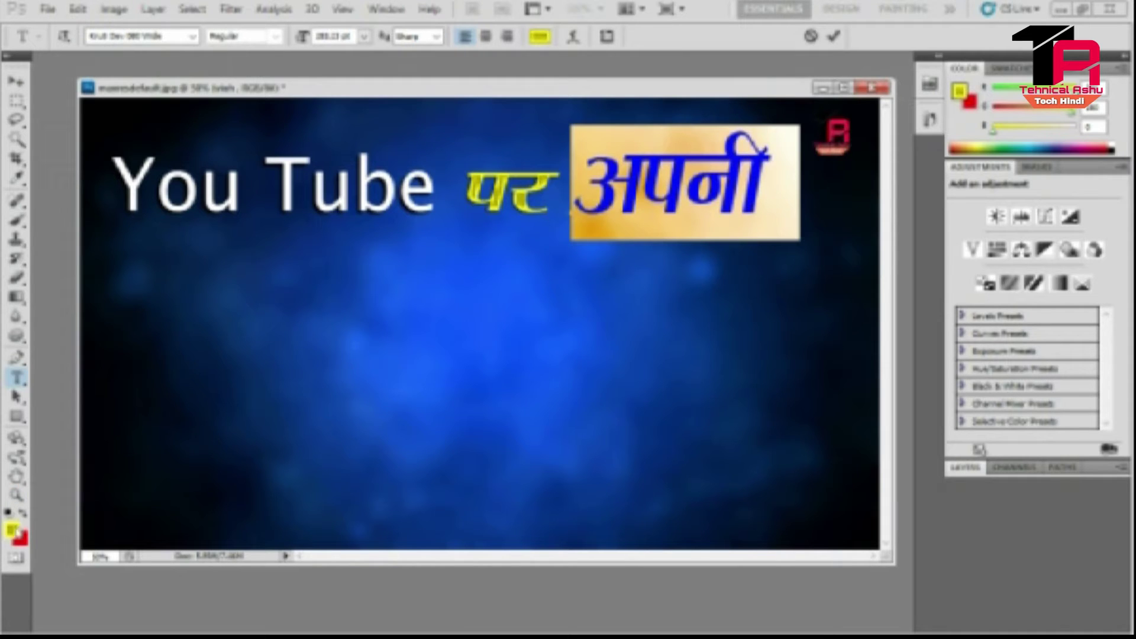
{"action": "left_click", "coordinate": [26, 515]}
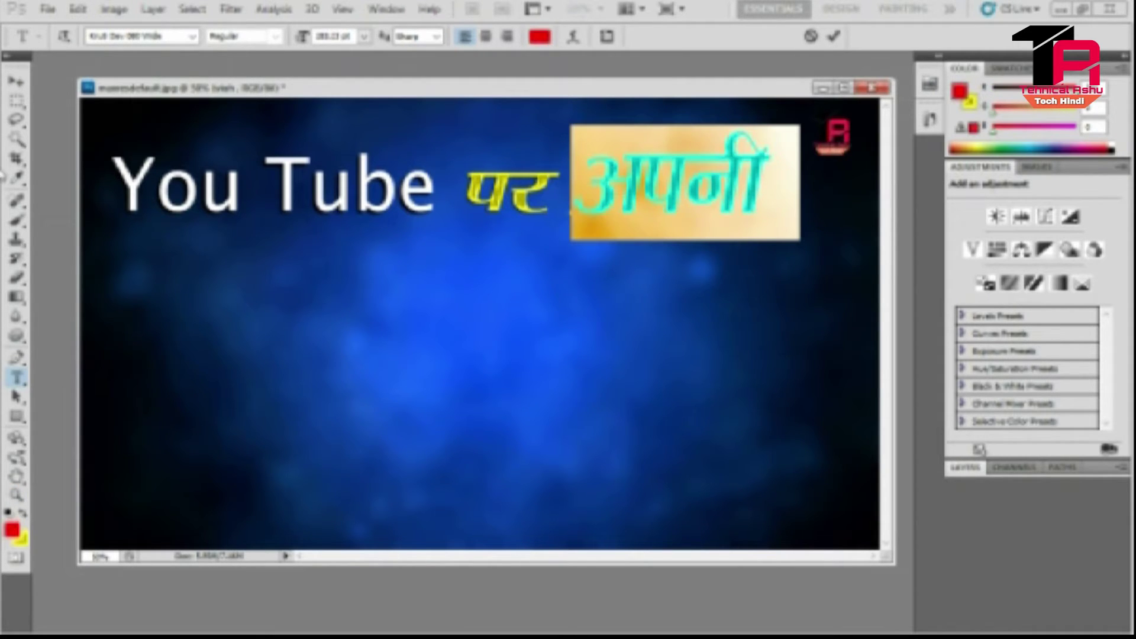
{"action": "left_click", "coordinate": [834, 37]}
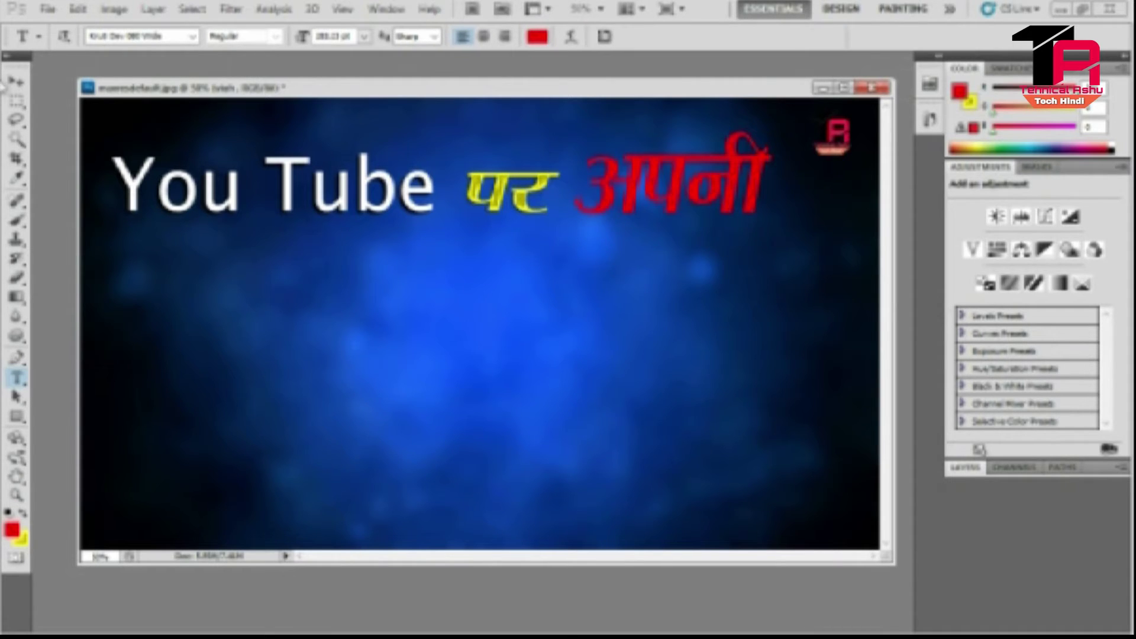
Step: Give the "अपनी" text a Drop Shadow with 100% opacity and a slightly increased distance
{"action": "left_click", "coordinate": [19, 81]}
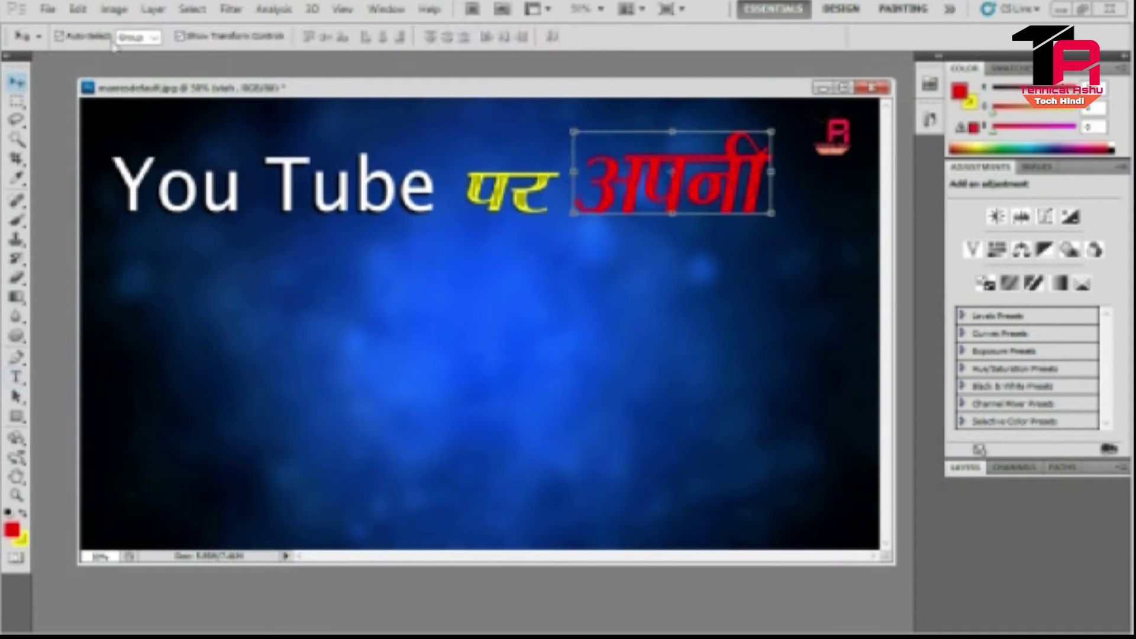
{"action": "left_click", "coordinate": [155, 9]}
{"action": "mouse_move", "coordinate": [212, 101]}
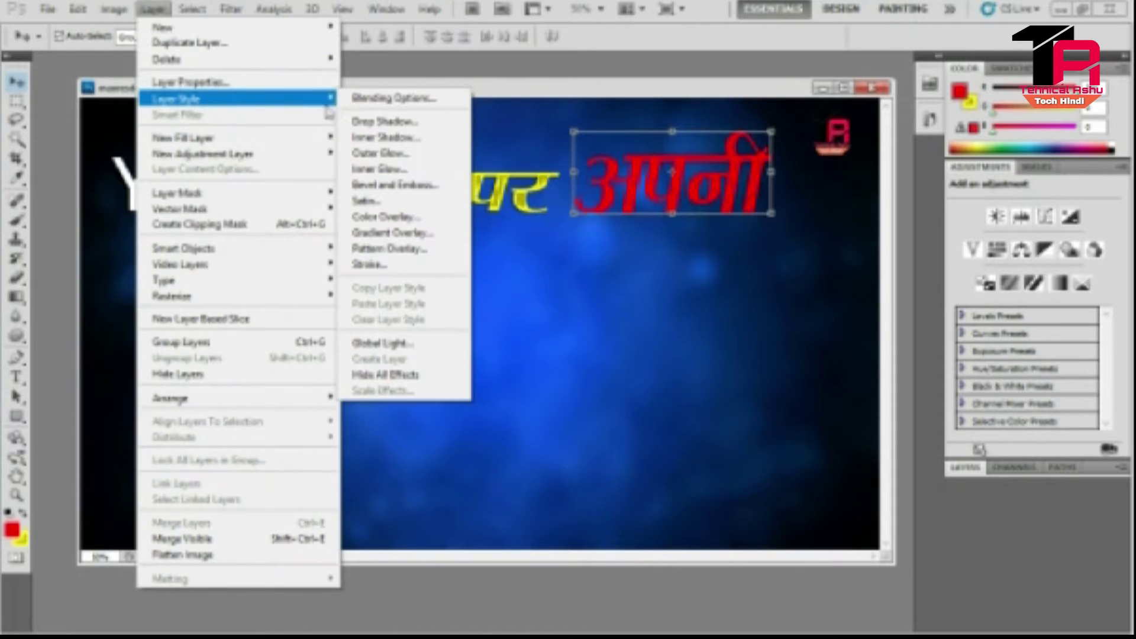
{"action": "left_click", "coordinate": [362, 122]}
{"action": "left_click_drag", "start_coordinate": [656, 150], "coordinate": [307, 252]}
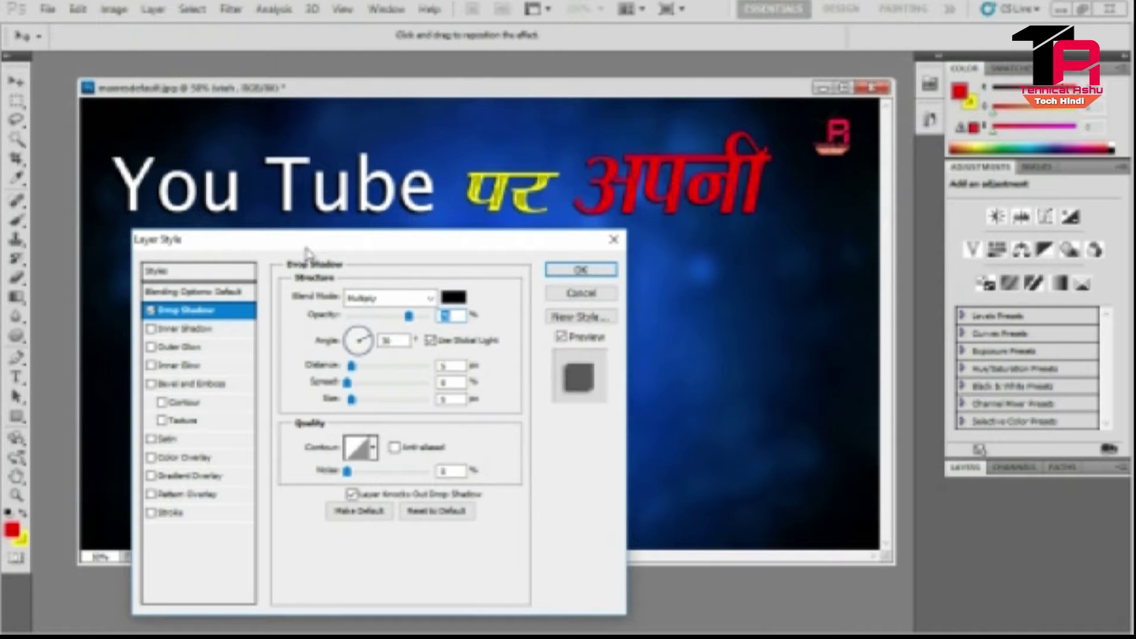
{"action": "left_click_drag", "start_coordinate": [408, 316], "coordinate": [438, 320]}
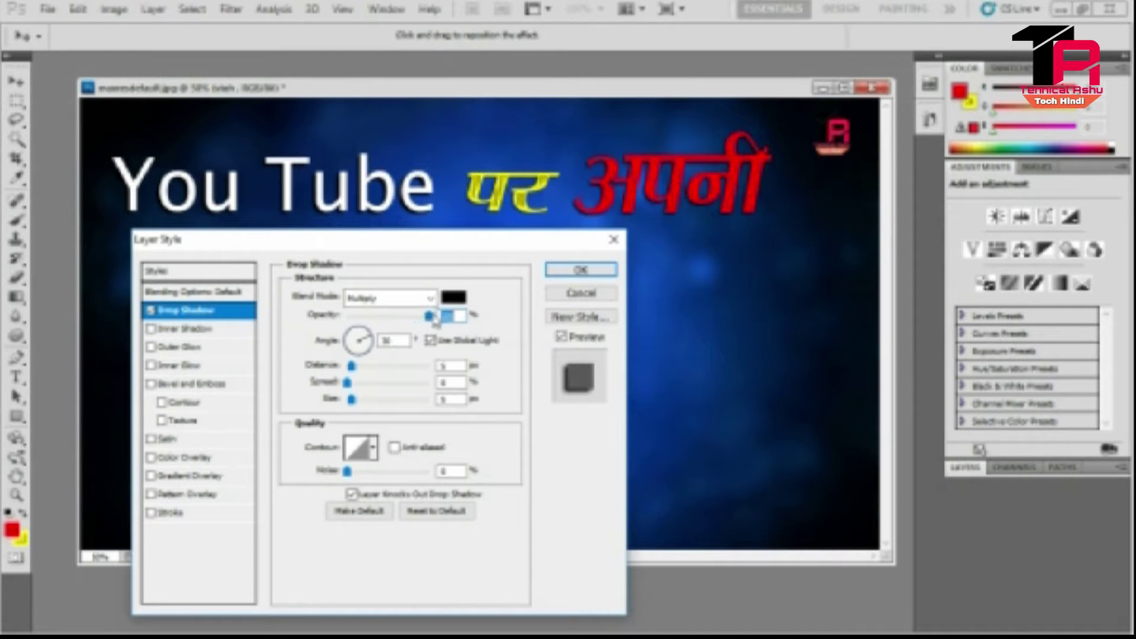
{"action": "left_click_drag", "start_coordinate": [352, 366], "coordinate": [358, 366]}
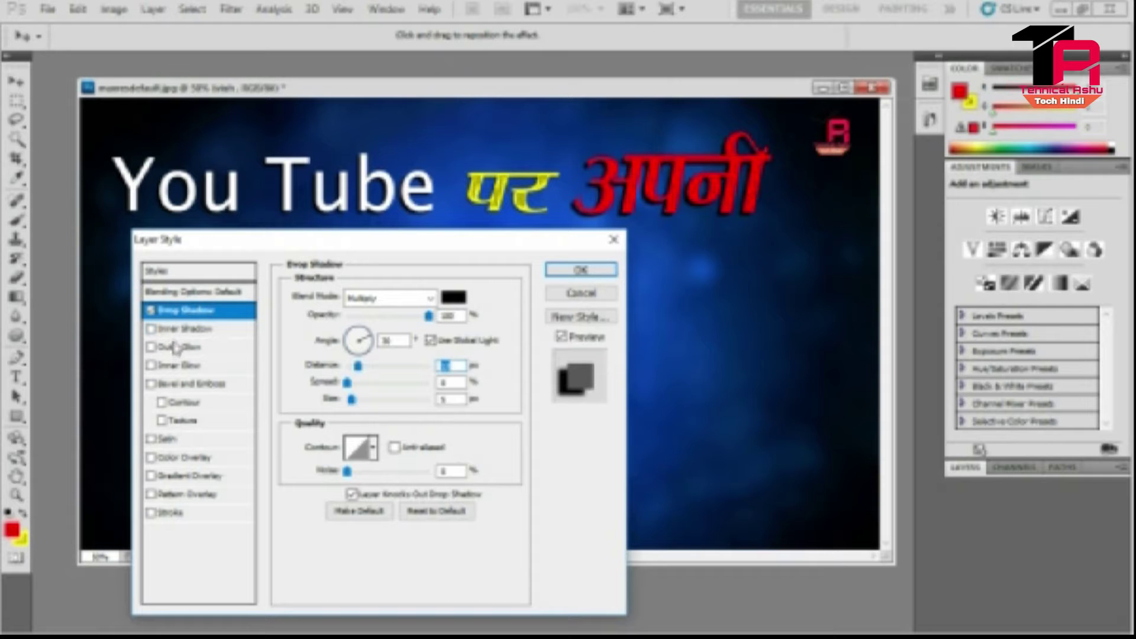
Step: Add a white Outer Glow to the "अपनी" text with 100% opacity and increased spread, and apply the layer style
{"action": "left_click", "coordinate": [204, 347]}
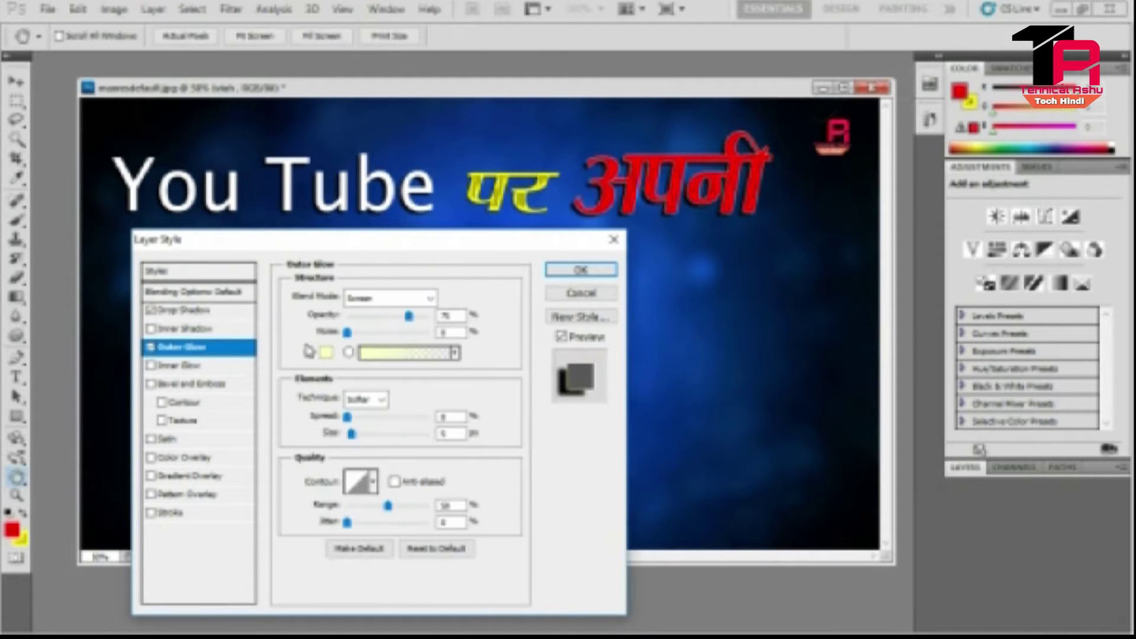
{"action": "left_click", "coordinate": [326, 353]}
{"action": "left_click_drag", "start_coordinate": [373, 242], "coordinate": [353, 114]}
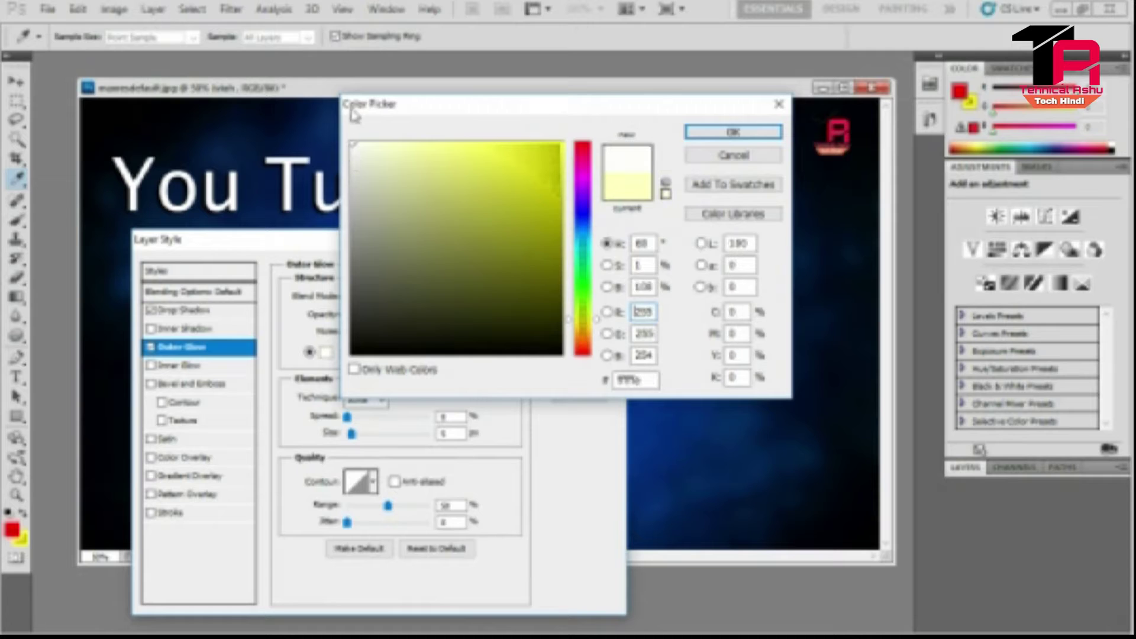
{"action": "left_click", "coordinate": [733, 132]}
{"action": "left_click_drag", "start_coordinate": [409, 317], "coordinate": [429, 316]}
{"action": "left_click_drag", "start_coordinate": [348, 417], "coordinate": [368, 425]}
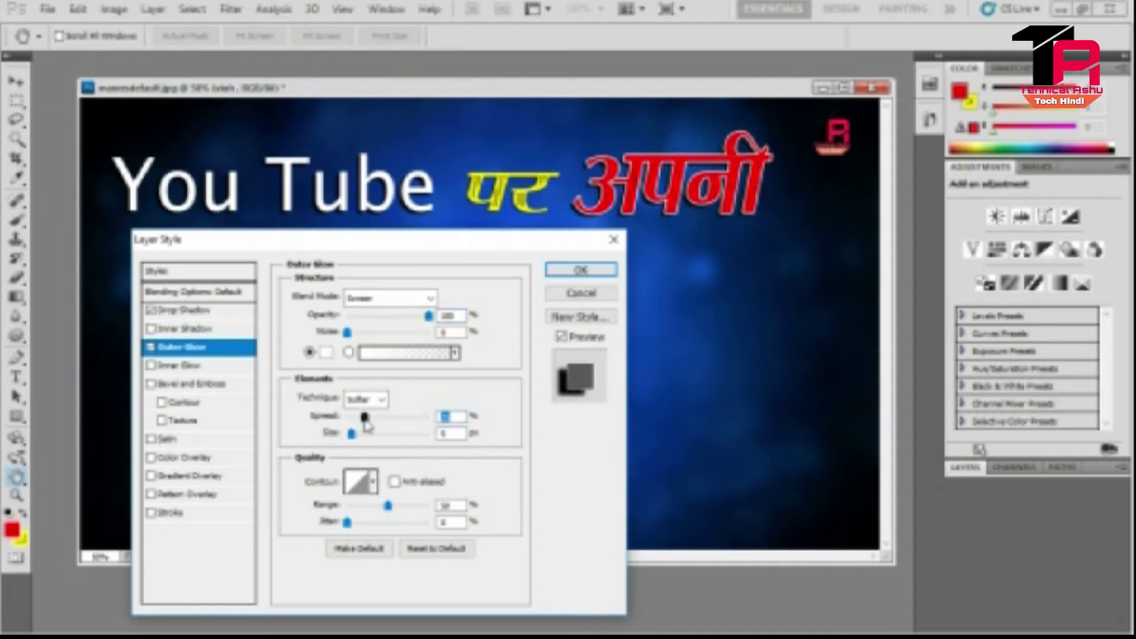
{"action": "left_click", "coordinate": [560, 274]}
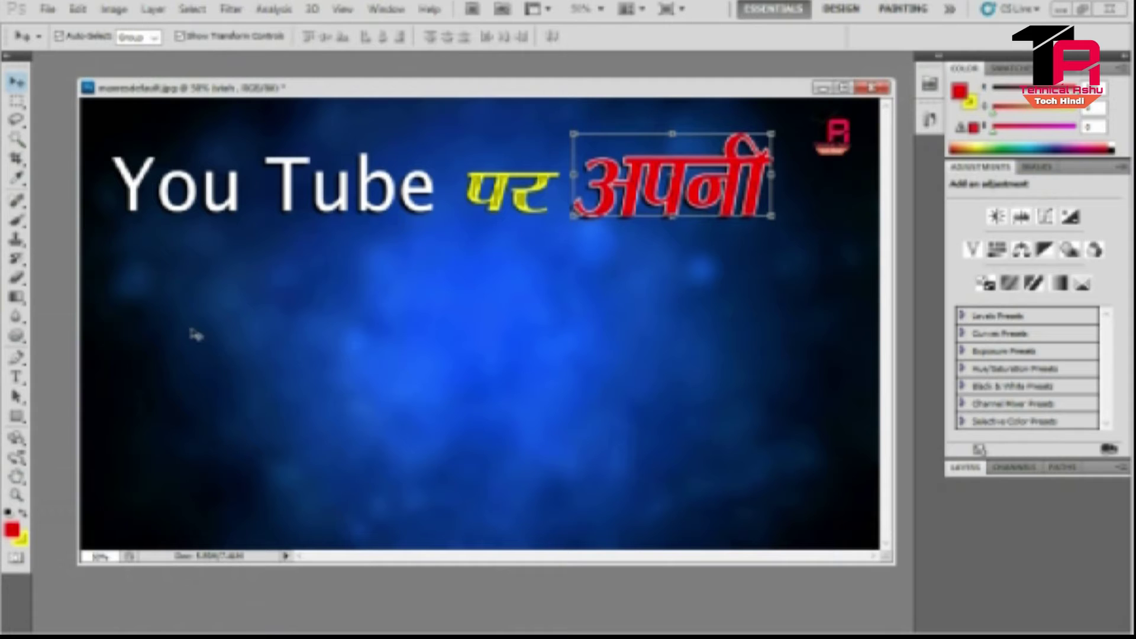
Step: Add the red text "Video" in the Lips-English font on the empty background below "You Tube"
{"action": "left_click", "coordinate": [16, 377]}
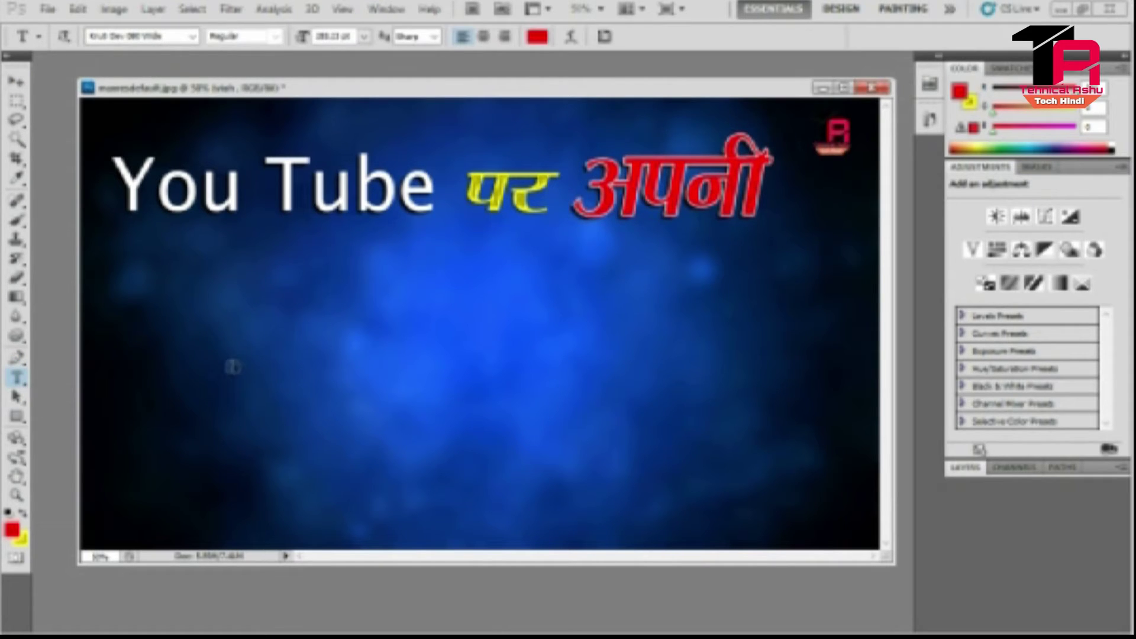
{"action": "left_click", "coordinate": [215, 371]}
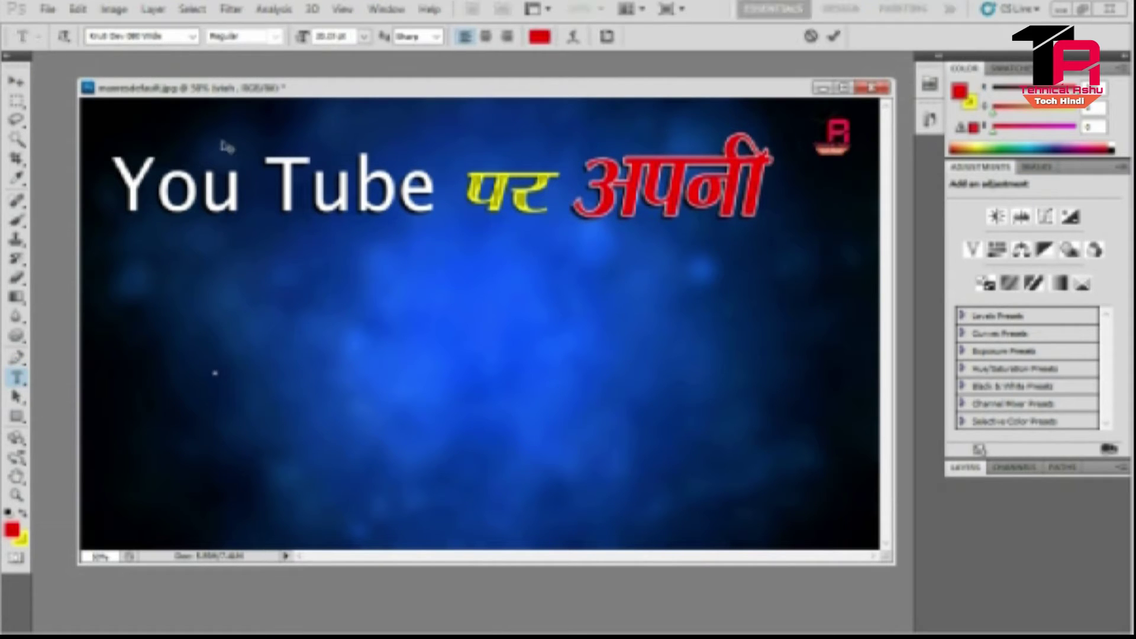
{"action": "left_click", "coordinate": [192, 36]}
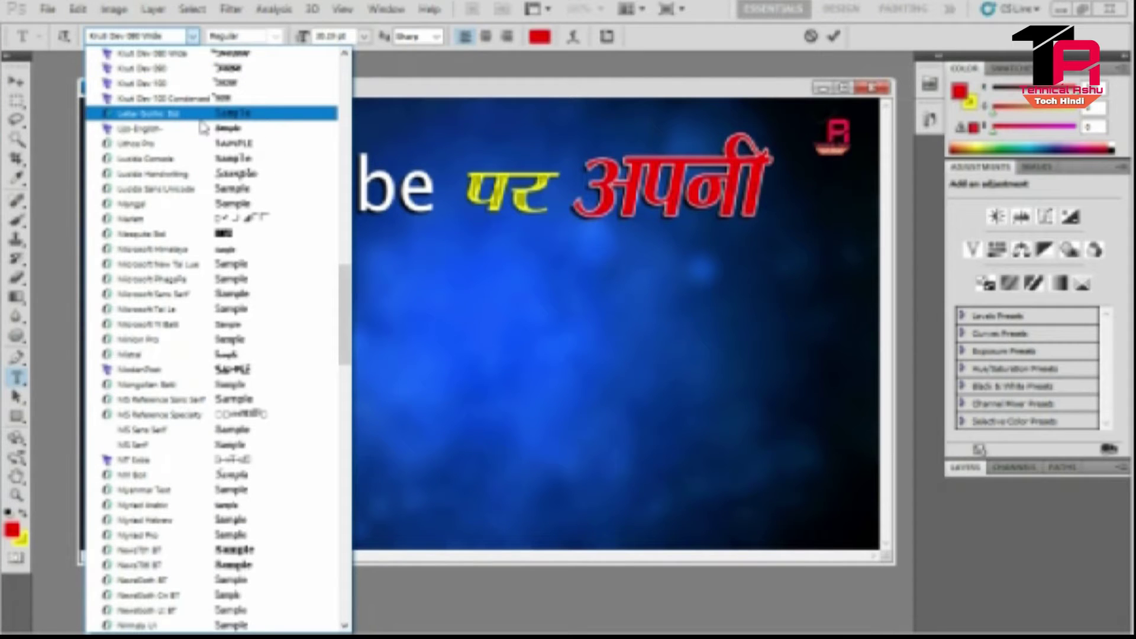
{"action": "left_click", "coordinate": [203, 128]}
{"action": "type", "text": "o"}
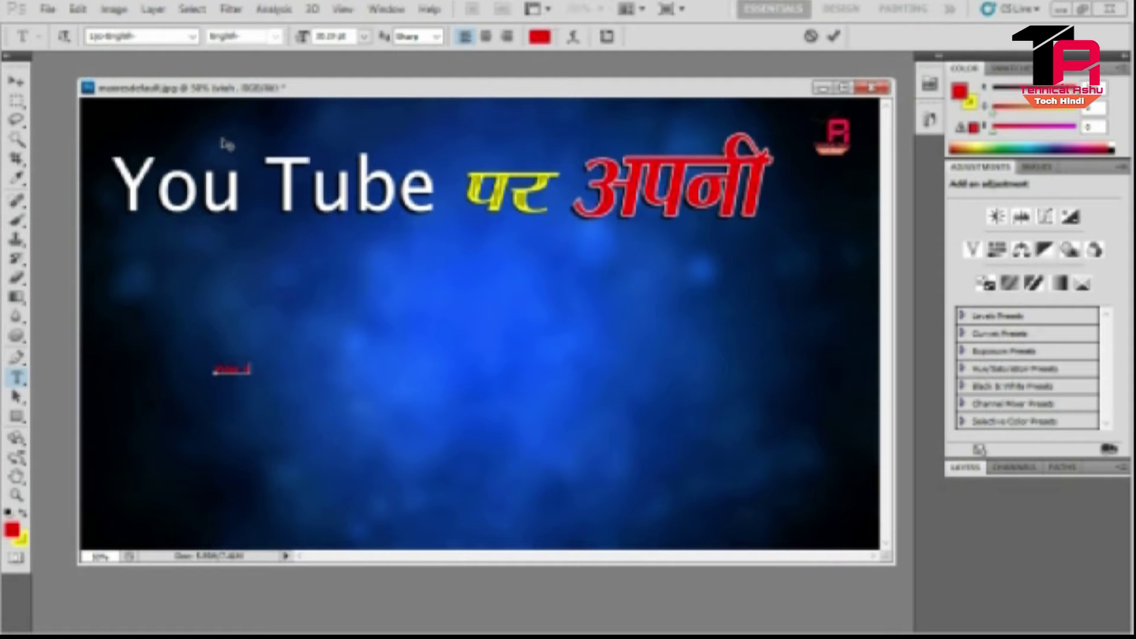
Step: Enlarge the "Video" text, place it beneath "You Tube" and commit the transform
{"action": "left_click", "coordinate": [16, 82]}
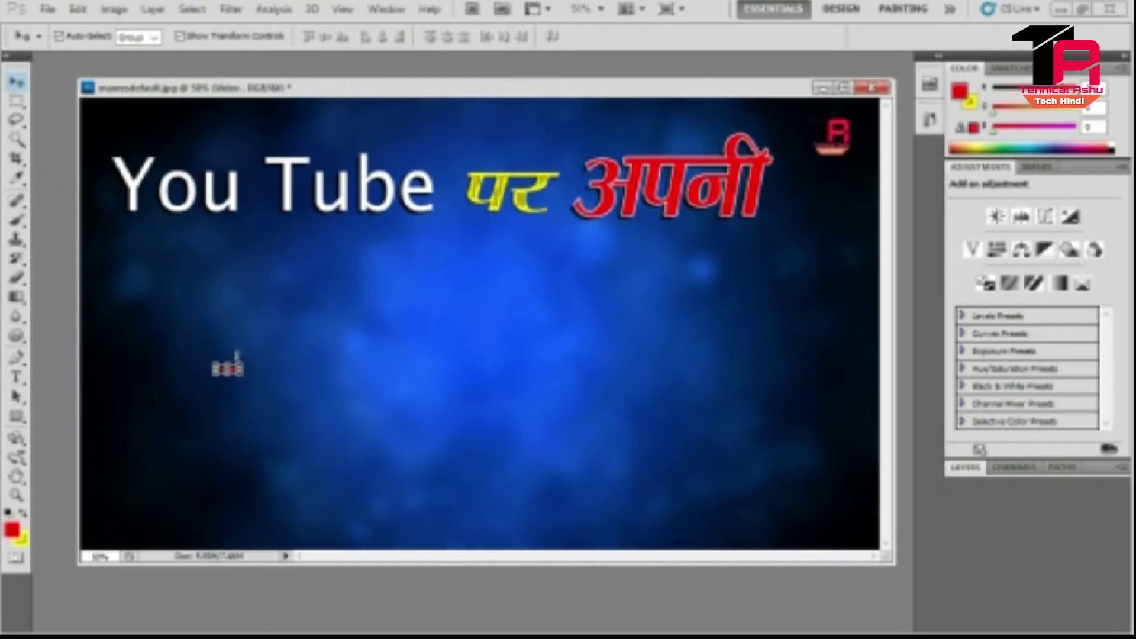
{"action": "key", "text": "ctrl+t"}
{"action": "left_click_drag", "start_coordinate": [243, 359], "coordinate": [373, 304]}
{"action": "left_click_drag", "start_coordinate": [314, 375], "coordinate": [395, 324]}
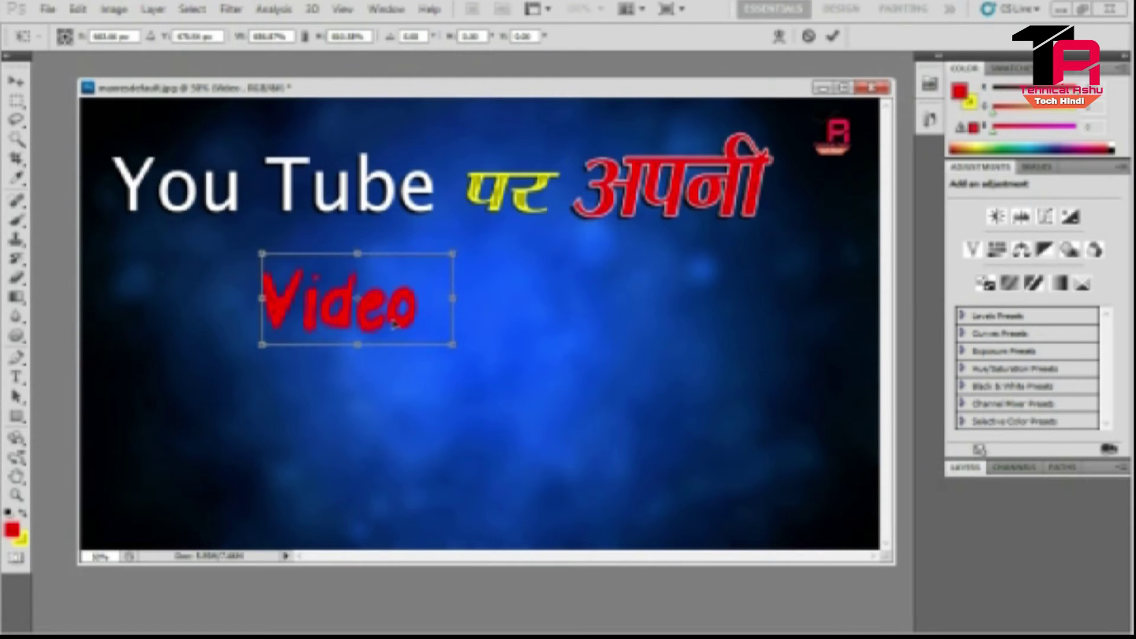
{"action": "left_click", "coordinate": [833, 37]}
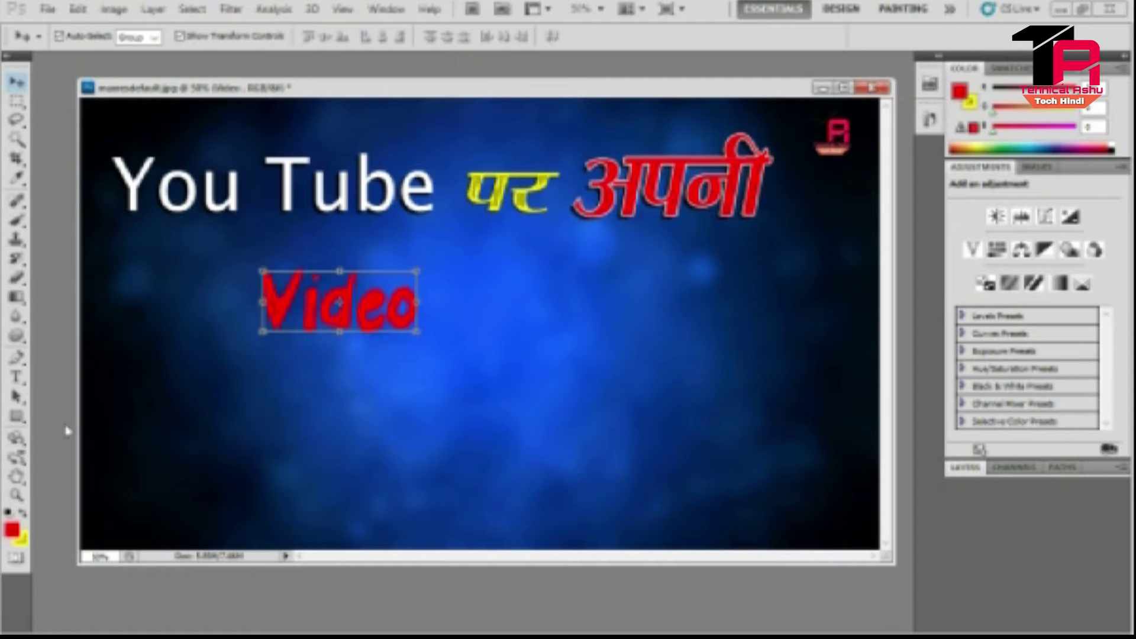
Step: Change the font of the "Video" text to Humnst777 Blk BT
{"action": "left_click", "coordinate": [18, 380]}
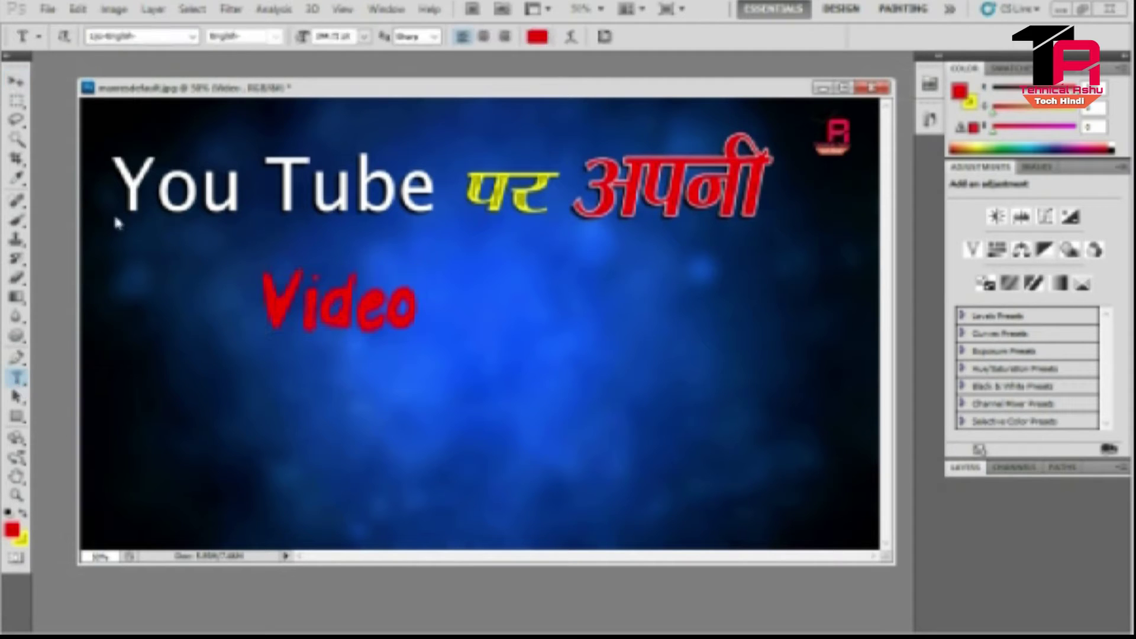
{"action": "left_click", "coordinate": [193, 36]}
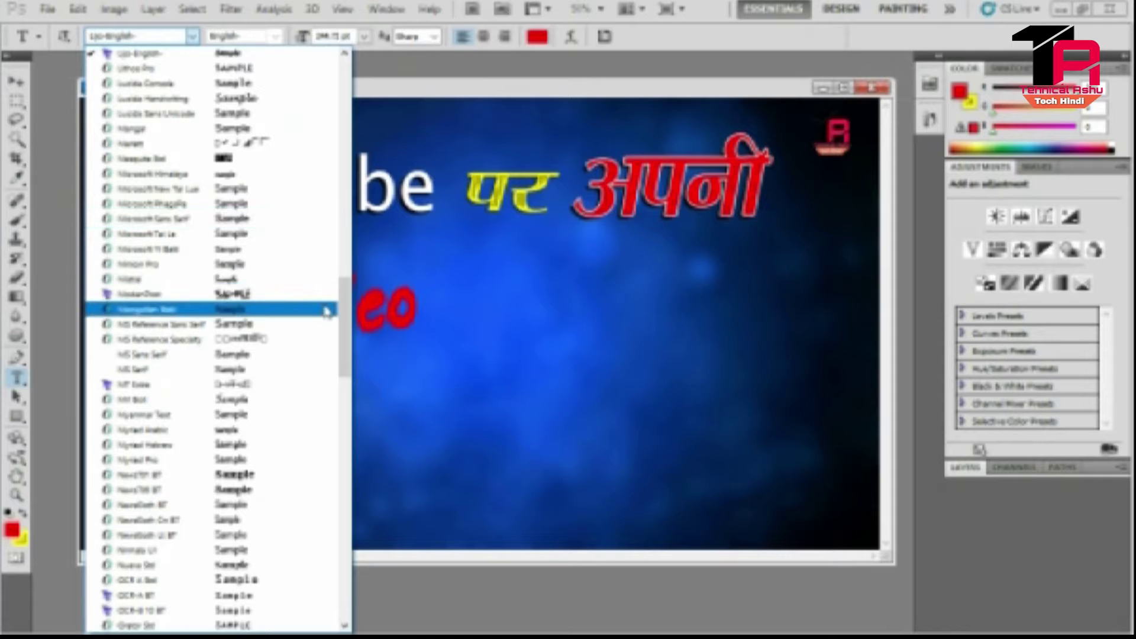
{"action": "left_click", "coordinate": [355, 282]}
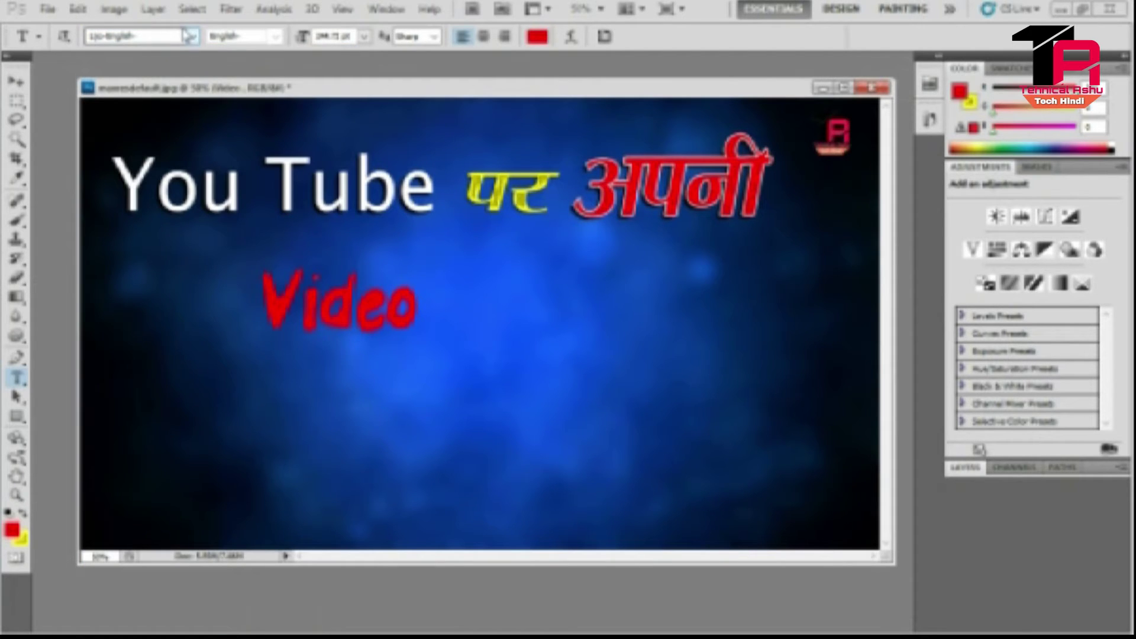
{"action": "left_click", "coordinate": [192, 37]}
{"action": "left_click_drag", "start_coordinate": [353, 308], "coordinate": [347, 229]}
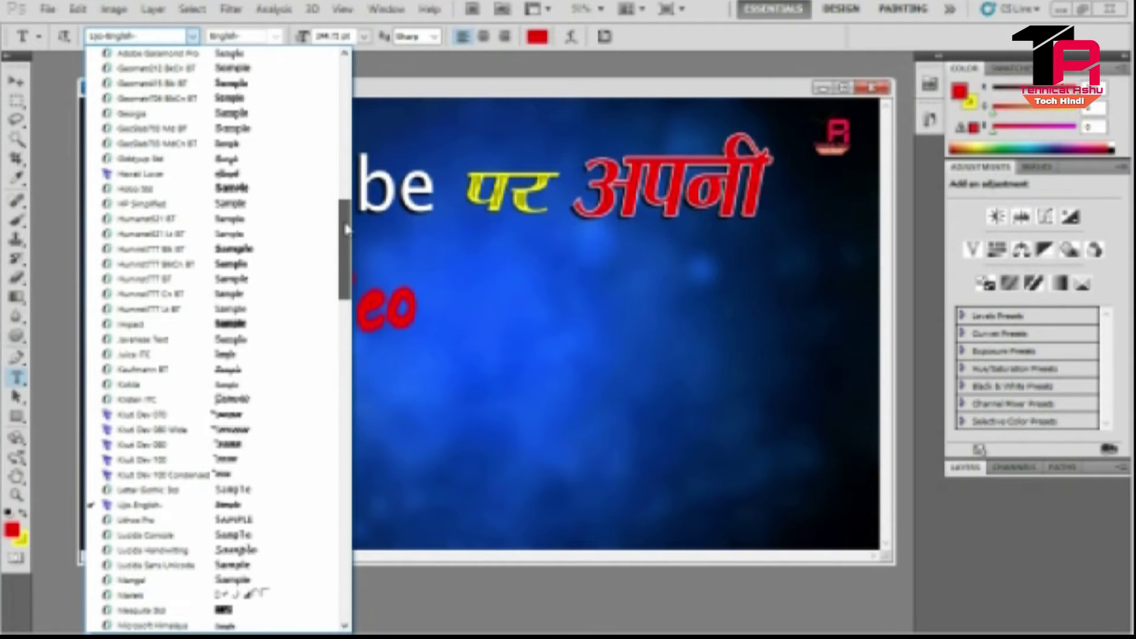
{"action": "left_click", "coordinate": [278, 259]}
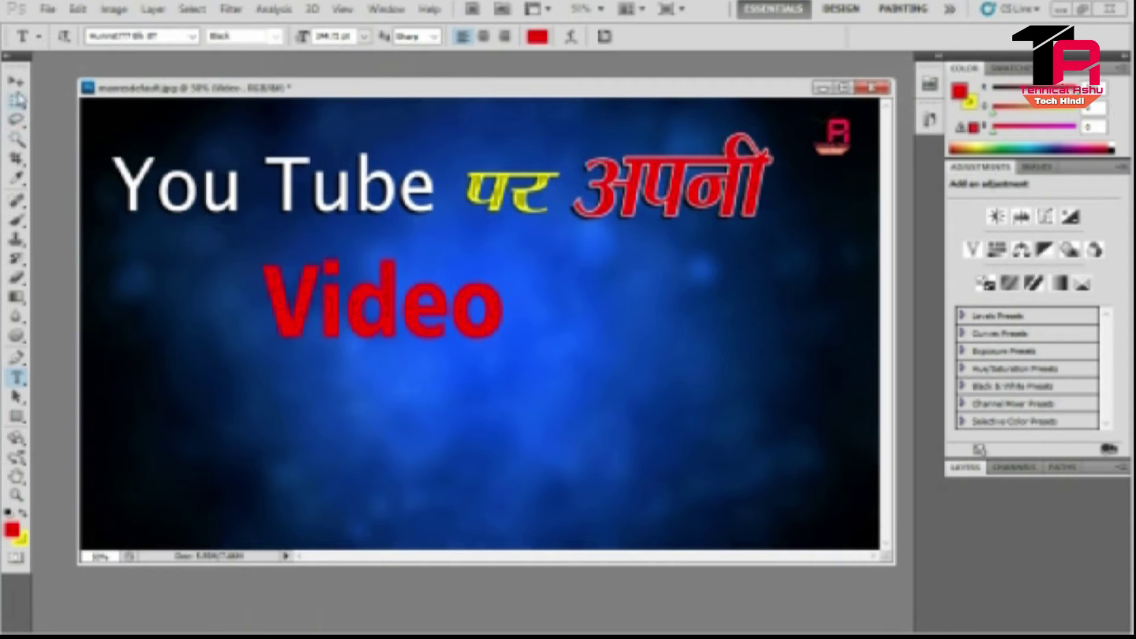
{"action": "left_click", "coordinate": [16, 81]}
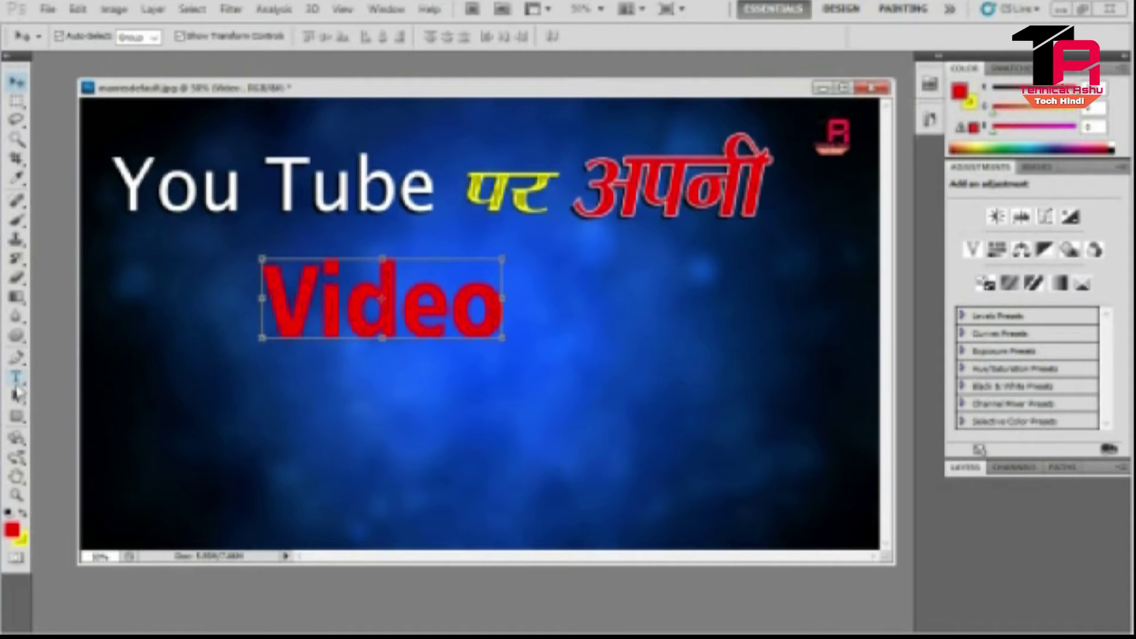
Step: Recolor the "Video" text from the title to bright cyan and commit the text edit
{"action": "left_click", "coordinate": [16, 377]}
{"action": "left_click_drag", "start_coordinate": [267, 320], "coordinate": [530, 320]}
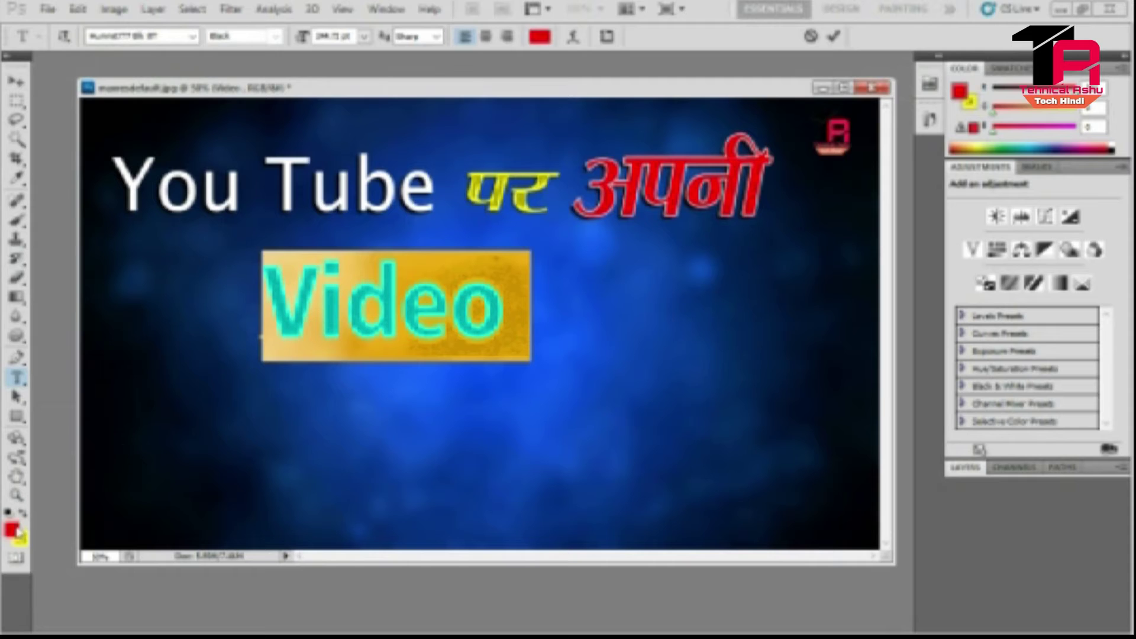
{"action": "left_click", "coordinate": [13, 530]}
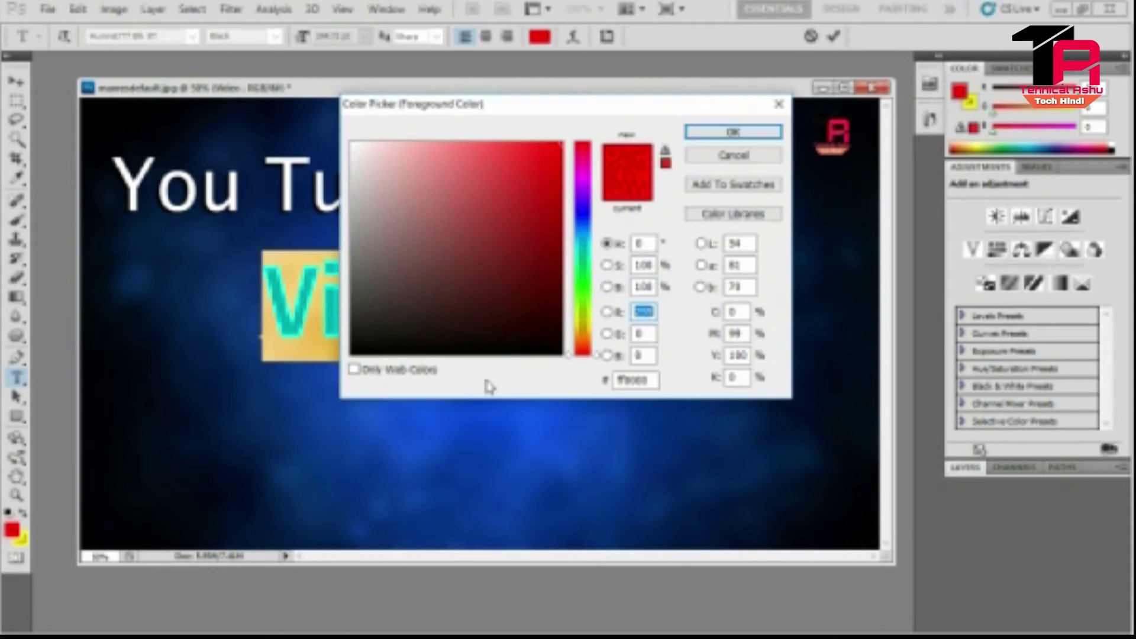
{"action": "left_click", "coordinate": [588, 249]}
{"action": "left_click", "coordinate": [734, 132]}
{"action": "left_click", "coordinate": [836, 37]}
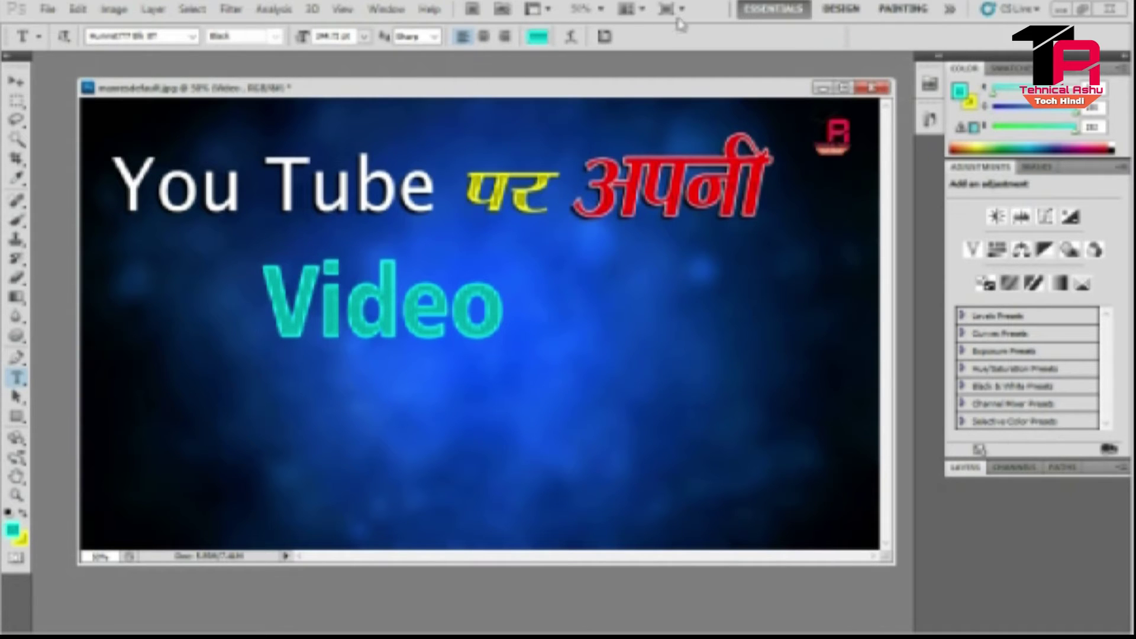
Step: Give the "Video" text a Drop Shadow with 100% opacity and an increased distance
{"action": "left_click", "coordinate": [17, 81]}
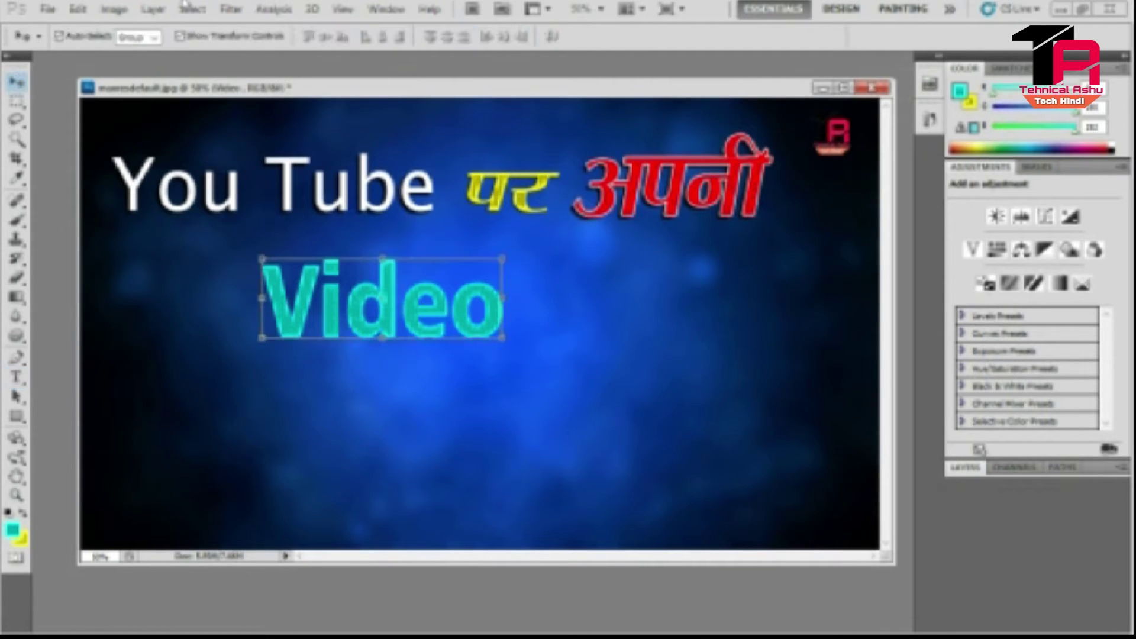
{"action": "left_click", "coordinate": [153, 9]}
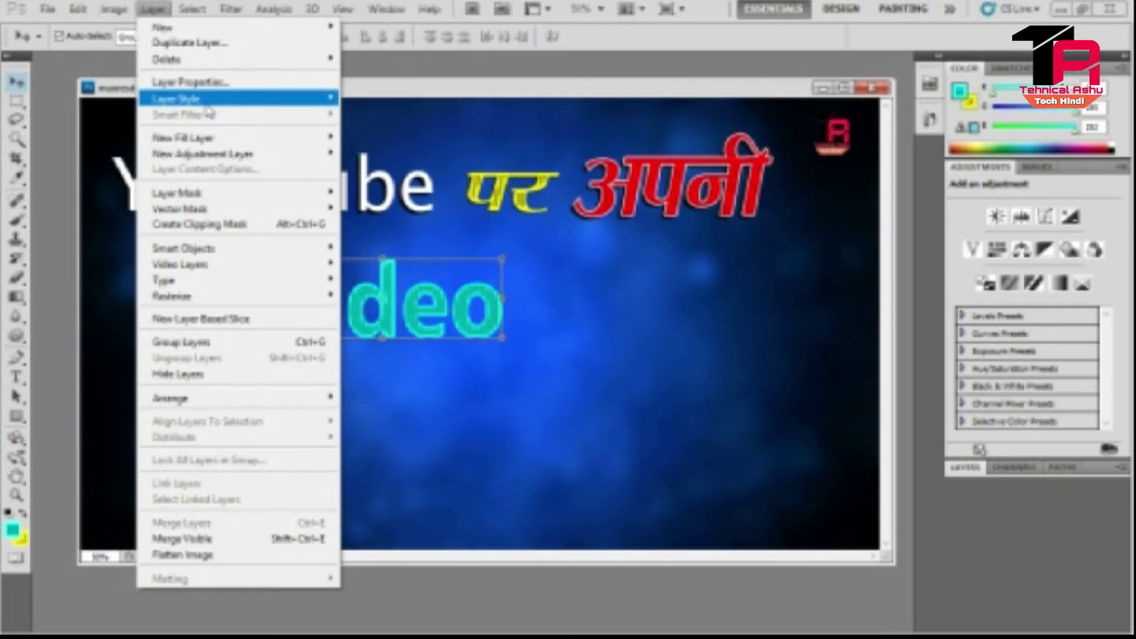
{"action": "mouse_move", "coordinate": [205, 98]}
{"action": "left_click", "coordinate": [366, 122]}
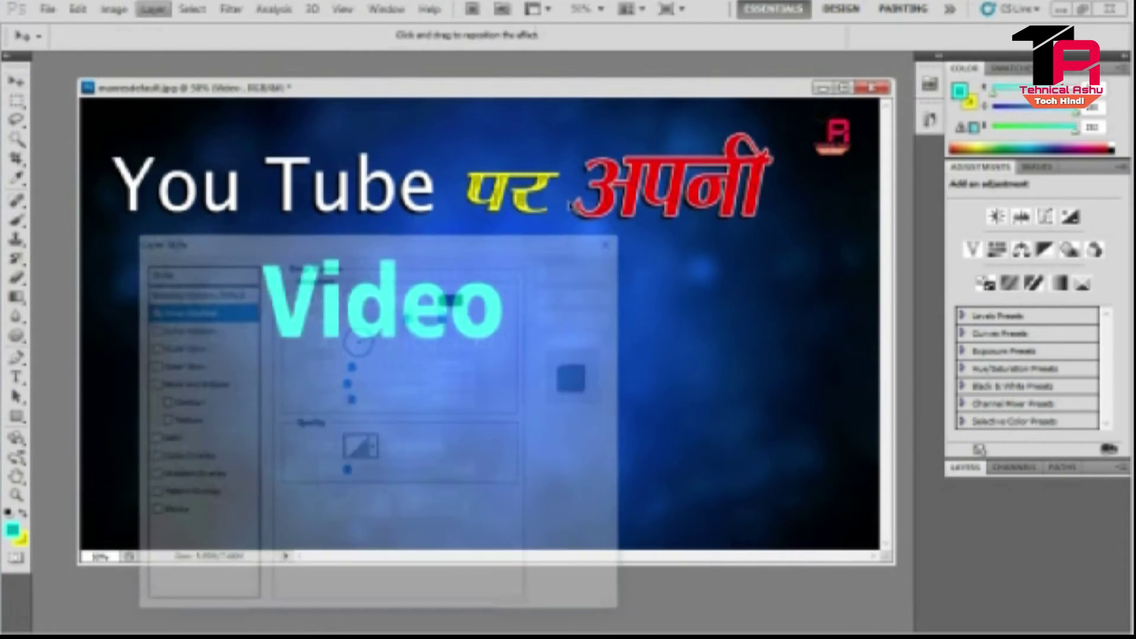
{"action": "left_click_drag", "start_coordinate": [527, 237], "coordinate": [909, 193]}
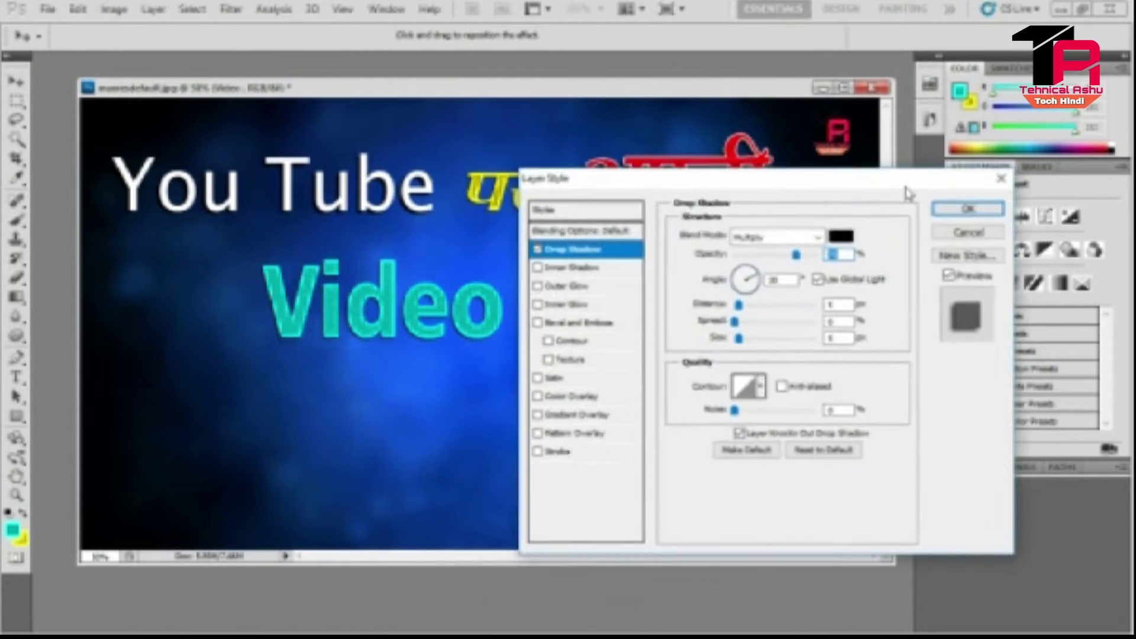
{"action": "left_click_drag", "start_coordinate": [804, 256], "coordinate": [823, 256]}
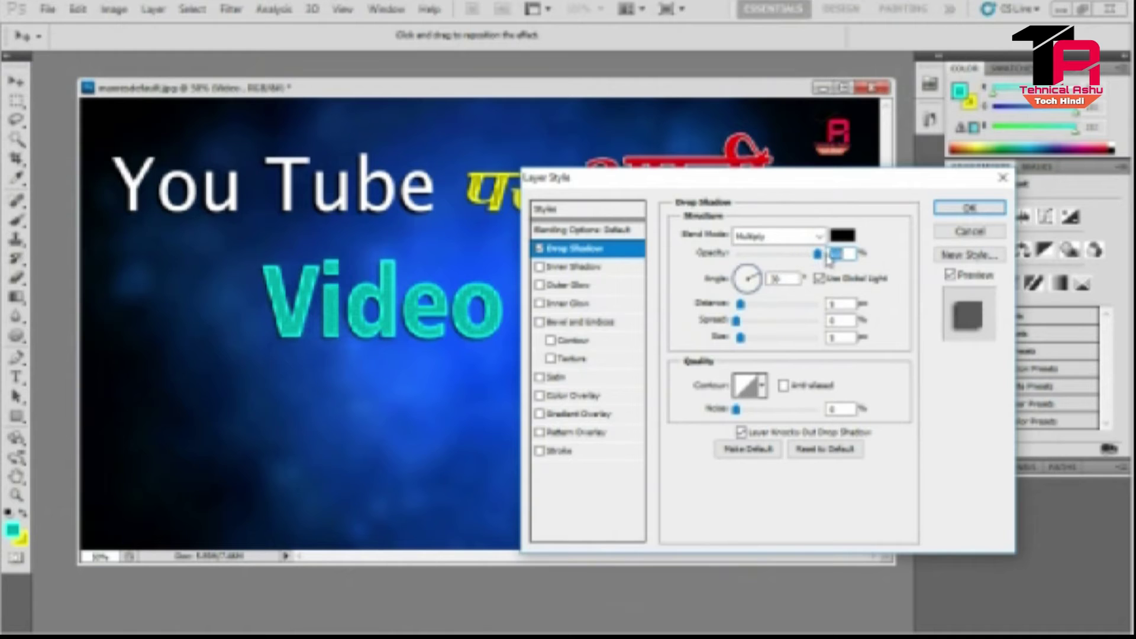
{"action": "mouse_move", "coordinate": [740, 304]}
{"action": "left_mouse_down"}
{"action": "mouse_move", "coordinate": [751, 312]}
{"action": "mouse_move", "coordinate": [736, 325]}
{"action": "left_mouse_up"}
{"action": "left_click", "coordinate": [737, 320]}
Step: Try a white Outer Glow with 100% opacity and increased spread on the "Video" text
{"action": "left_click", "coordinate": [620, 290]}
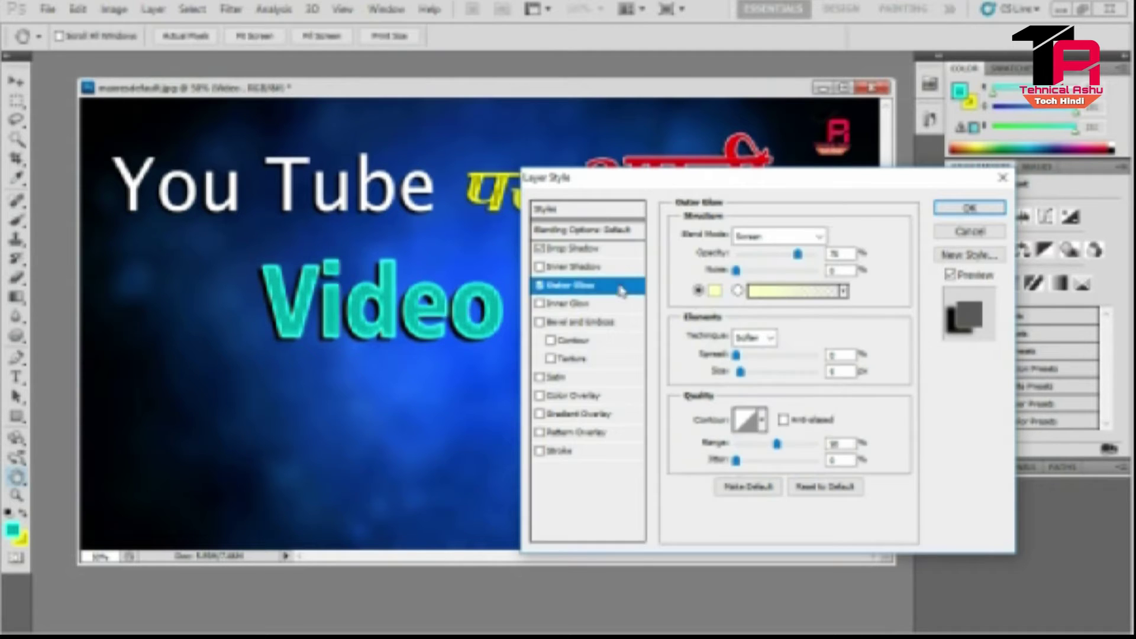
{"action": "left_click", "coordinate": [716, 290]}
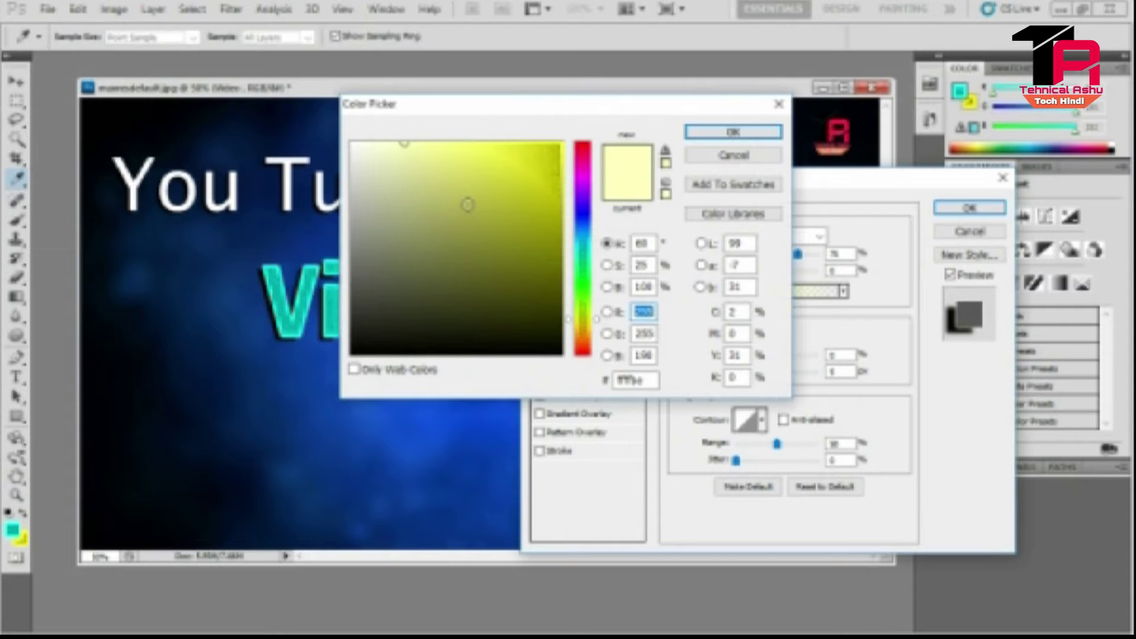
{"action": "left_click", "coordinate": [351, 144]}
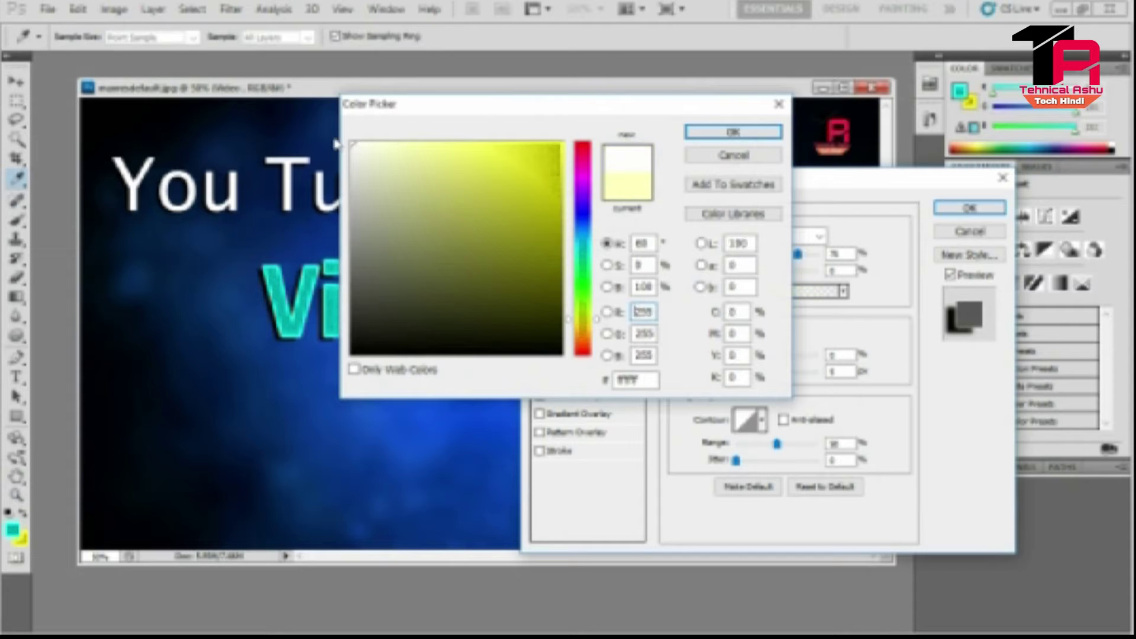
{"action": "left_click", "coordinate": [722, 136]}
{"action": "double_click", "coordinate": [836, 255]}
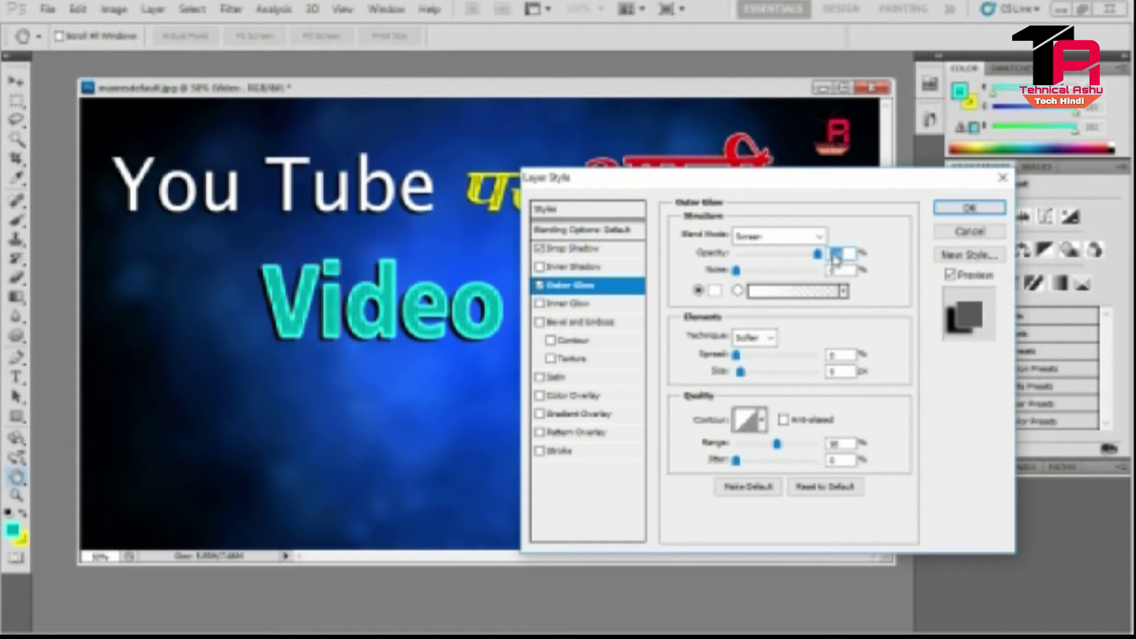
{"action": "left_click_drag", "start_coordinate": [738, 356], "coordinate": [749, 360]}
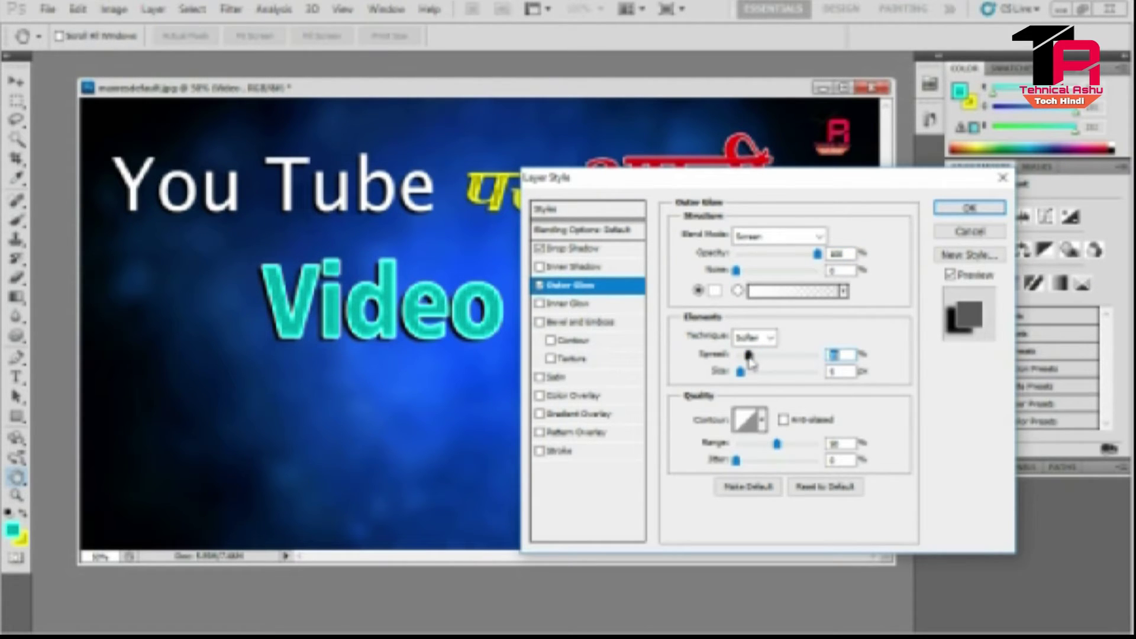
{"action": "left_click", "coordinate": [539, 286]}
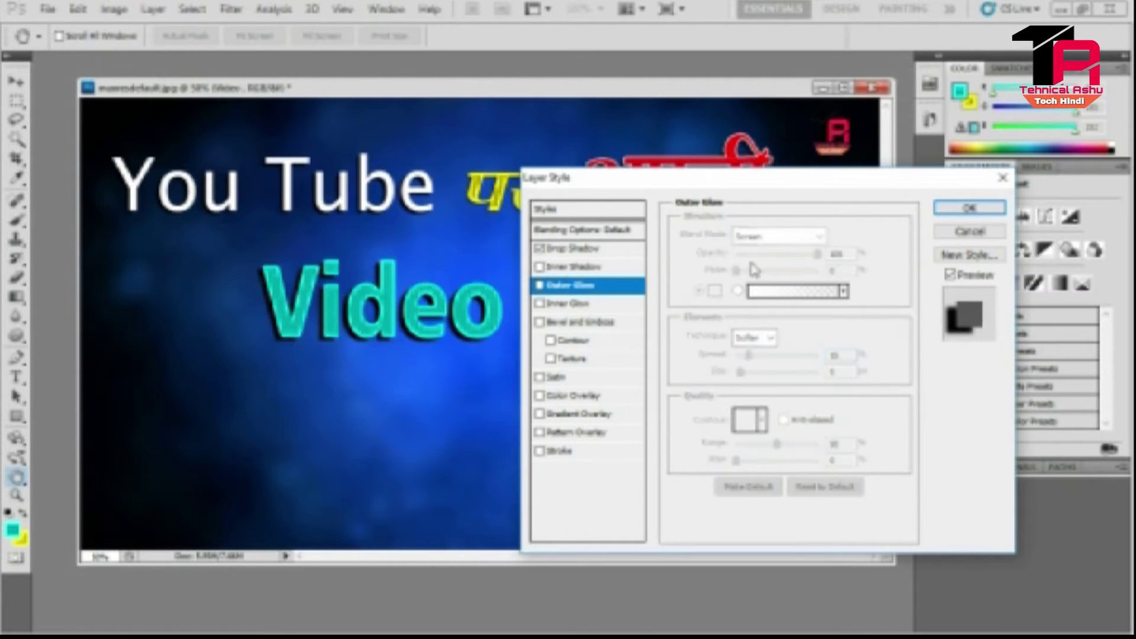
Step: Apply the layer style, stretch the "Video" text slightly wider and place it beneath "You Tube"
{"action": "left_click", "coordinate": [954, 211]}
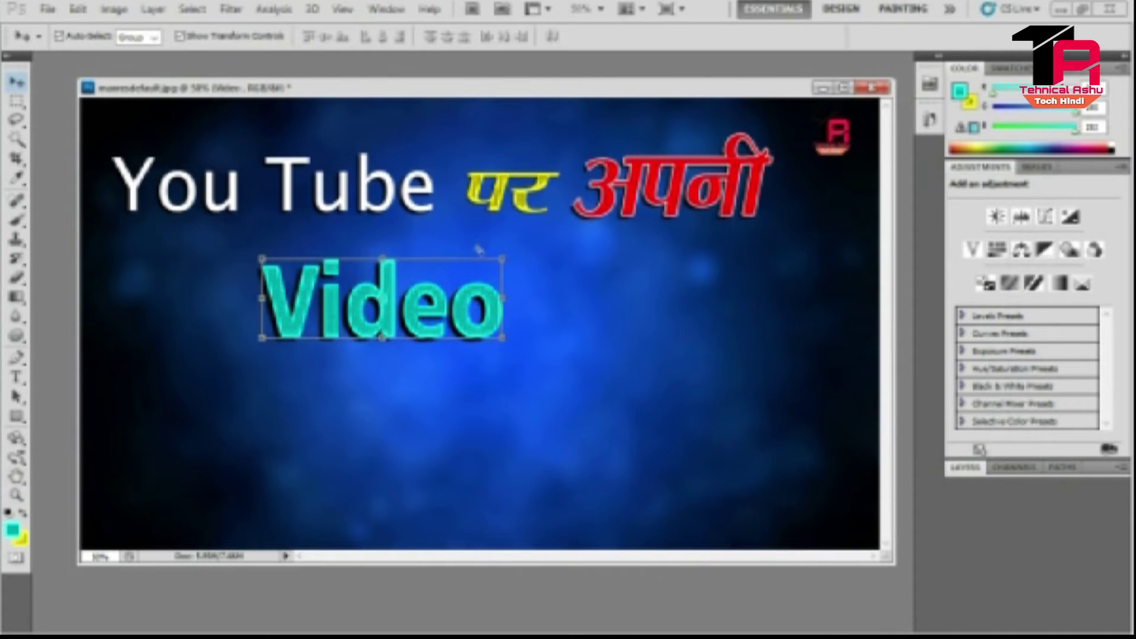
{"action": "left_click_drag", "start_coordinate": [467, 308], "coordinate": [424, 302]}
{"action": "key", "text": "ctrl+t"}
{"action": "left_click_drag", "start_coordinate": [215, 293], "coordinate": [186, 300]}
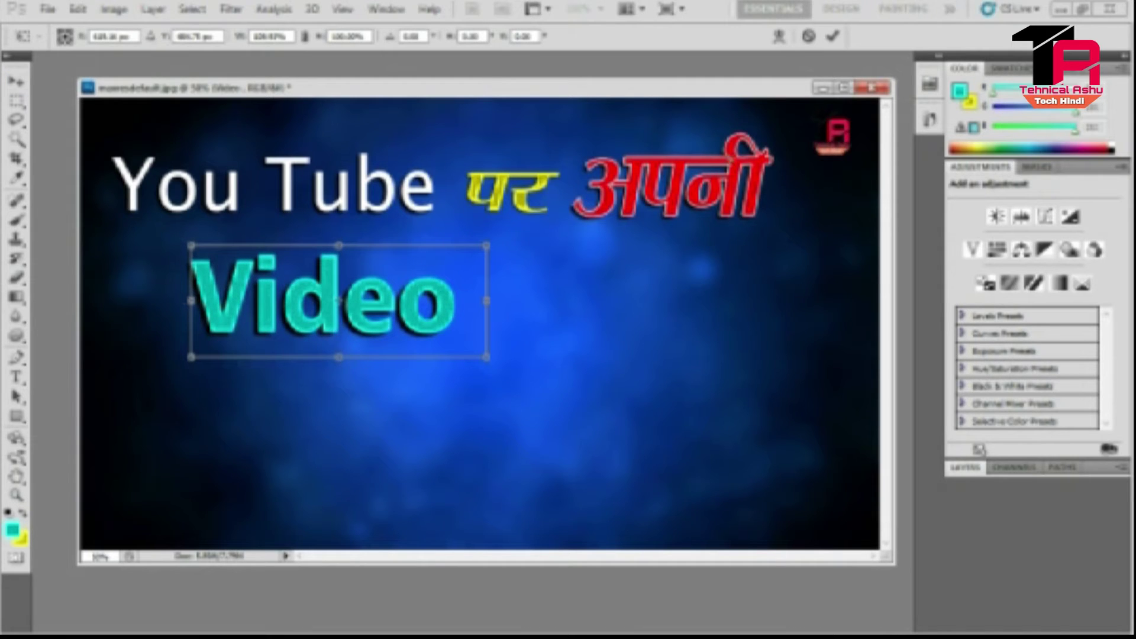
{"action": "left_click", "coordinate": [834, 37]}
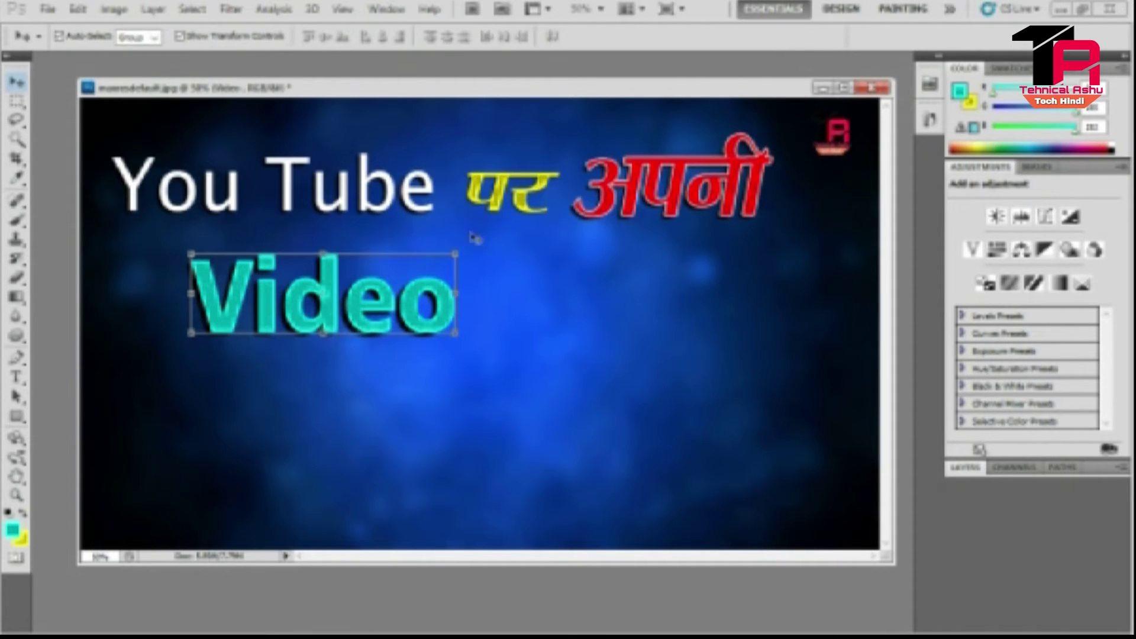
{"action": "left_click_drag", "start_coordinate": [396, 288], "coordinate": [433, 289]}
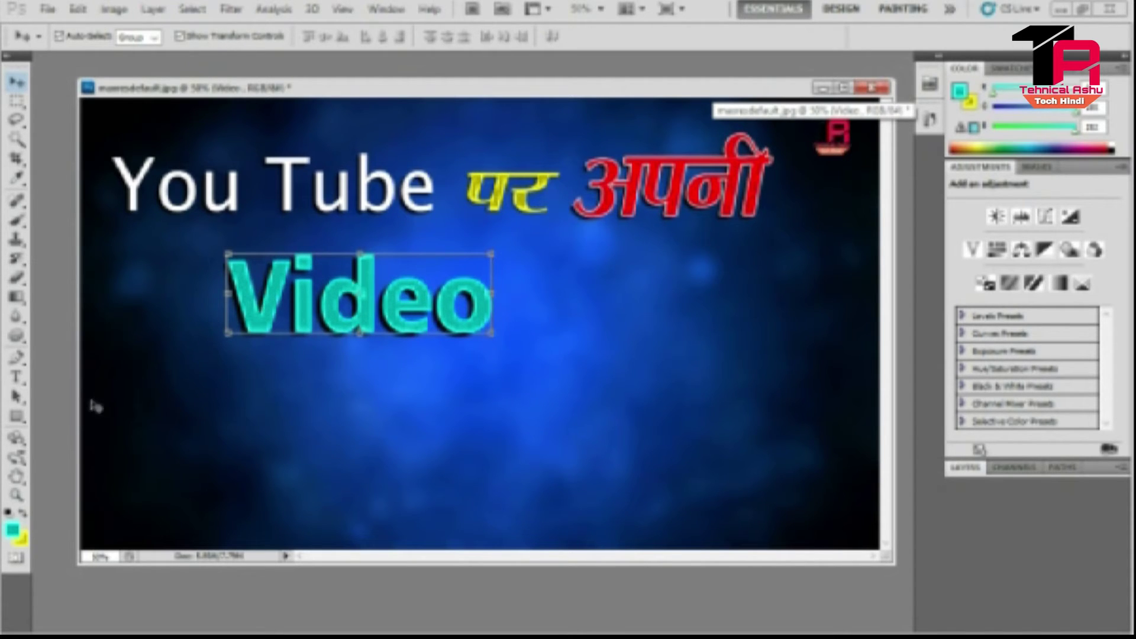
{"action": "left_click", "coordinate": [17, 377]}
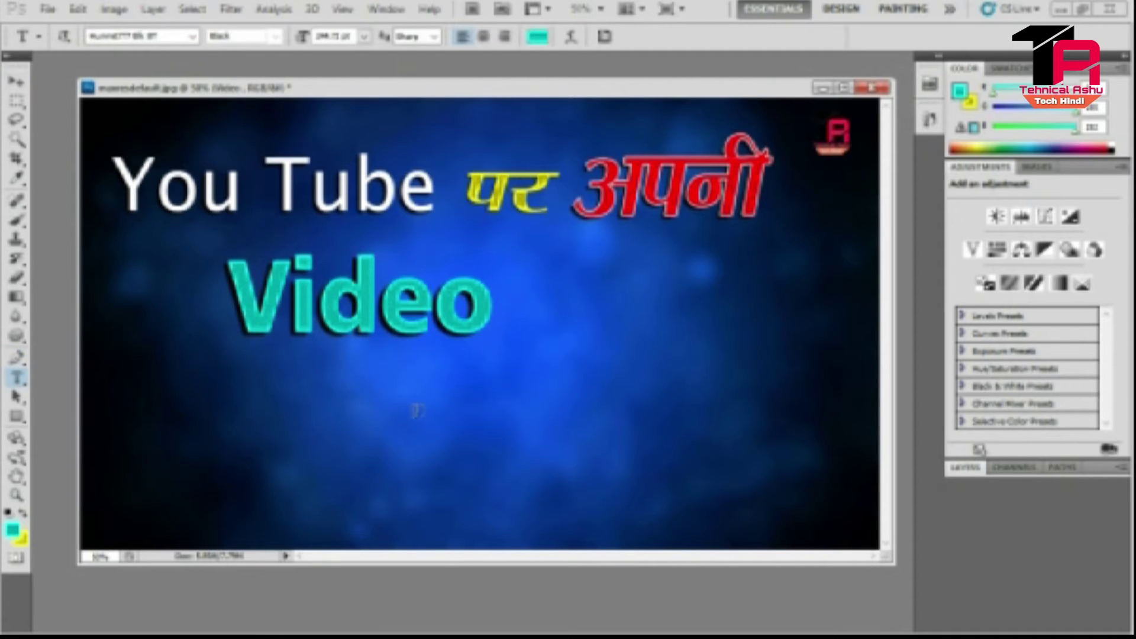
{"action": "left_click", "coordinate": [192, 37]}
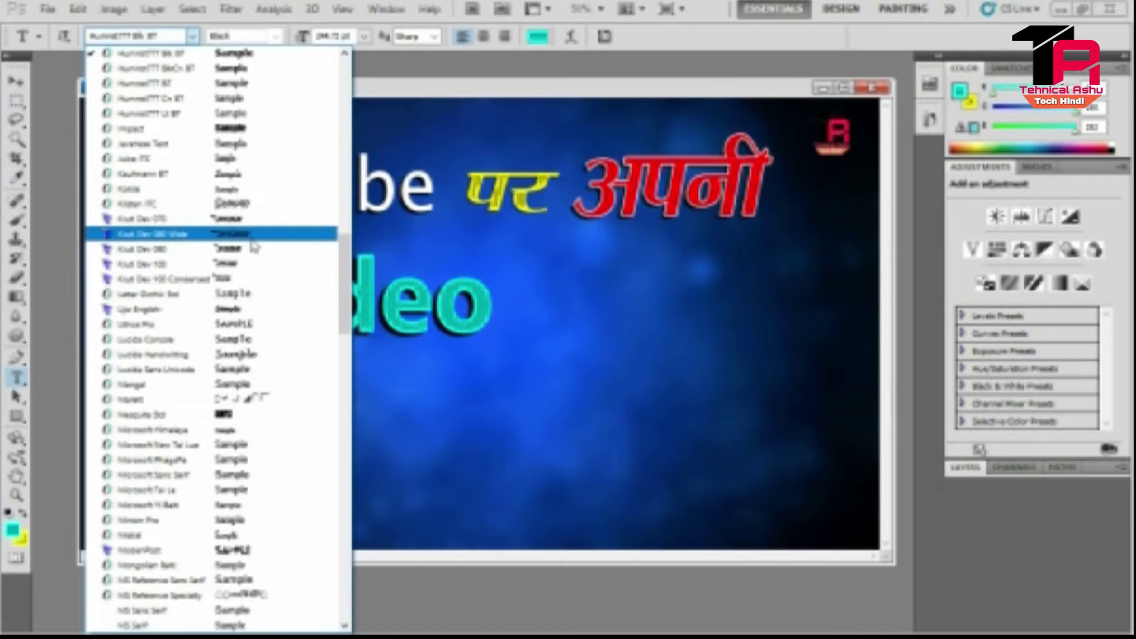
{"action": "left_click", "coordinate": [177, 234]}
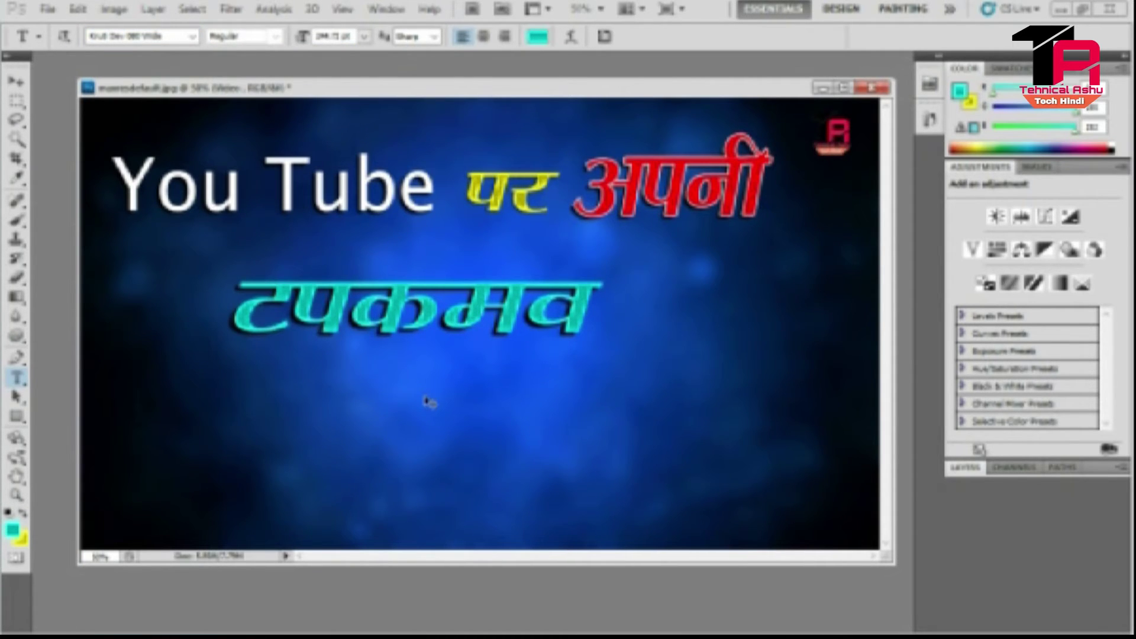
{"action": "key", "text": "ctrl+z"}
Step: Add the cyan text "कैसे" in the Kruti Dev 080 Wide font on the empty background below "Video"
{"action": "left_click", "coordinate": [520, 411]}
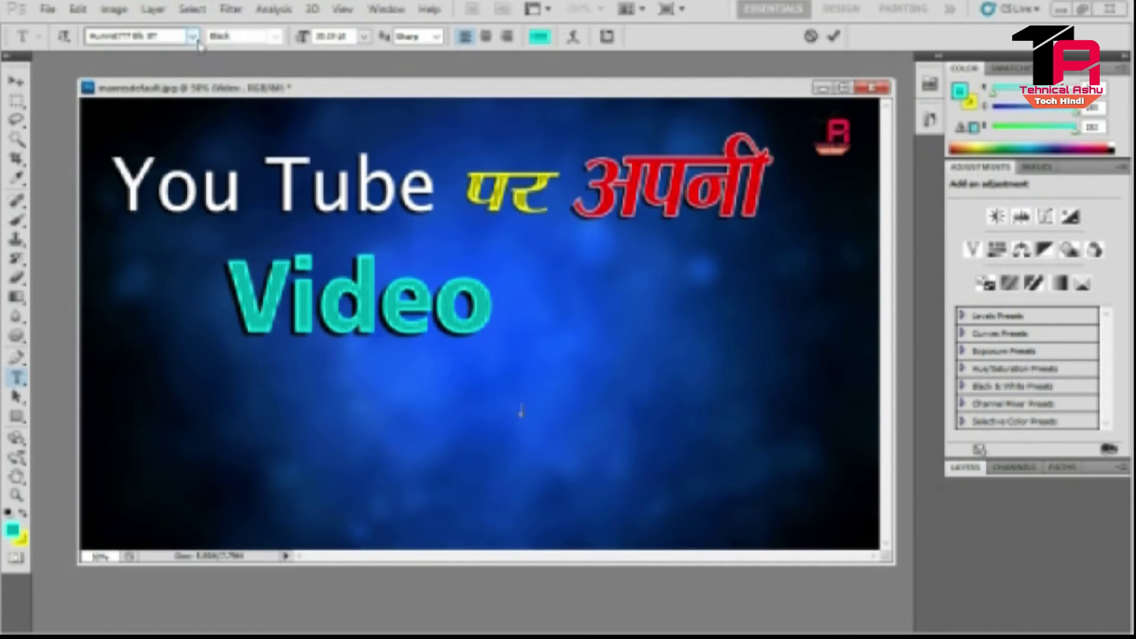
{"action": "left_click", "coordinate": [193, 37]}
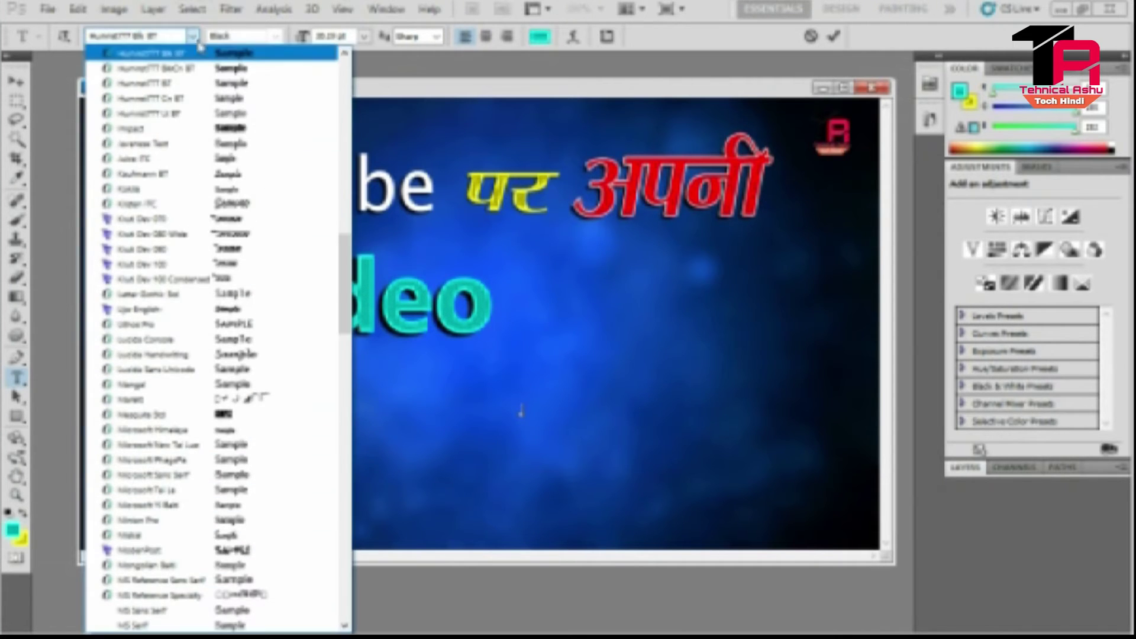
{"action": "left_click", "coordinate": [231, 236]}
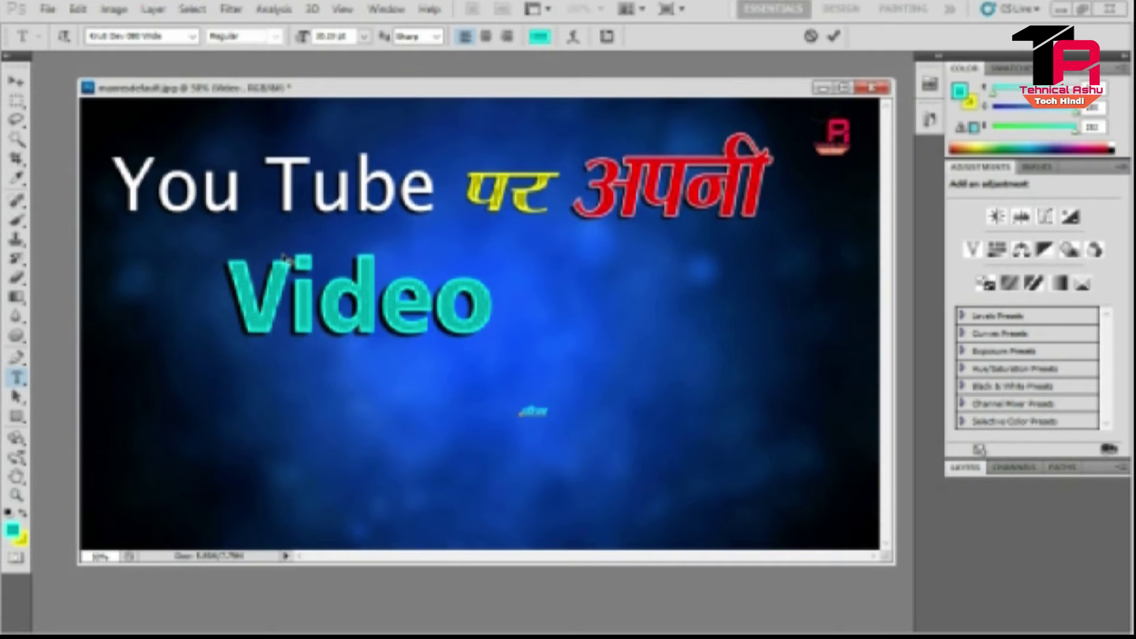
{"action": "left_click", "coordinate": [17, 81]}
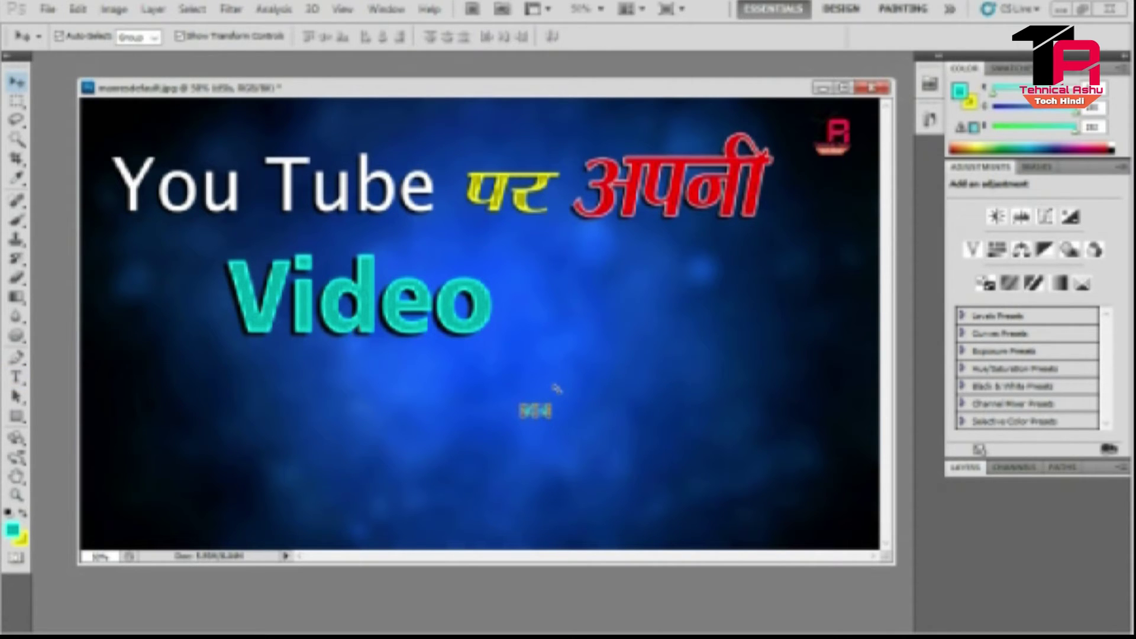
Step: Enlarge the "कैसे" text, place it just after "Video" on the same line and commit the transform
{"action": "key", "text": "ctrl+t"}
{"action": "left_click_drag", "start_coordinate": [595, 332], "coordinate": [633, 320]}
{"action": "left_click_drag", "start_coordinate": [607, 373], "coordinate": [643, 318]}
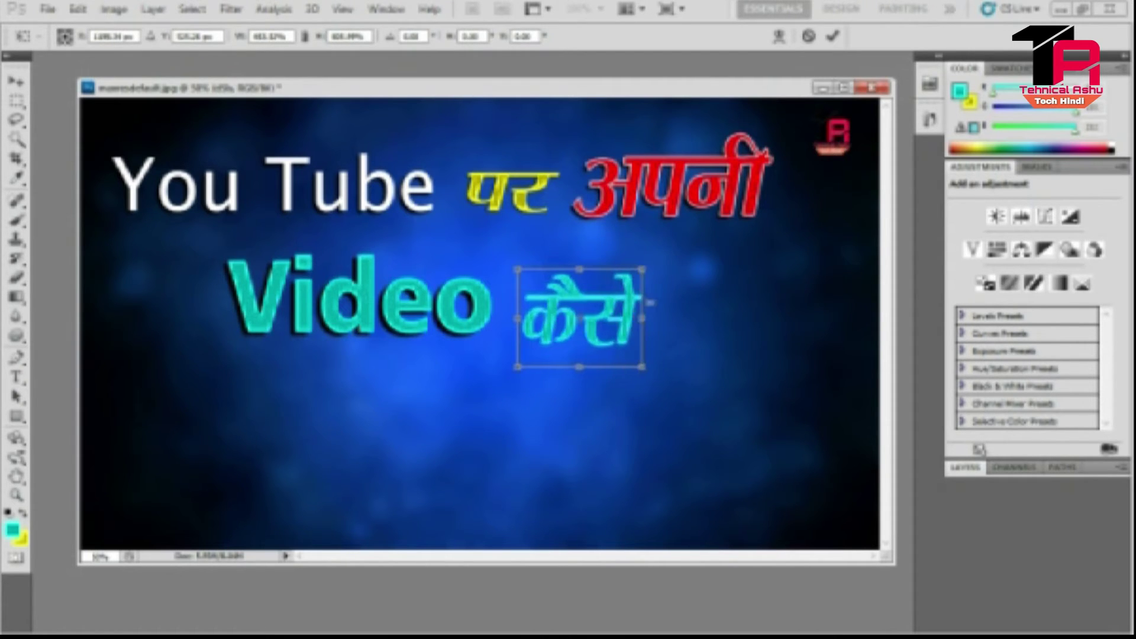
{"action": "left_click", "coordinate": [836, 37]}
{"action": "left_click_drag", "start_coordinate": [624, 315], "coordinate": [620, 315]}
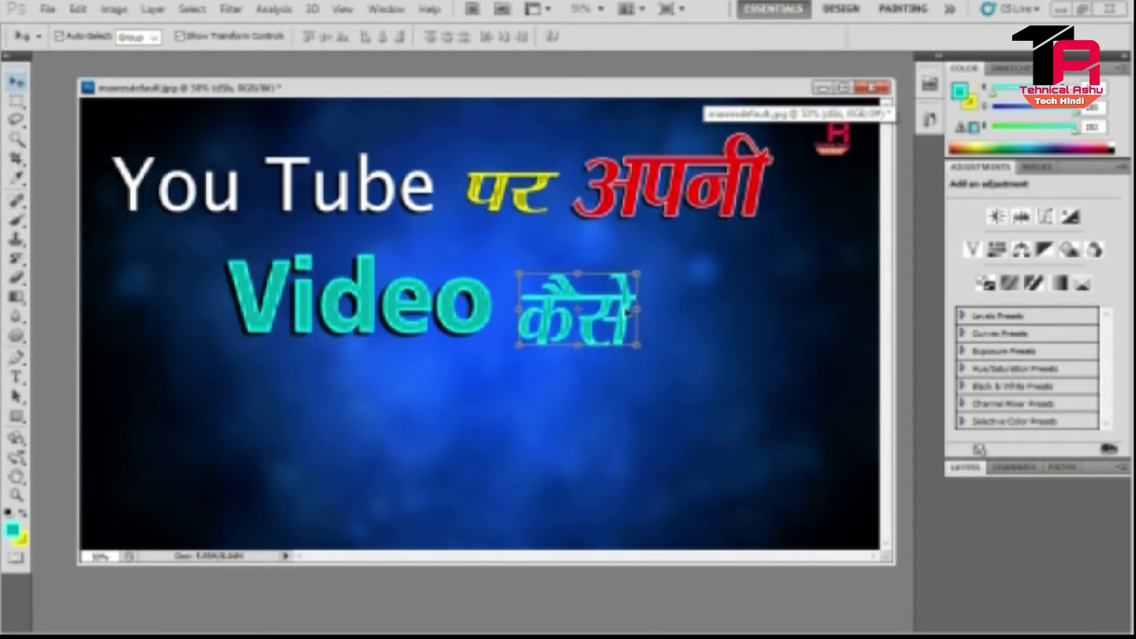
{"action": "left_click", "coordinate": [673, 303]}
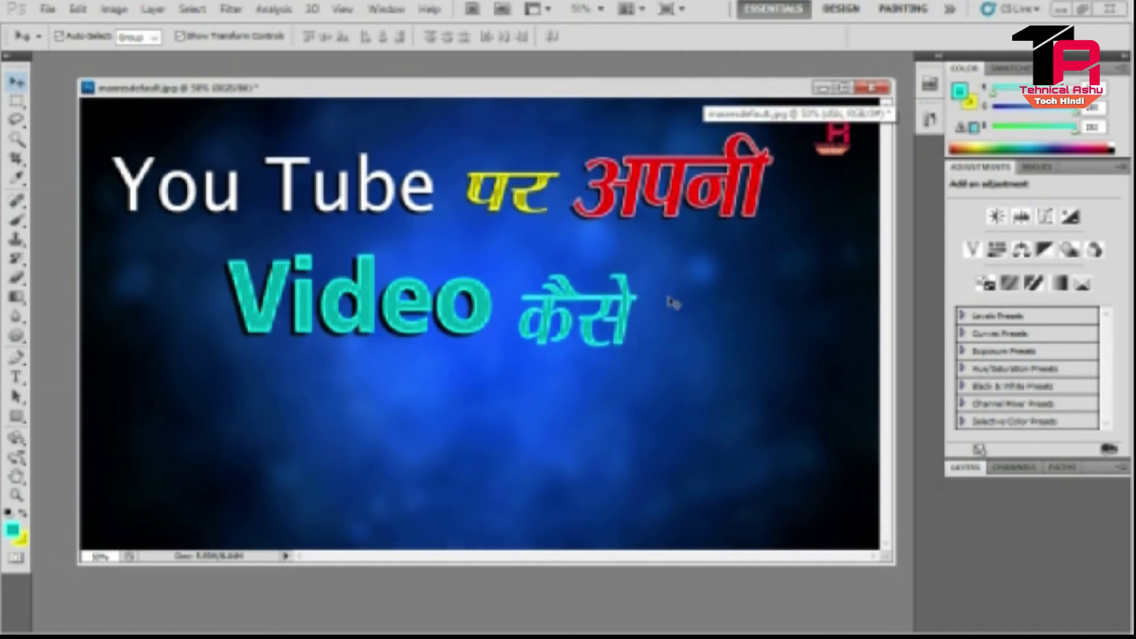
{"action": "left_click", "coordinate": [604, 304]}
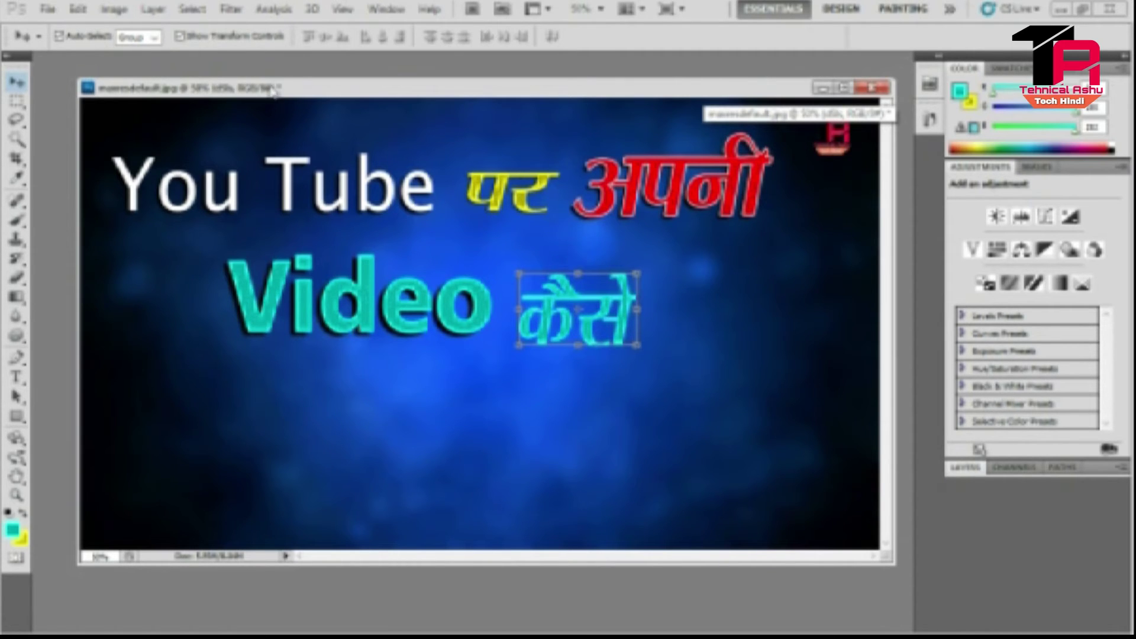
Step: Add a black Multiply Drop Shadow to the "कैसे" text with increased opacity and a larger distance
{"action": "left_click", "coordinate": [153, 8]}
{"action": "mouse_move", "coordinate": [251, 101]}
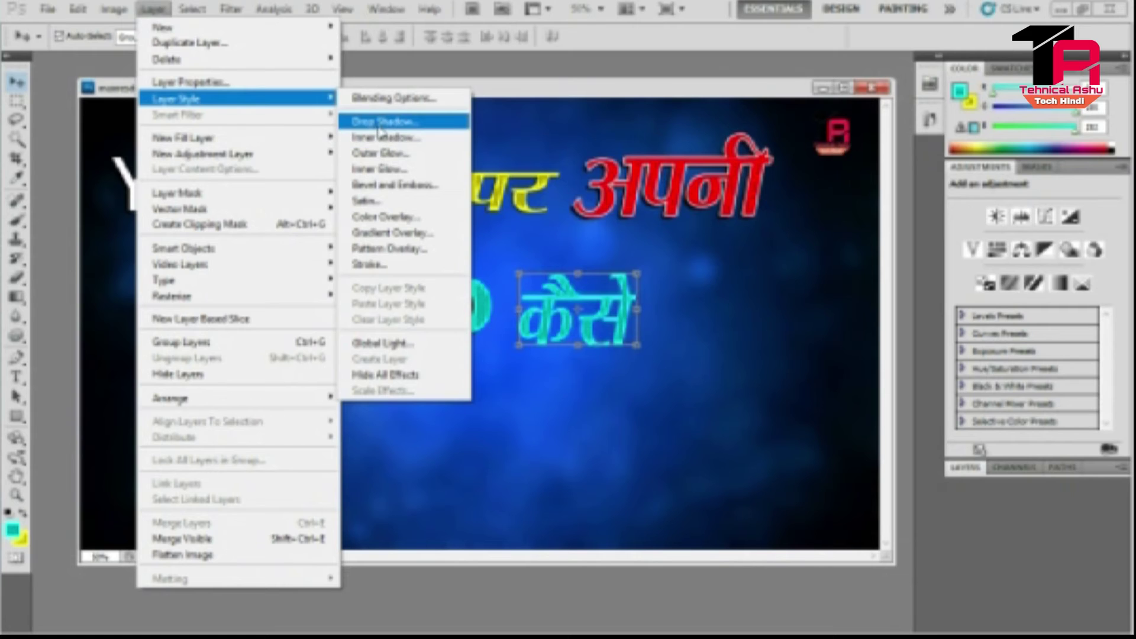
{"action": "left_click", "coordinate": [380, 119]}
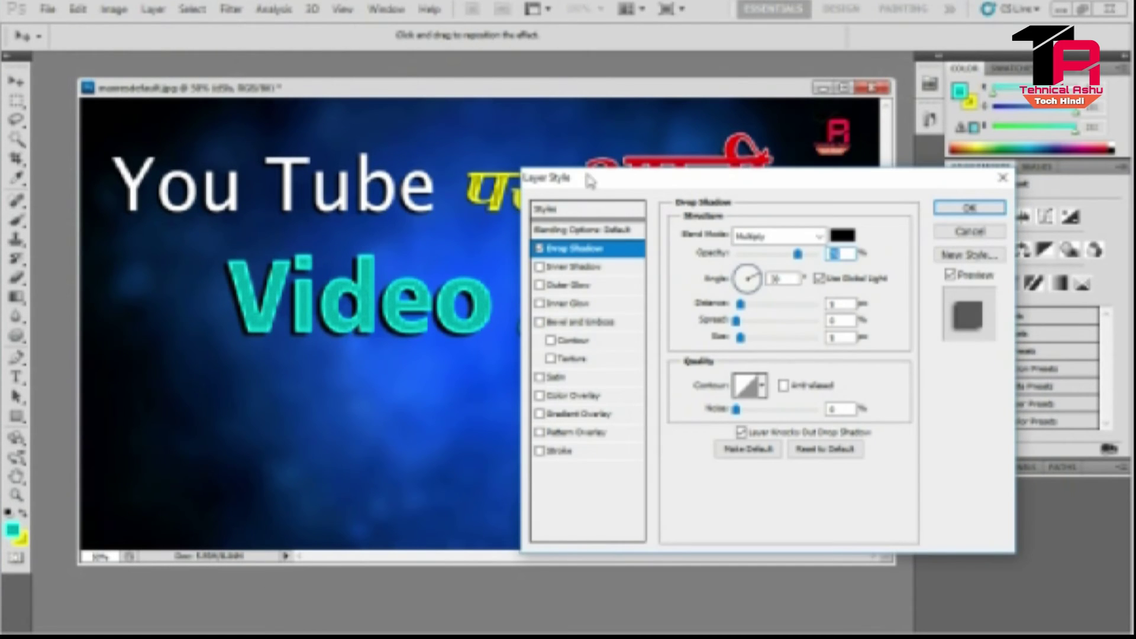
{"action": "left_click_drag", "start_coordinate": [515, 173], "coordinate": [103, 188]}
{"action": "left_click_drag", "start_coordinate": [315, 265], "coordinate": [320, 265]}
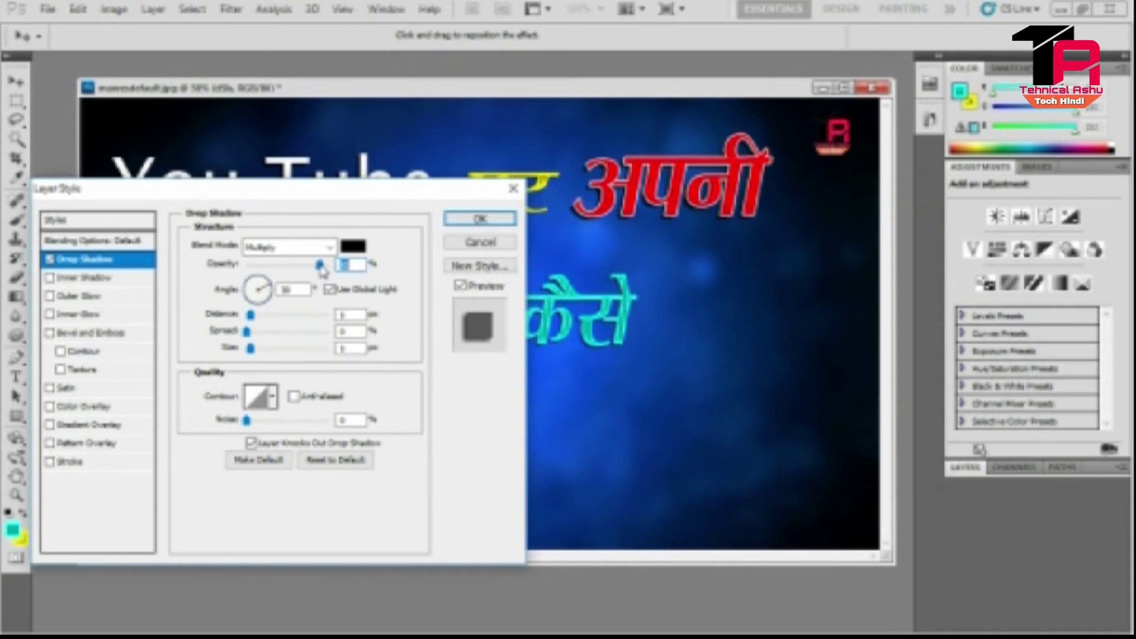
{"action": "left_click_drag", "start_coordinate": [253, 319], "coordinate": [259, 320]}
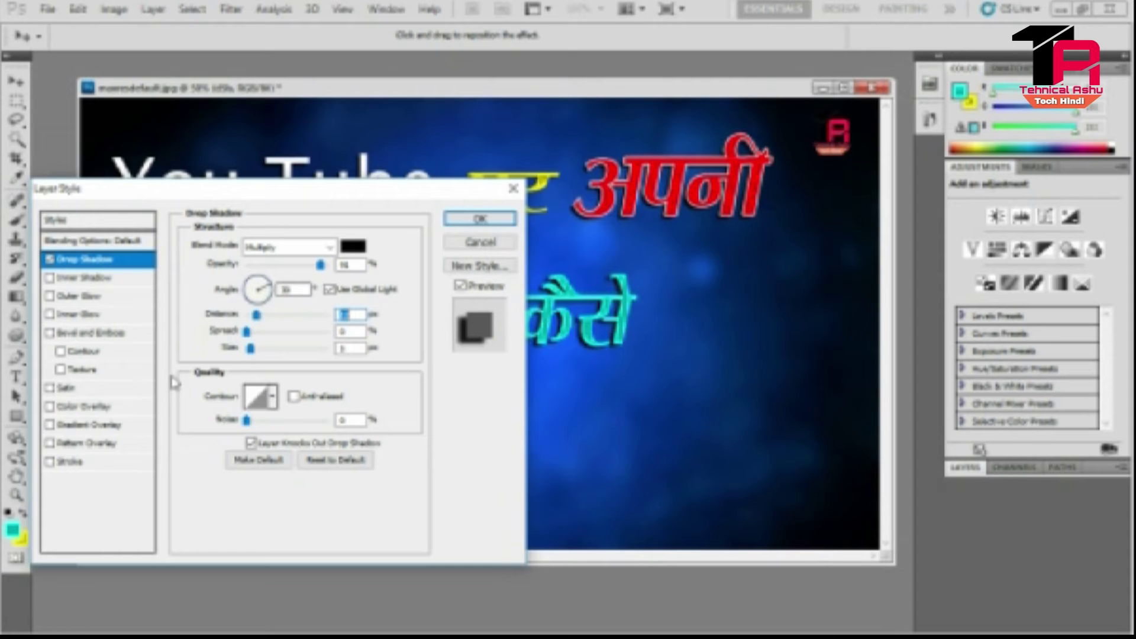
Step: Add a Gradient Overlay to the "कैसे" text using the orange, yellow, orange preset
{"action": "left_click", "coordinate": [113, 426]}
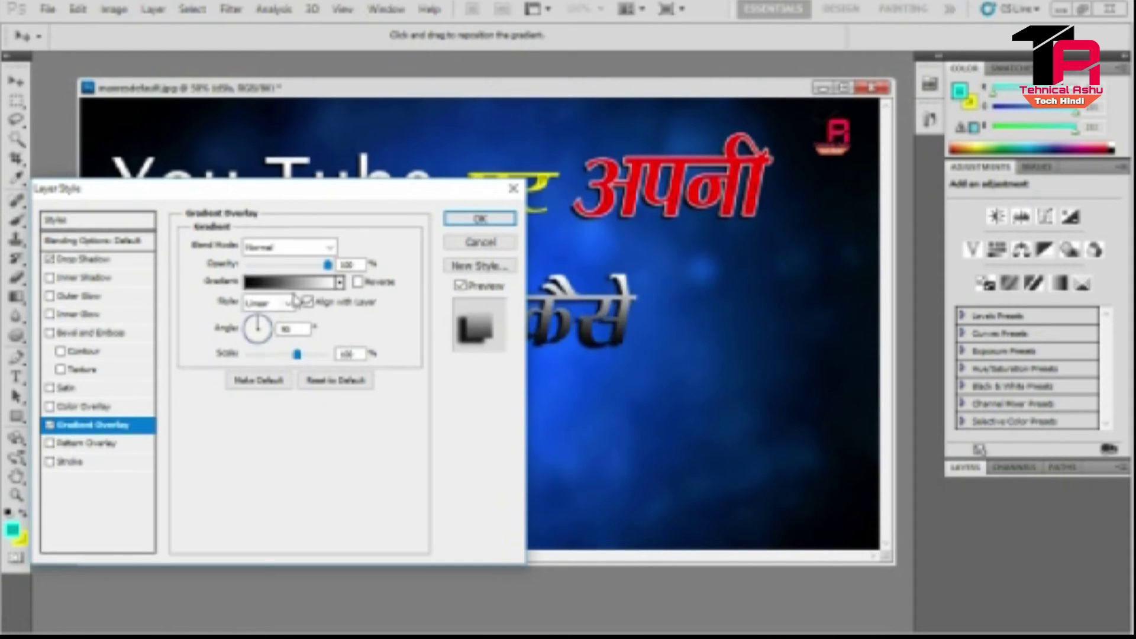
{"action": "left_click", "coordinate": [341, 282]}
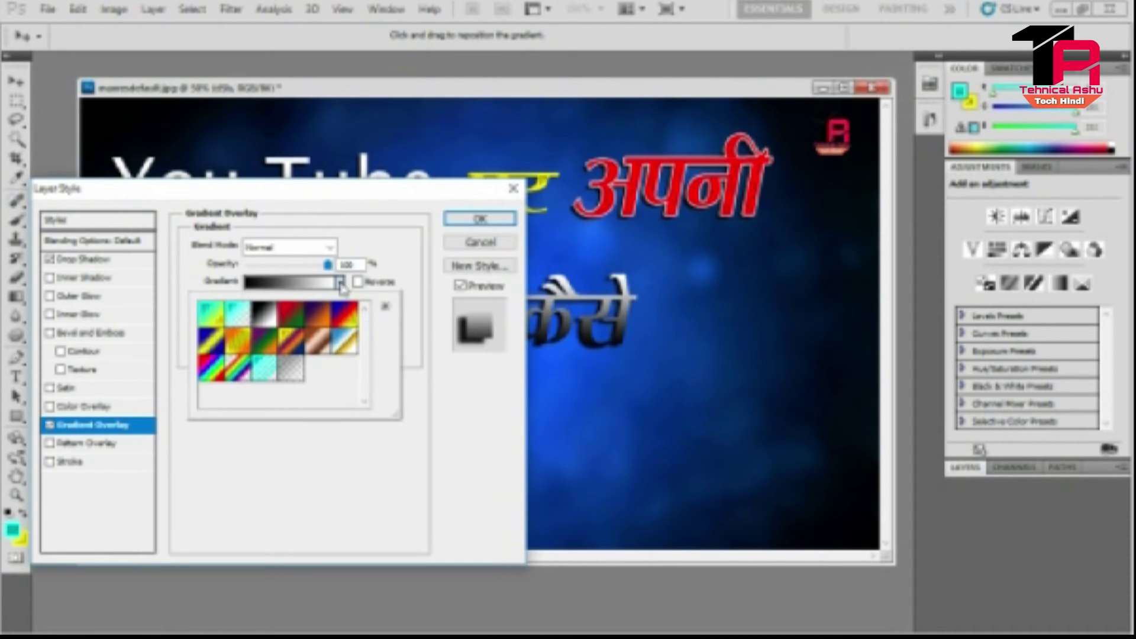
{"action": "left_click", "coordinate": [346, 316]}
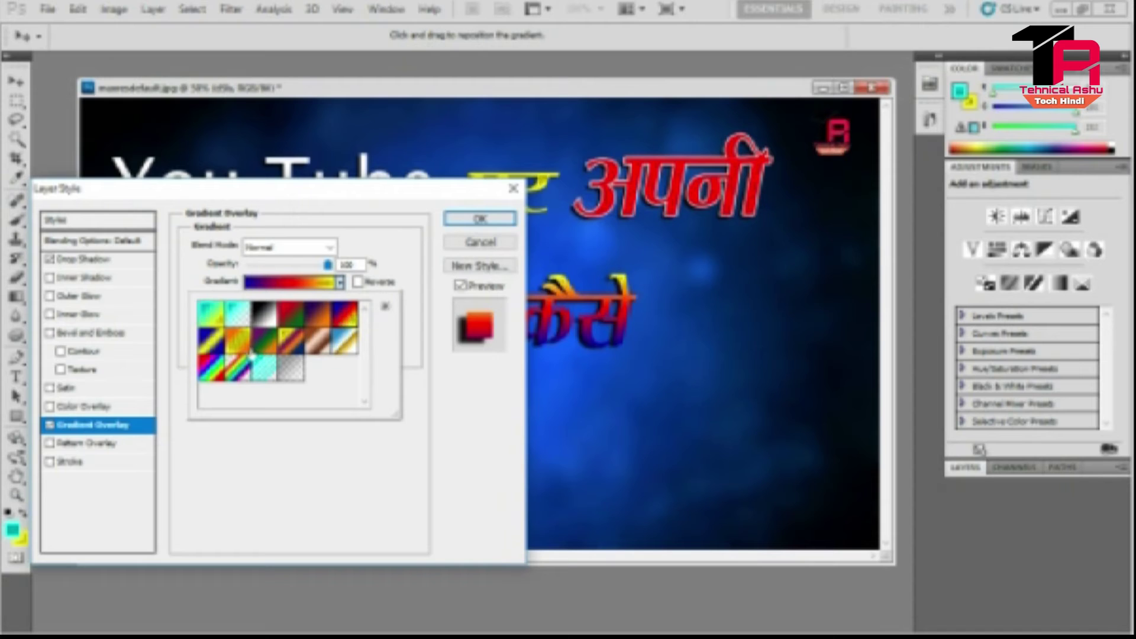
{"action": "left_click", "coordinate": [244, 349]}
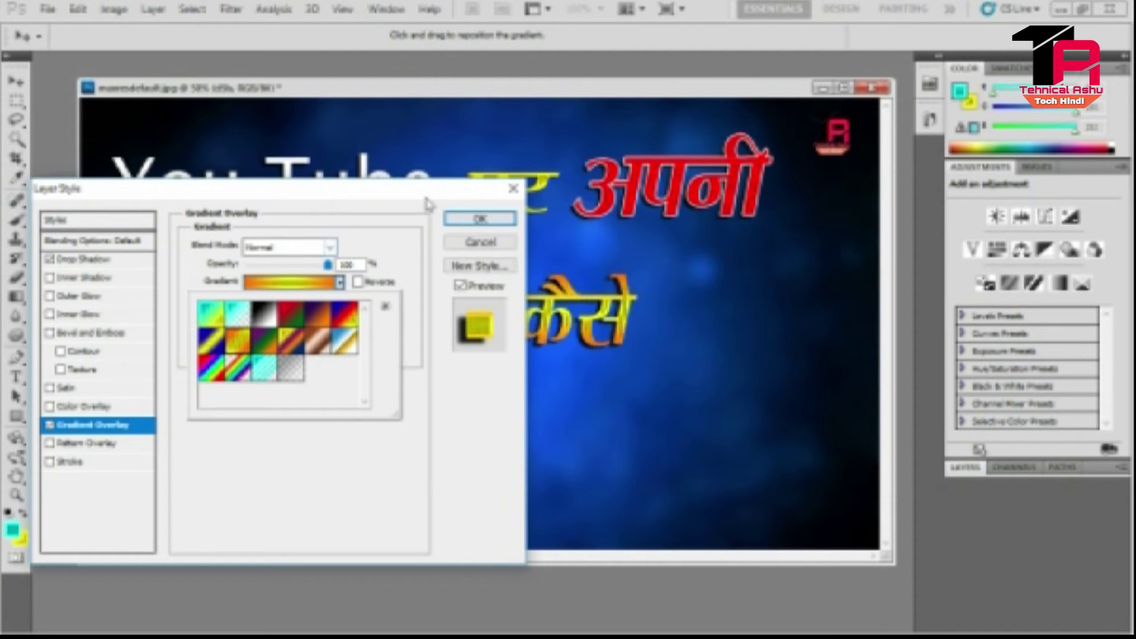
Step: Apply the layer style, enlarge the "कैसे" text slightly and raise it level with "Video"
{"action": "left_click", "coordinate": [452, 219]}
{"action": "left_click", "coordinate": [452, 219]}
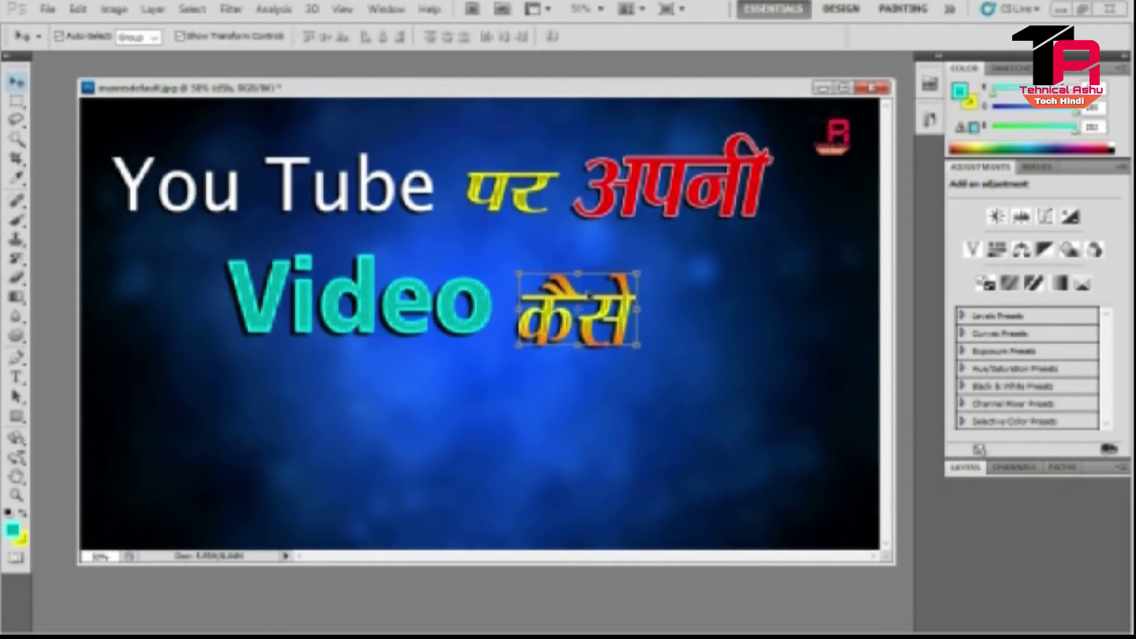
{"action": "left_click_drag", "start_coordinate": [603, 304], "coordinate": [656, 238]}
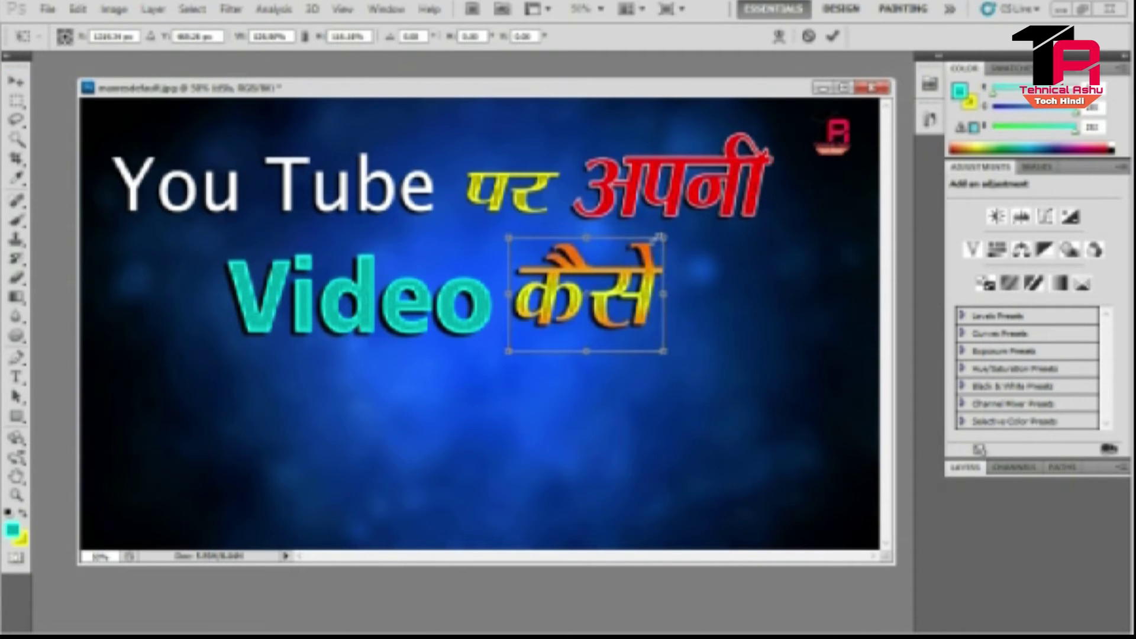
{"action": "left_click", "coordinate": [833, 36]}
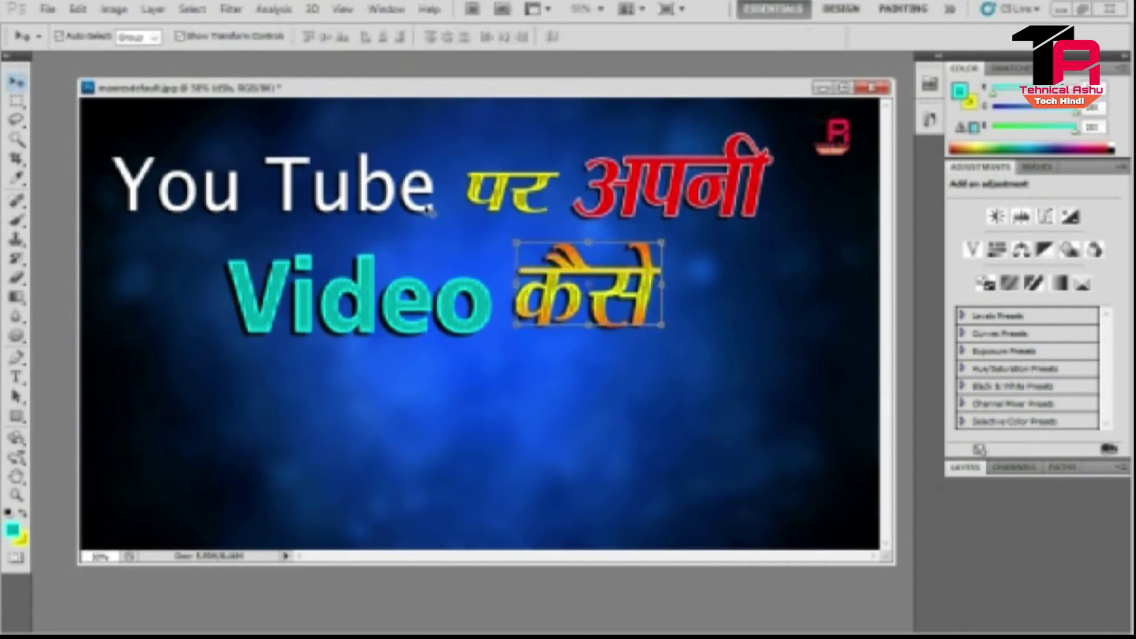
Step: Add the text "Editi" in the Swis721 BlkCn BT font on the empty background below "Video"
{"action": "left_click", "coordinate": [16, 377]}
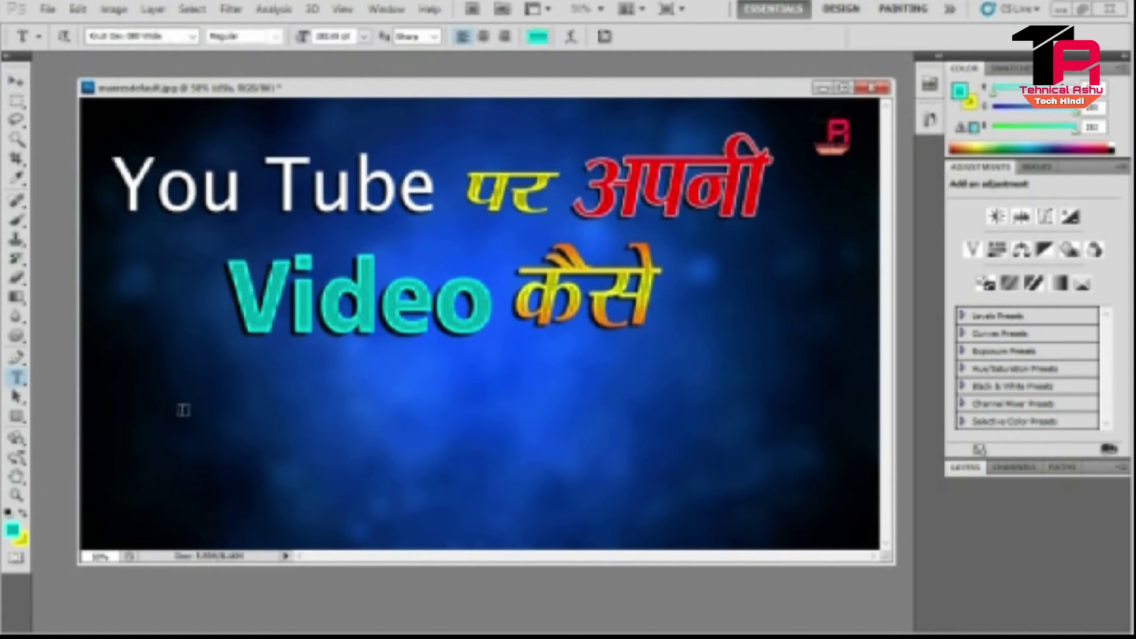
{"action": "left_click", "coordinate": [177, 415]}
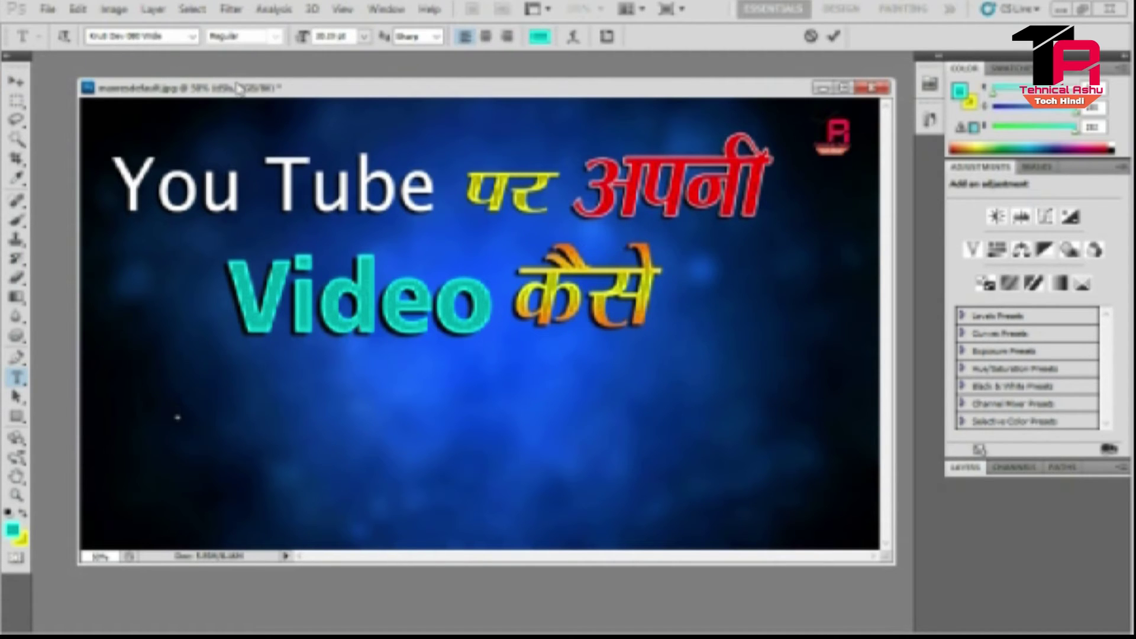
{"action": "left_click", "coordinate": [192, 37]}
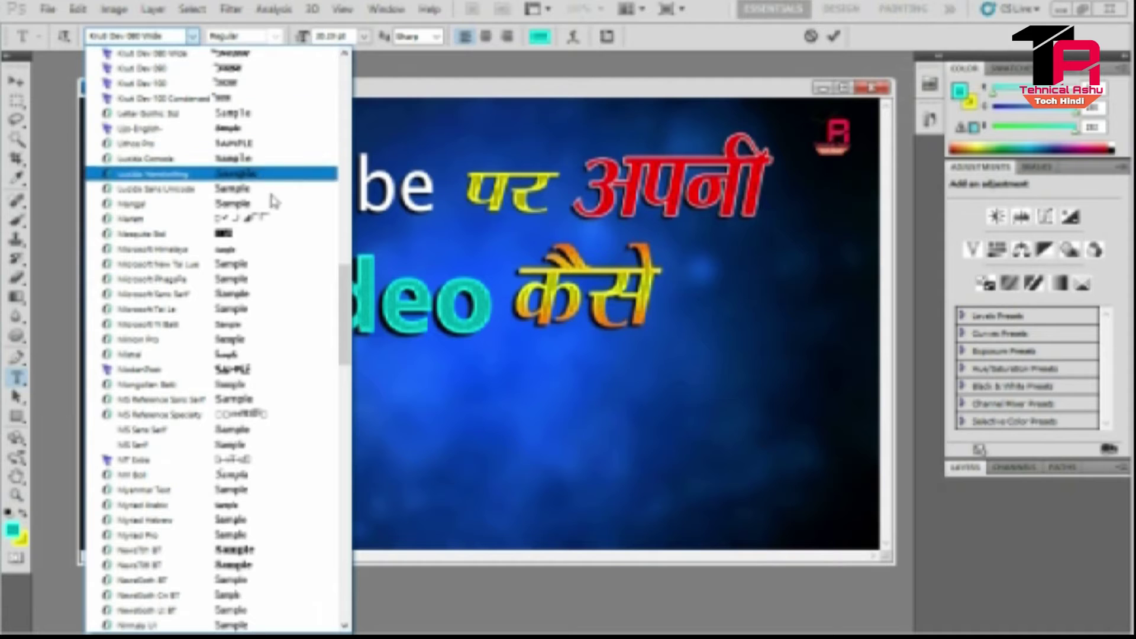
{"action": "left_click_drag", "start_coordinate": [347, 308], "coordinate": [353, 419]}
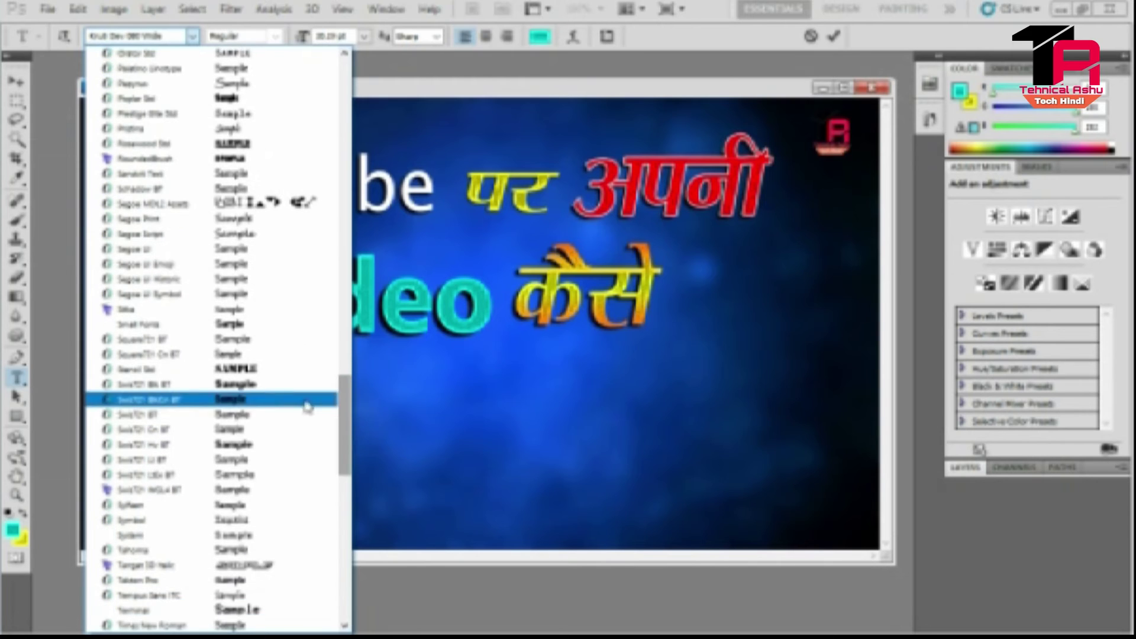
{"action": "left_click", "coordinate": [276, 404]}
{"action": "type", "text": "Edit"}
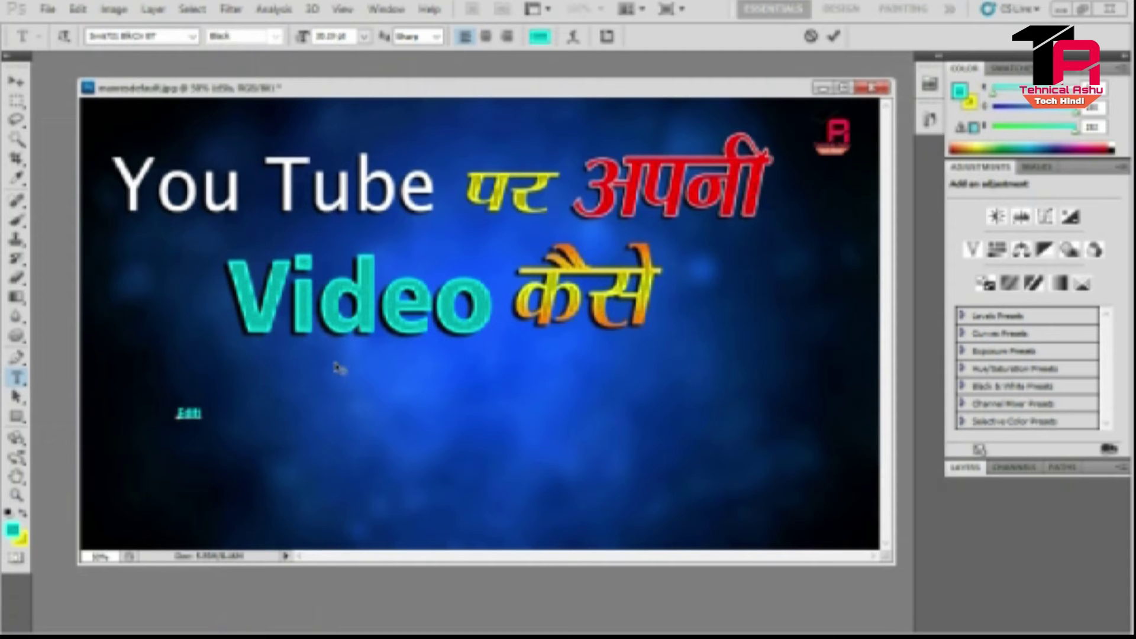
Step: Enlarge the "Editi" text to about four times its width and height and place it after "कैसे"
{"action": "left_click", "coordinate": [18, 81]}
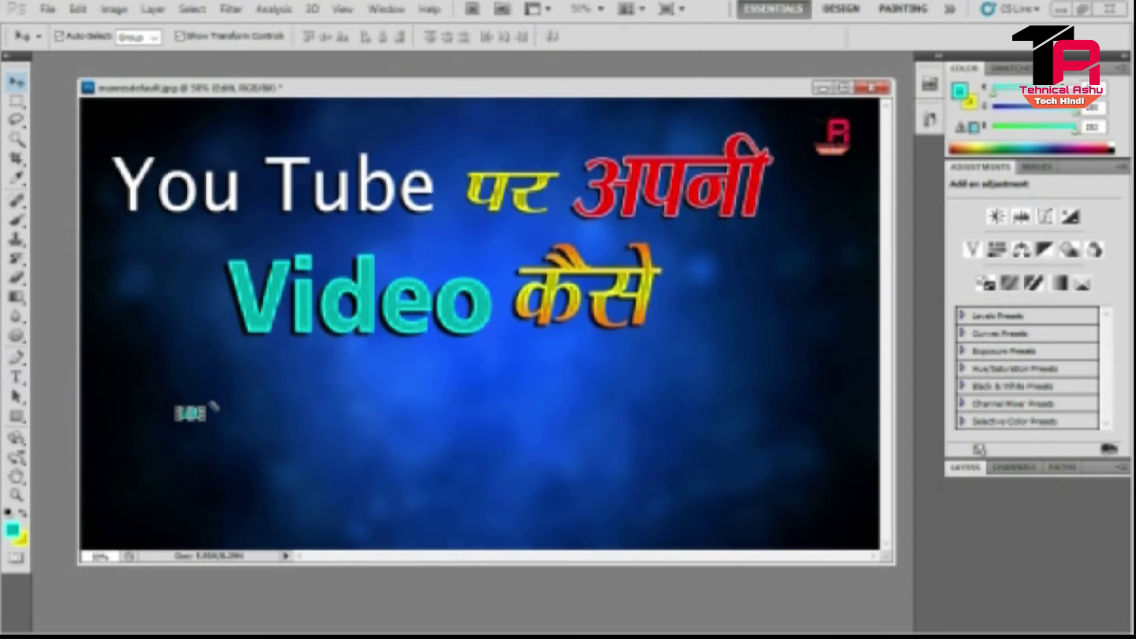
{"action": "key", "text": "ctrl+t"}
{"action": "left_click_drag", "start_coordinate": [206, 414], "coordinate": [275, 415]}
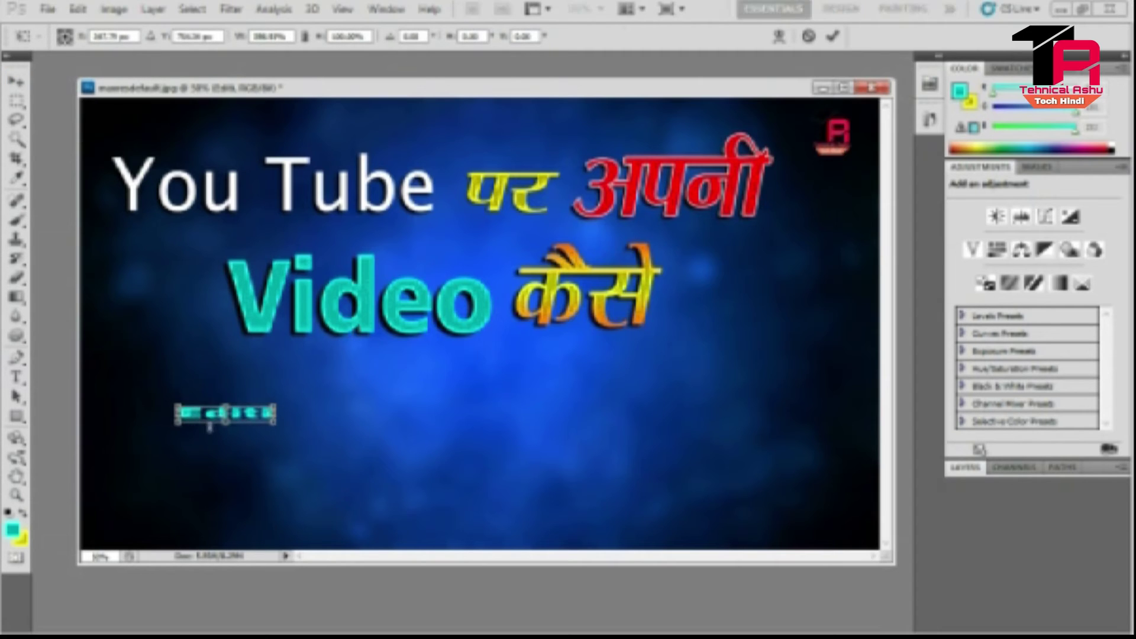
{"action": "left_click_drag", "start_coordinate": [225, 406], "coordinate": [225, 357]}
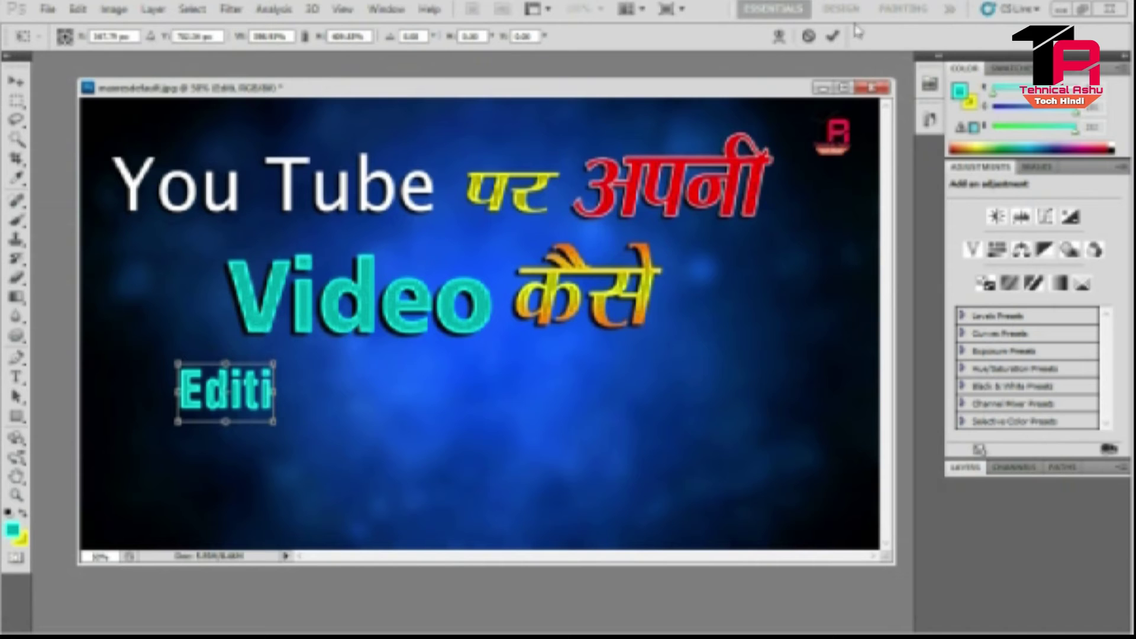
{"action": "left_click", "coordinate": [833, 36]}
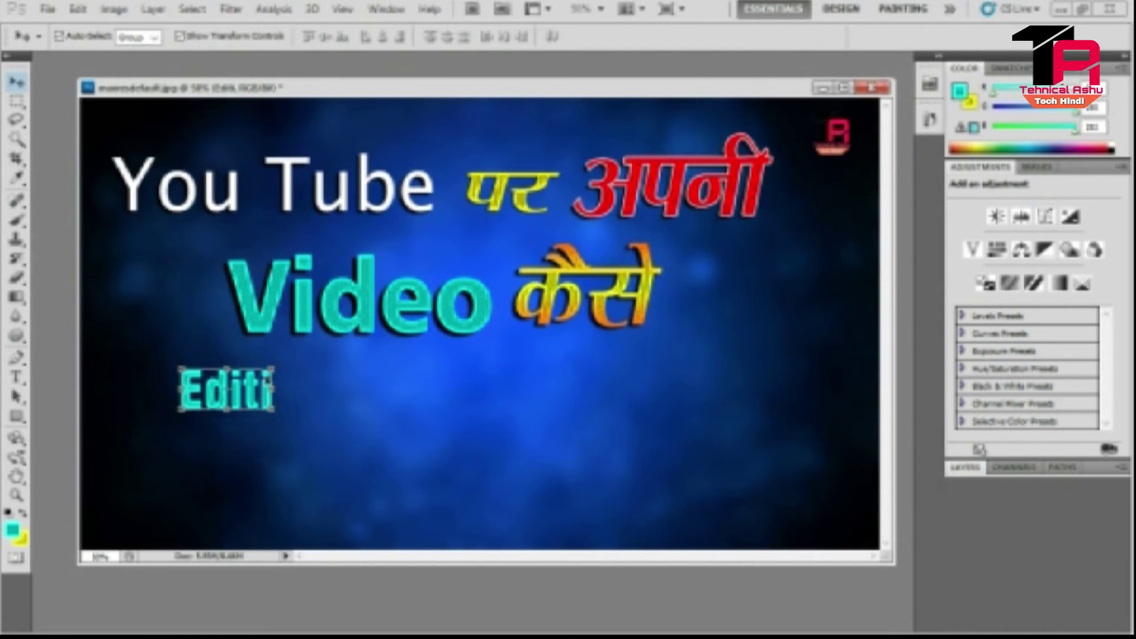
{"action": "left_click_drag", "start_coordinate": [272, 391], "coordinate": [793, 300]}
{"action": "key", "text": "ctrl+t"}
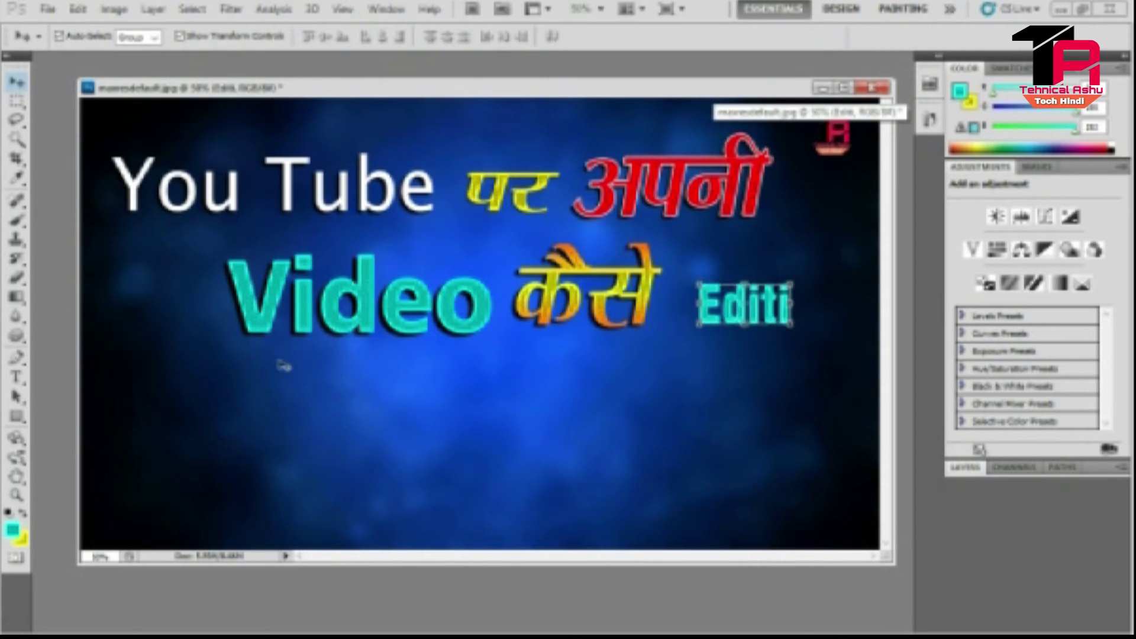
Step: Recolor the "Editi" text to near-white fafafa
{"action": "left_click", "coordinate": [17, 379]}
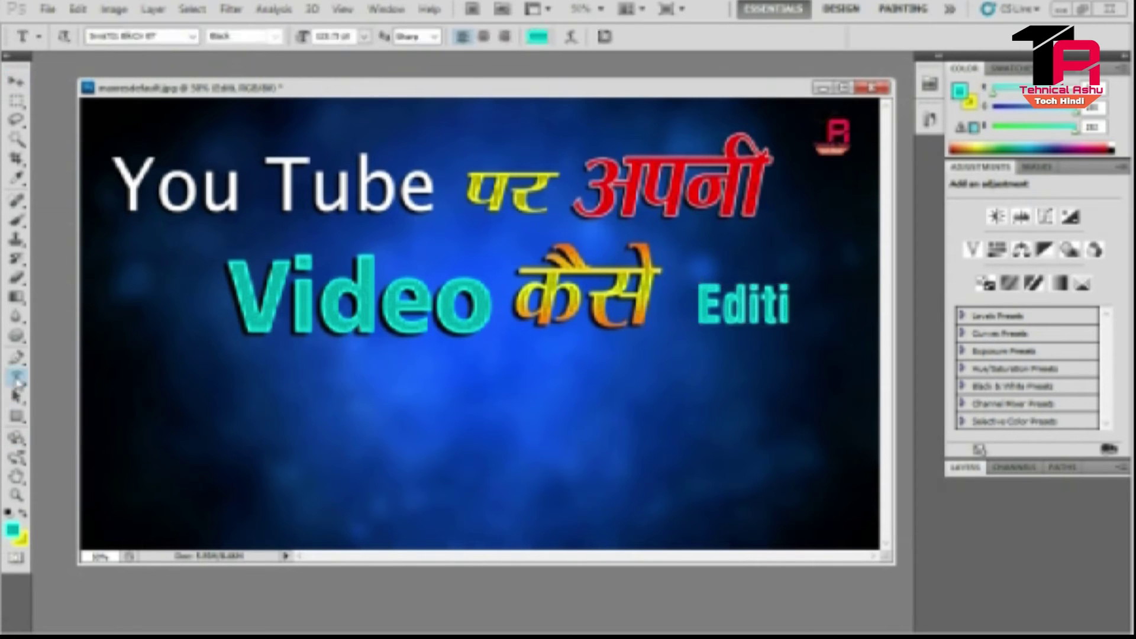
{"action": "left_click_drag", "start_coordinate": [694, 320], "coordinate": [846, 308]}
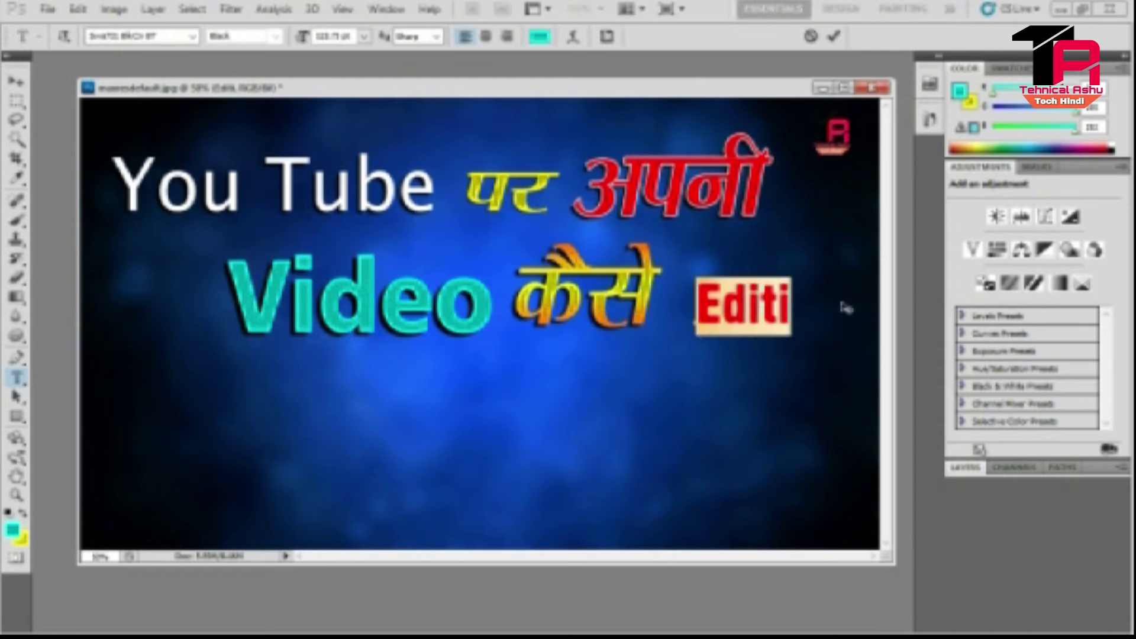
{"action": "left_click", "coordinate": [12, 529]}
{"action": "left_click", "coordinate": [354, 145]}
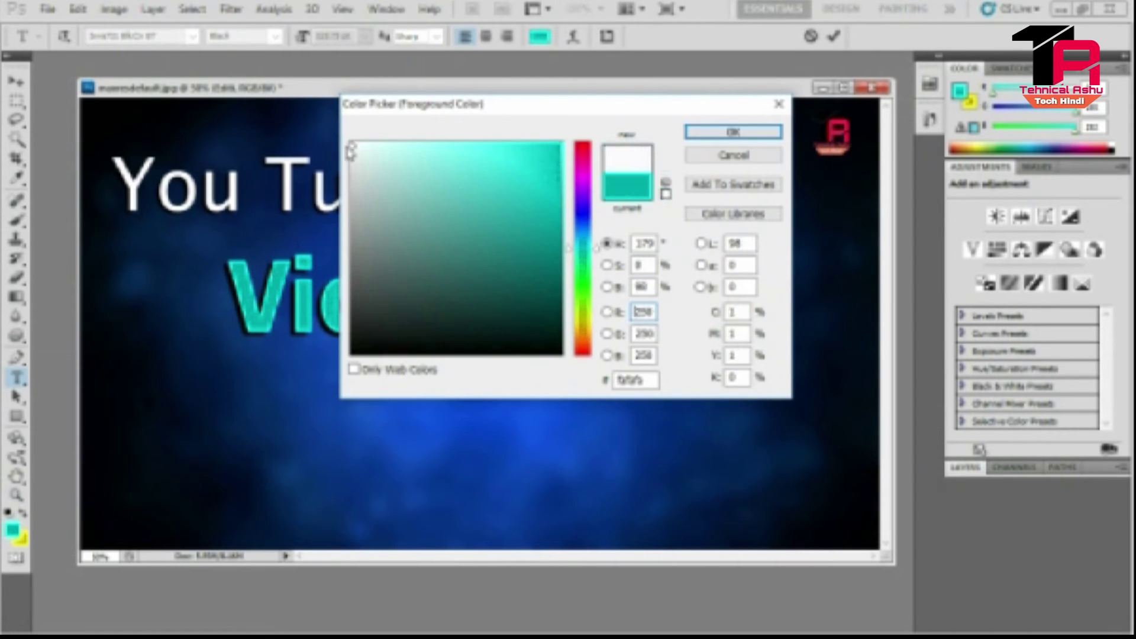
{"action": "left_click", "coordinate": [731, 131]}
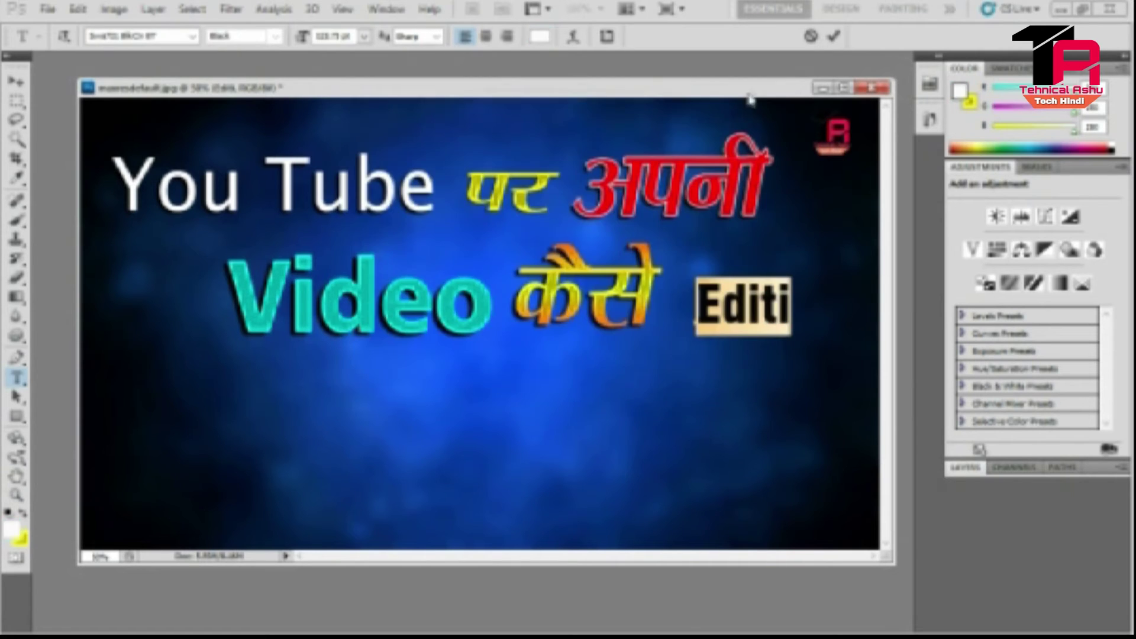
{"action": "left_click", "coordinate": [834, 38]}
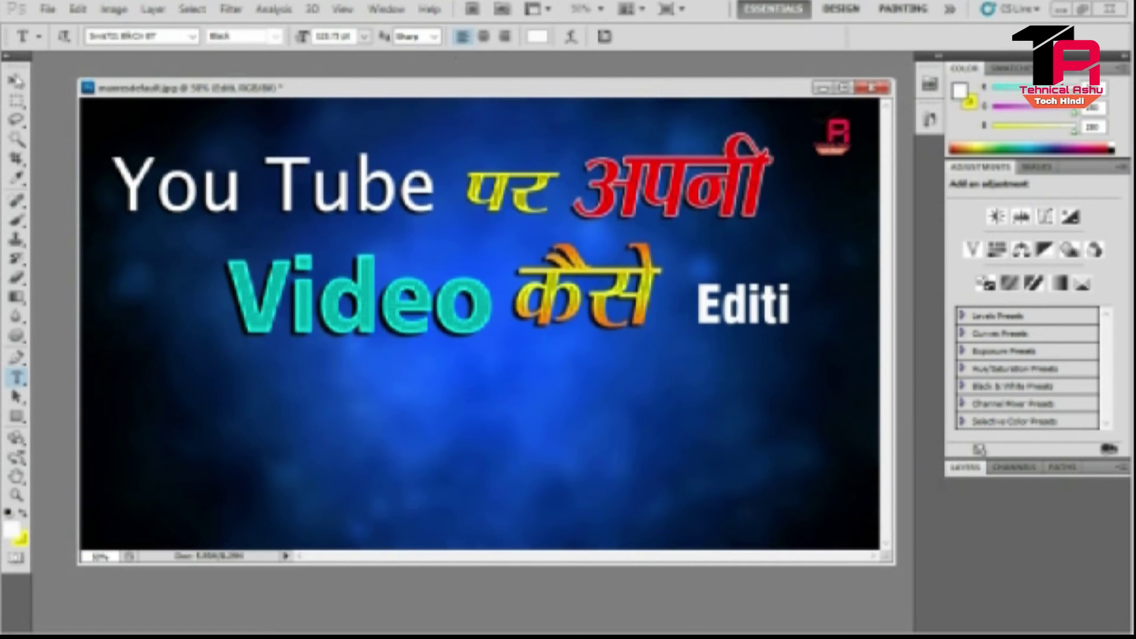
Step: Shift the "Editi" text closer to "कैसे", widen it slightly and tilt it about 9 degrees counter-clockwise
{"action": "key", "text": "v"}
{"action": "left_click_drag", "start_coordinate": [727, 309], "coordinate": [718, 307]}
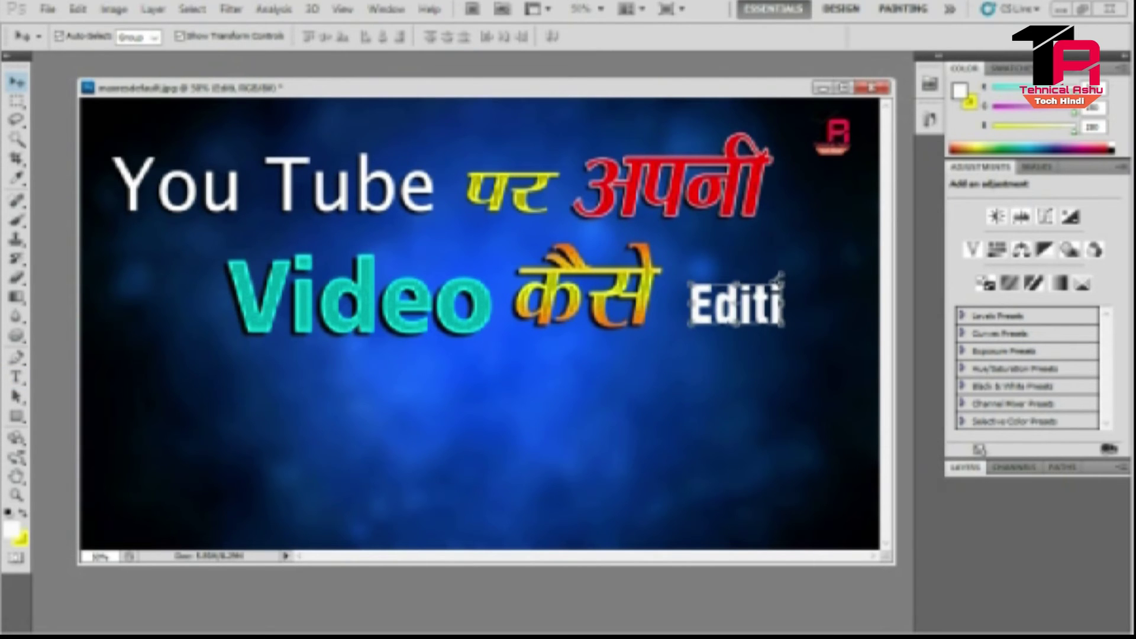
{"action": "key", "text": "ctrl+t"}
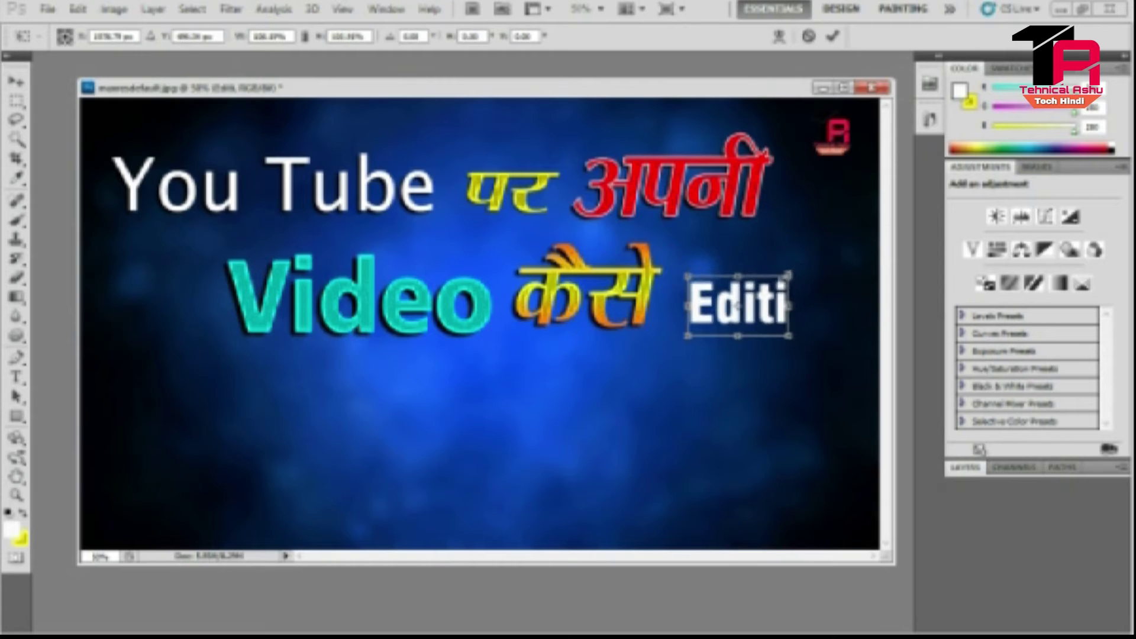
{"action": "left_click_drag", "start_coordinate": [816, 302], "coordinate": [777, 286]}
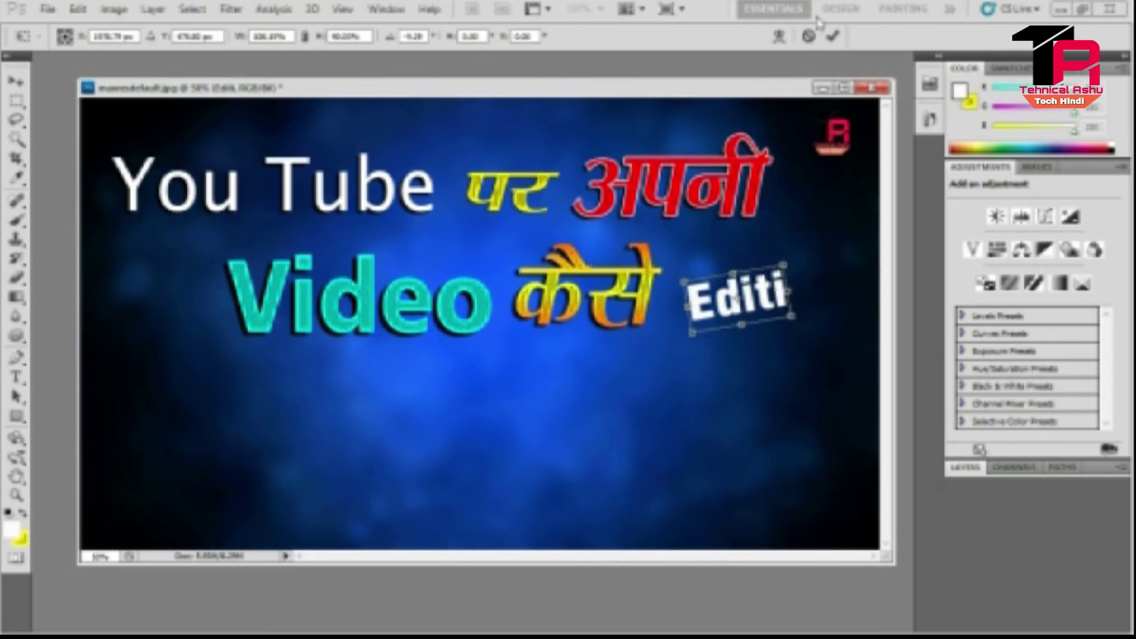
{"action": "left_click", "coordinate": [833, 36]}
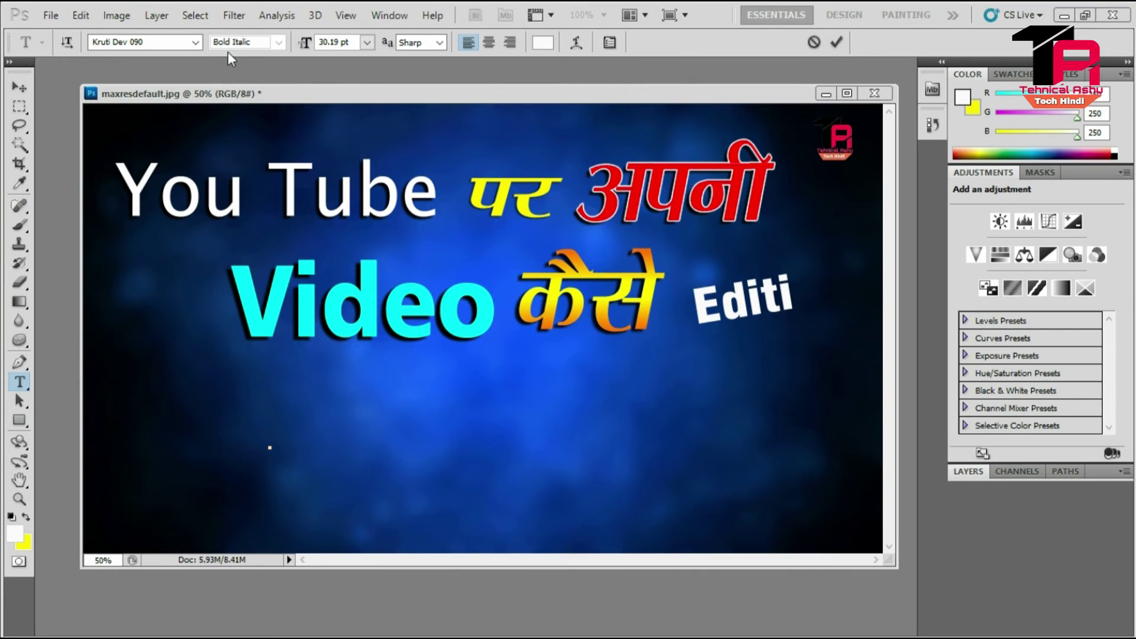
Step: Add the white text "करे" in the Kruti Dev 080 Wide font on the empty background below "Video"
{"action": "left_click", "coordinate": [196, 42]}
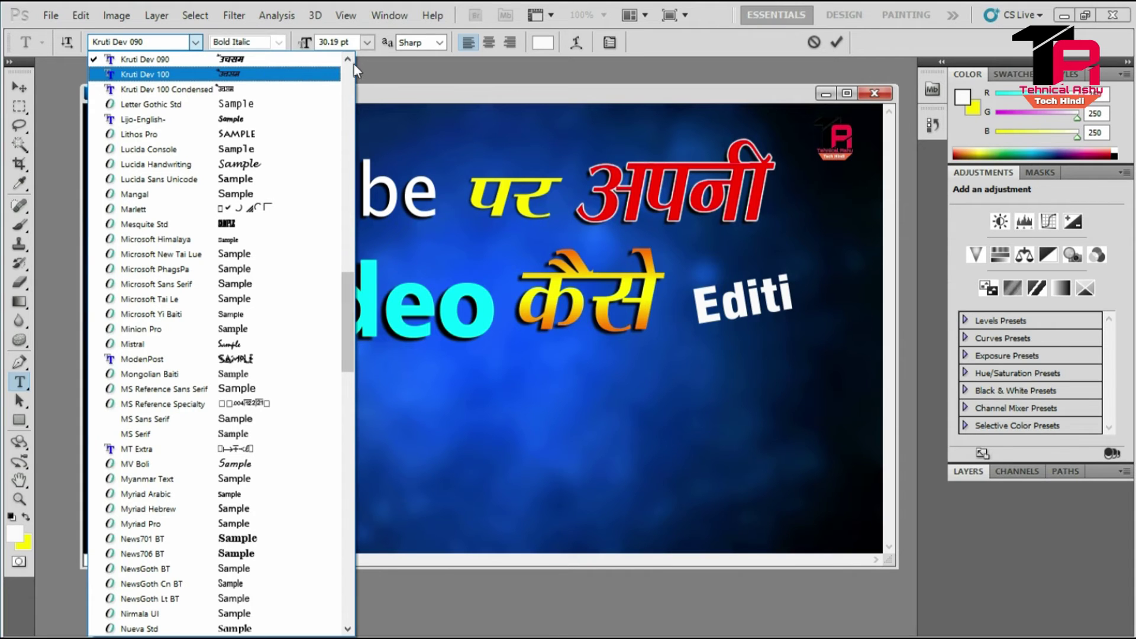
{"action": "scroll", "coordinate": [231, 77], "scroll_direction": "up", "scroll_amount": 1}
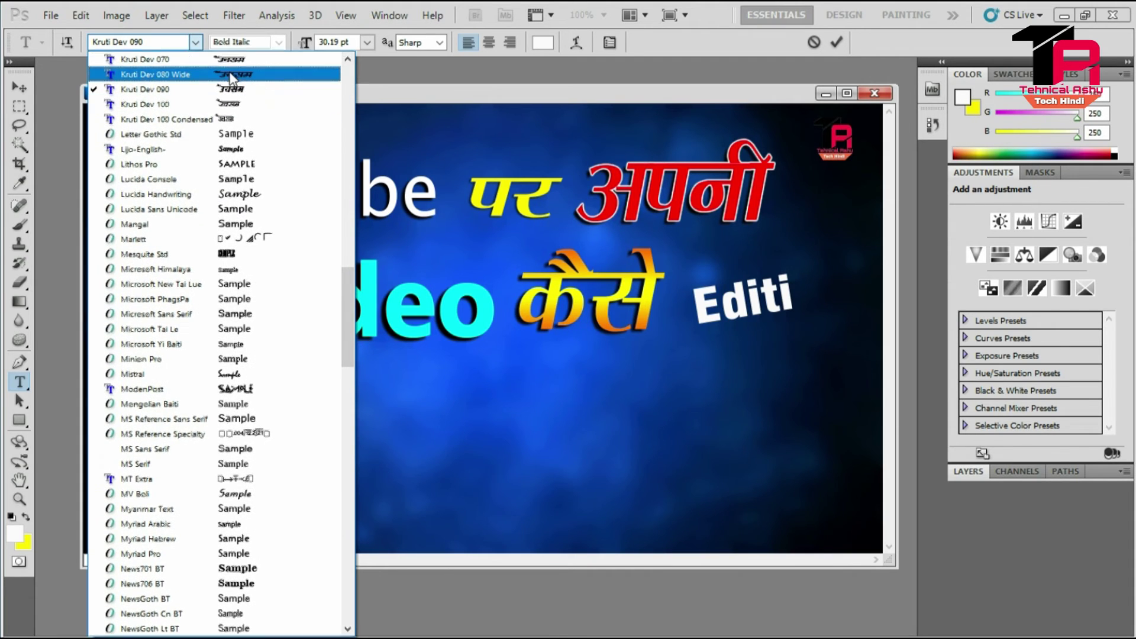
{"action": "left_click", "coordinate": [231, 75]}
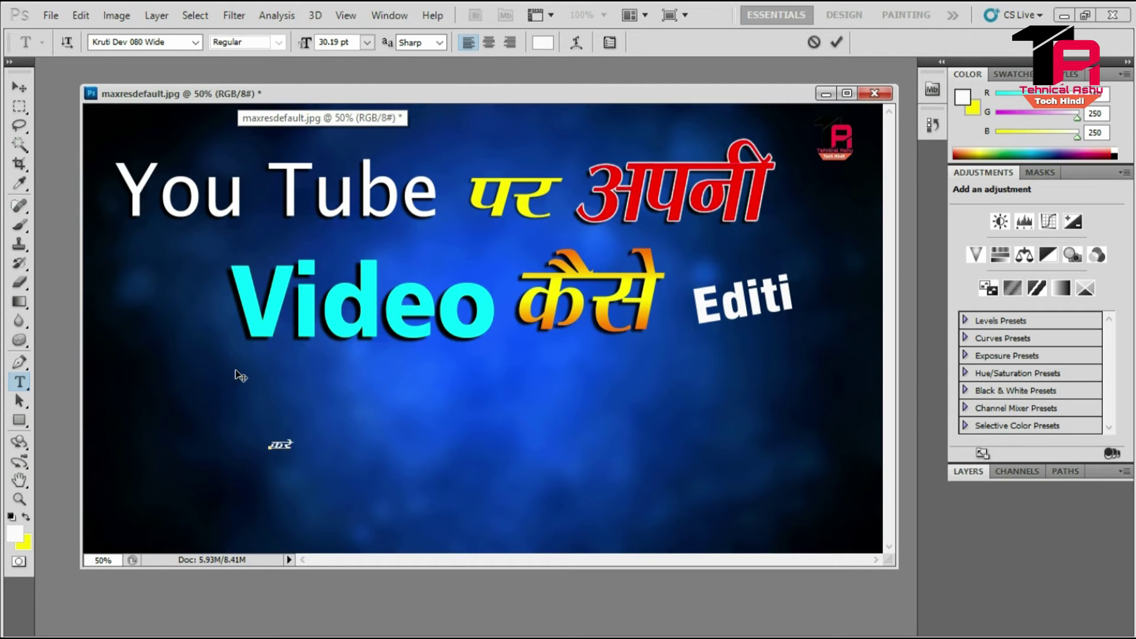
{"action": "left_click", "coordinate": [22, 87]}
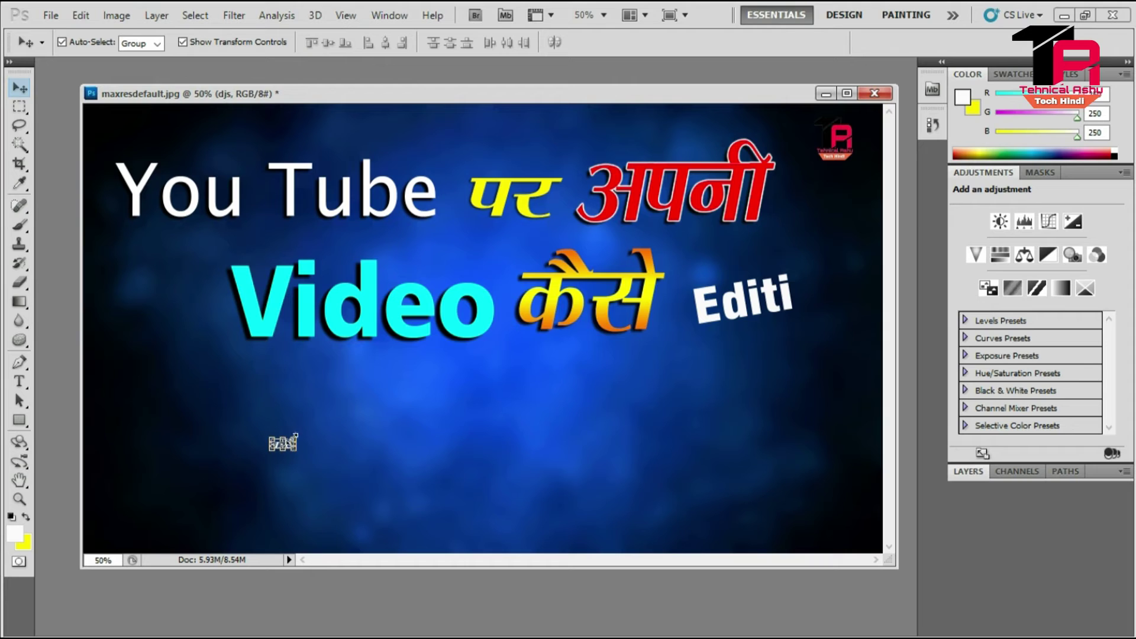
{"action": "key", "text": "ctrl+t"}
{"action": "left_click_drag", "start_coordinate": [296, 439], "coordinate": [595, 397]}
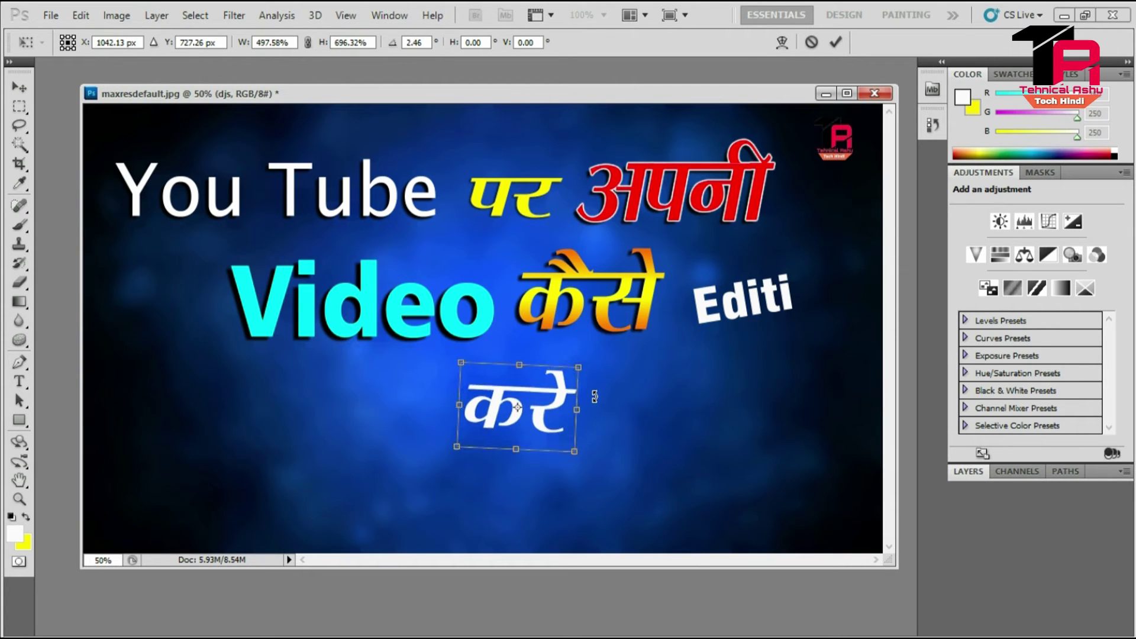
{"action": "left_click", "coordinate": [813, 42]}
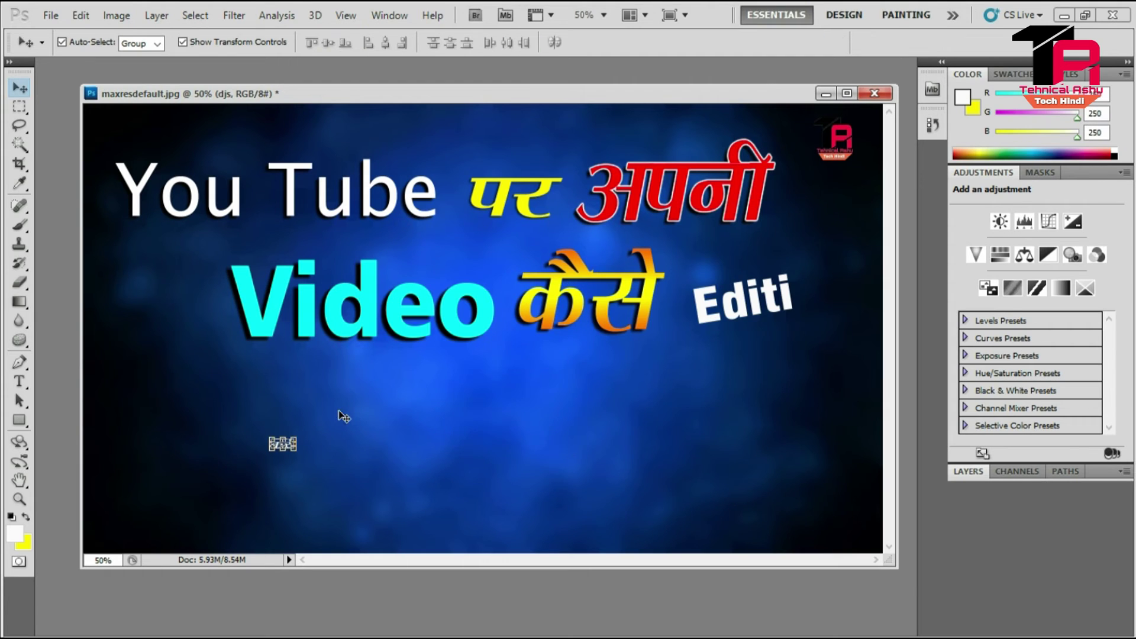
Step: Enlarge the "करे" text to about 512% width and 689% height and place it centered below "Video कैसे"
{"action": "key", "text": "ctrl+t"}
{"action": "left_click_drag", "start_coordinate": [296, 437], "coordinate": [426, 441]}
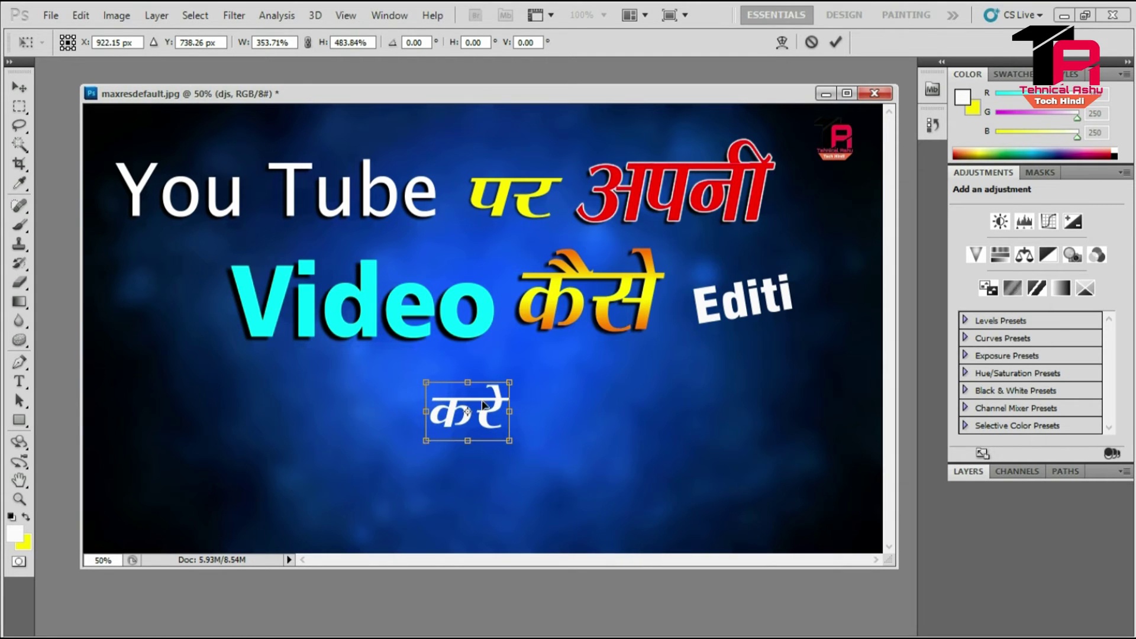
{"action": "left_click_drag", "start_coordinate": [512, 374], "coordinate": [552, 349]}
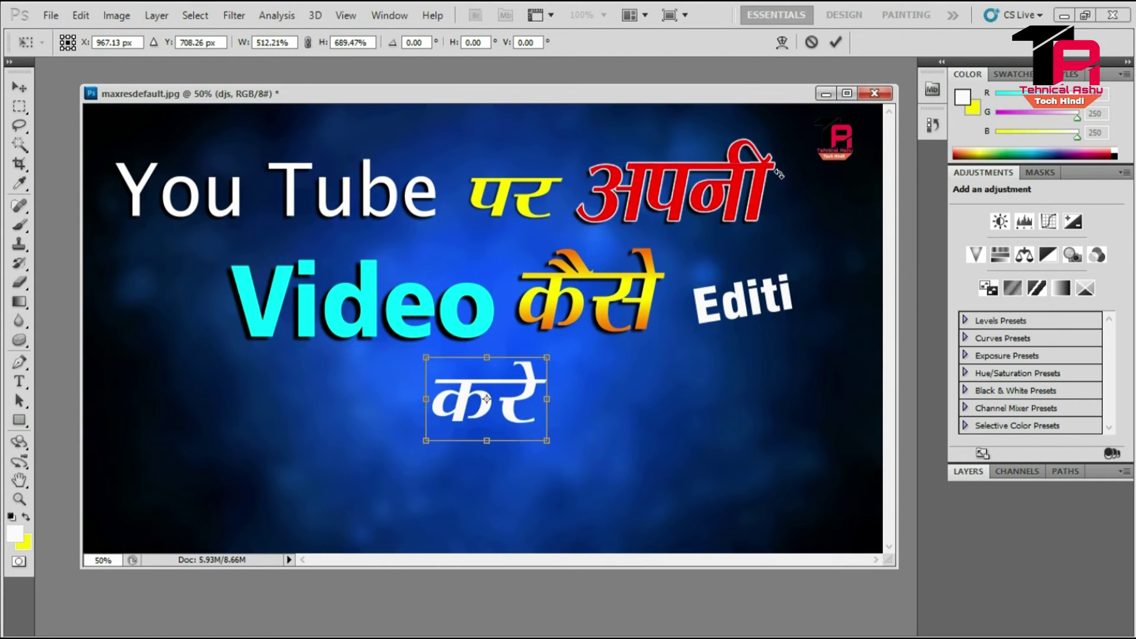
{"action": "left_click", "coordinate": [836, 43]}
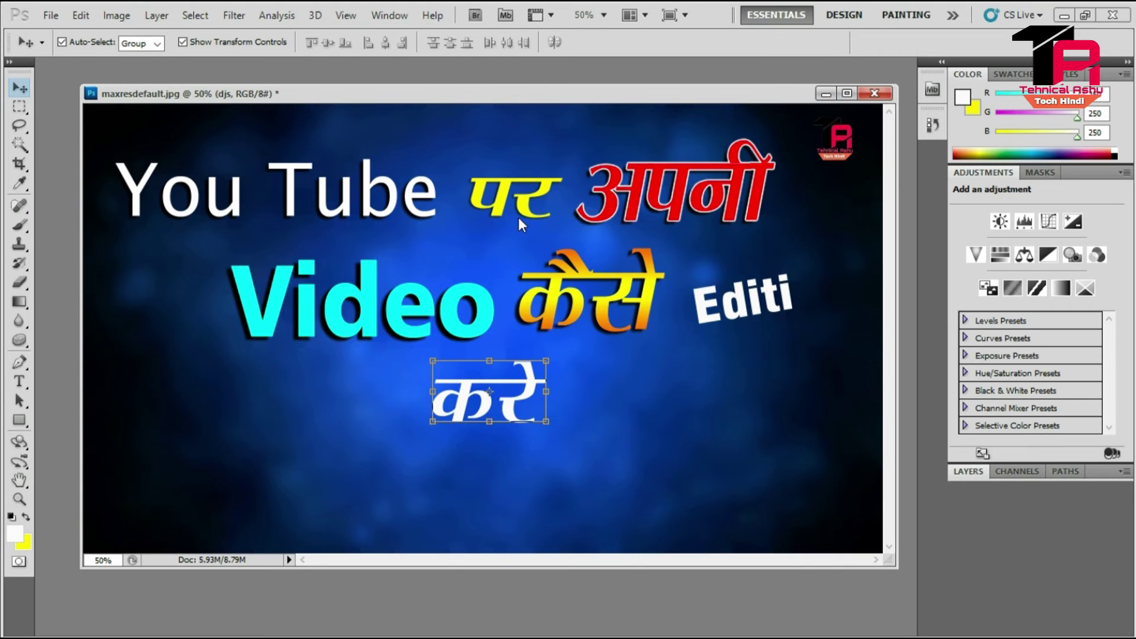
{"action": "left_click_drag", "start_coordinate": [455, 408], "coordinate": [477, 405]}
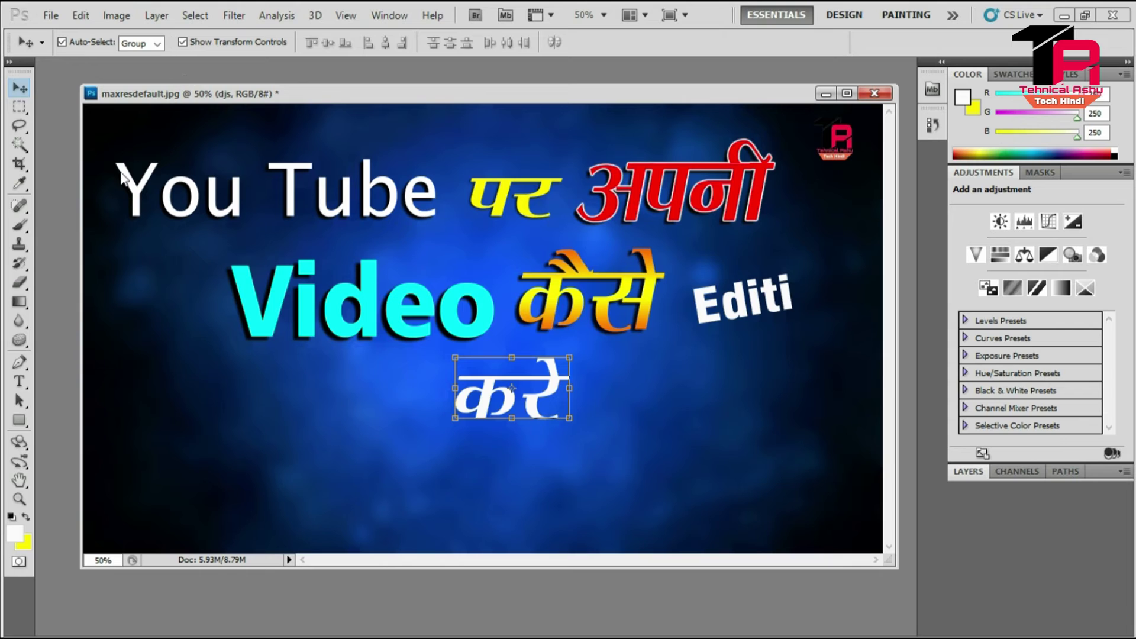
Step: Recolor the "करे" text to blue 002aff
{"action": "left_click", "coordinate": [21, 383]}
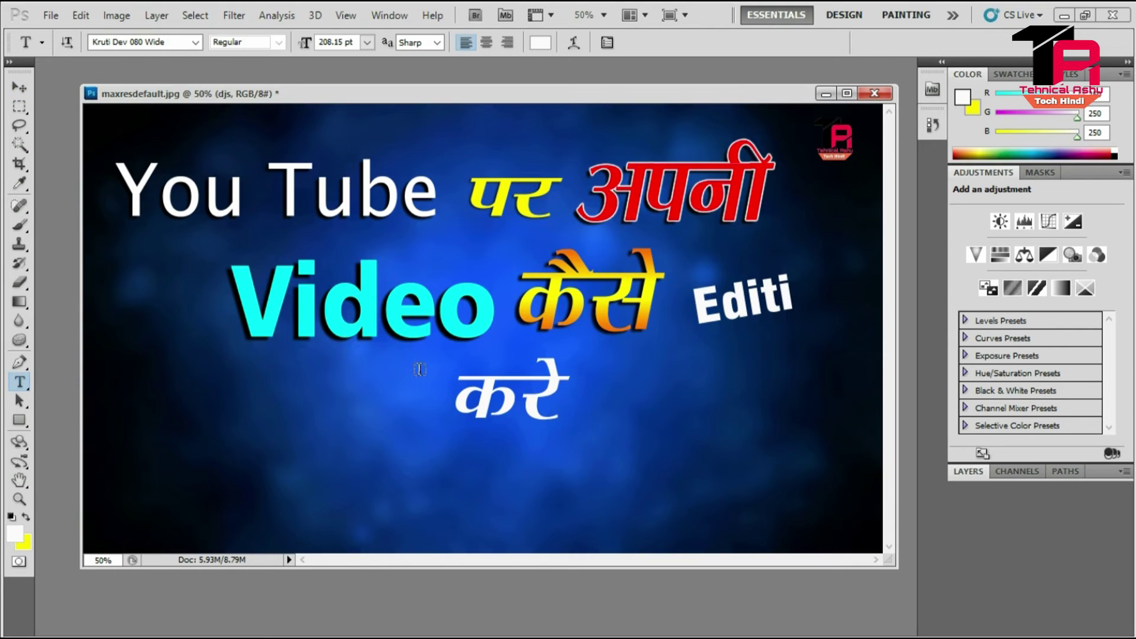
{"action": "left_click_drag", "start_coordinate": [457, 388], "coordinate": [621, 379]}
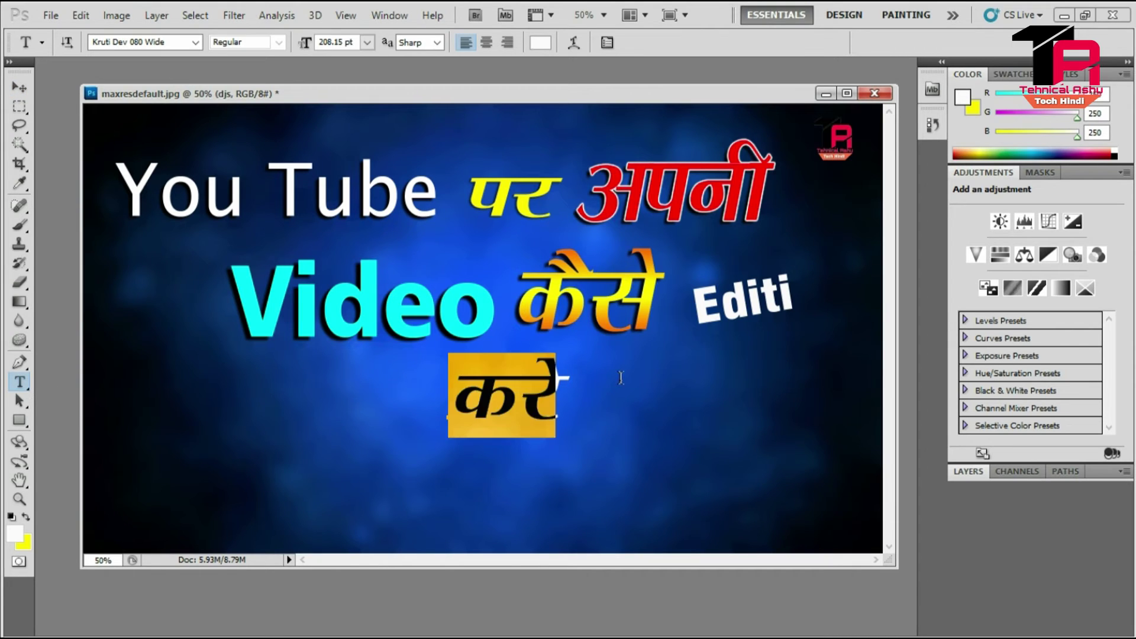
{"action": "left_click", "coordinate": [15, 534]}
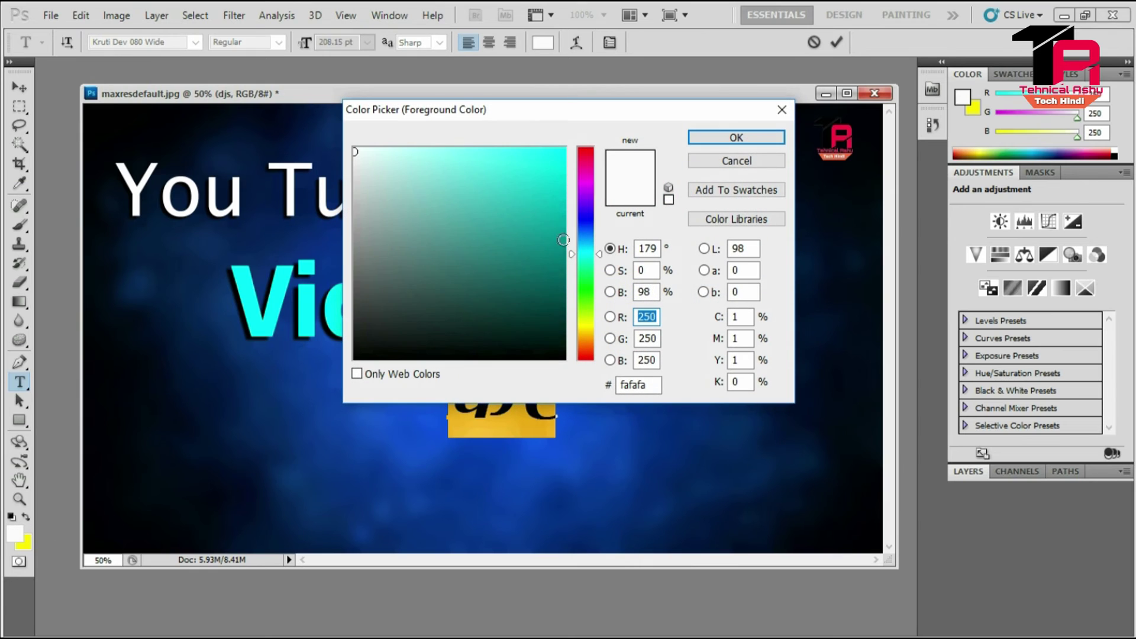
{"action": "left_click", "coordinate": [586, 224]}
{"action": "left_click_drag", "start_coordinate": [563, 150], "coordinate": [567, 146]}
{"action": "left_click", "coordinate": [744, 139]}
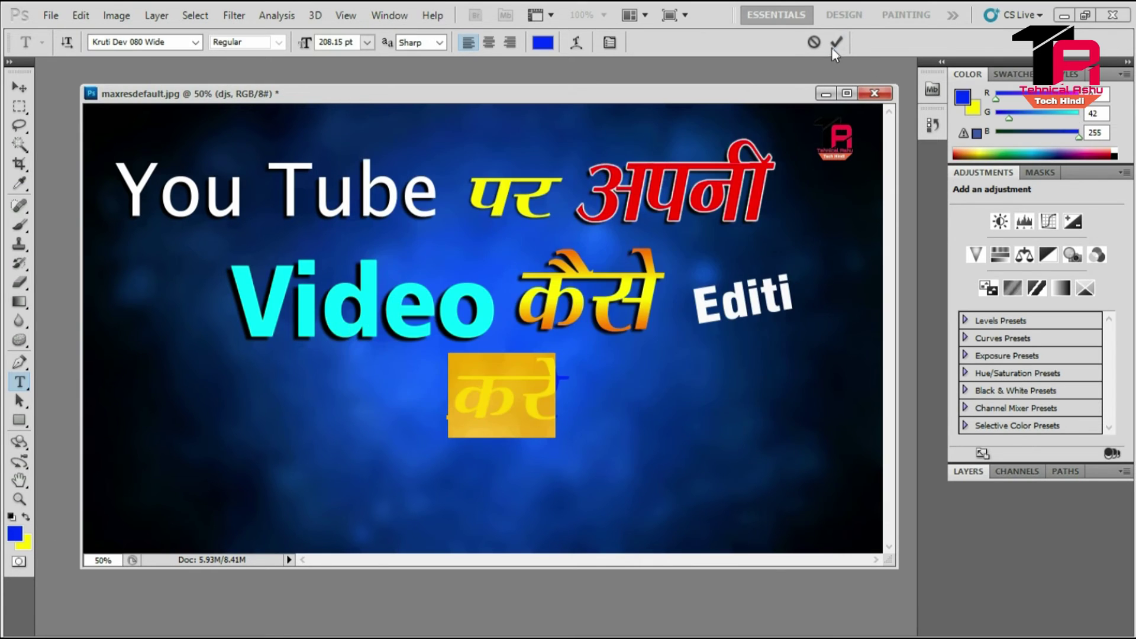
{"action": "left_click", "coordinate": [834, 46]}
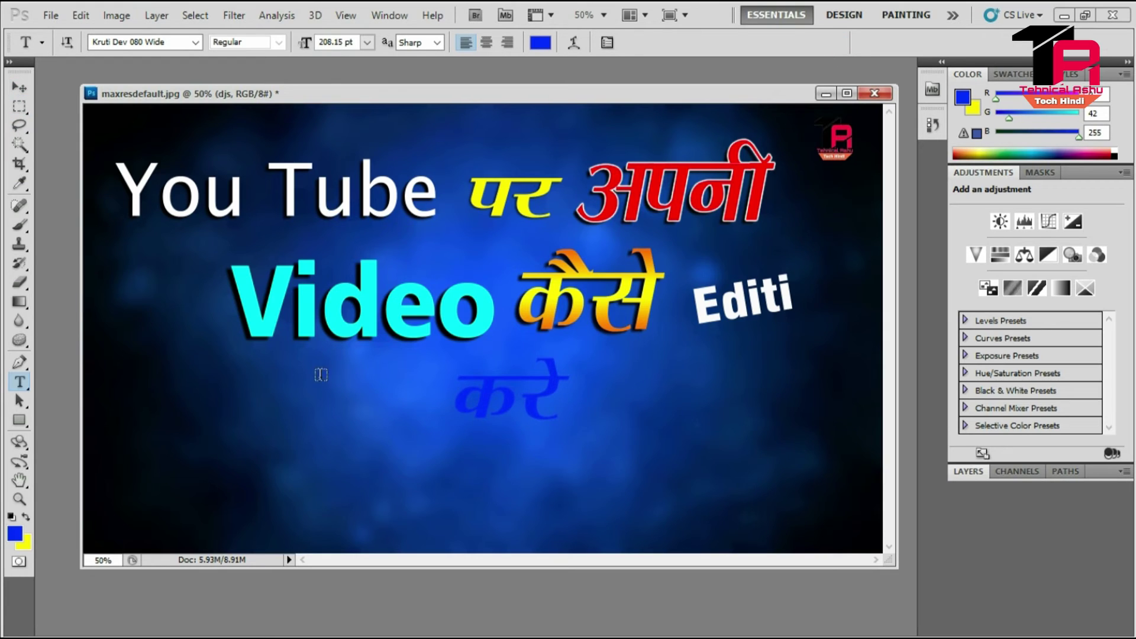
Step: Recolor the "करे" text to bright green 0cff00
{"action": "left_click_drag", "start_coordinate": [456, 385], "coordinate": [576, 362]}
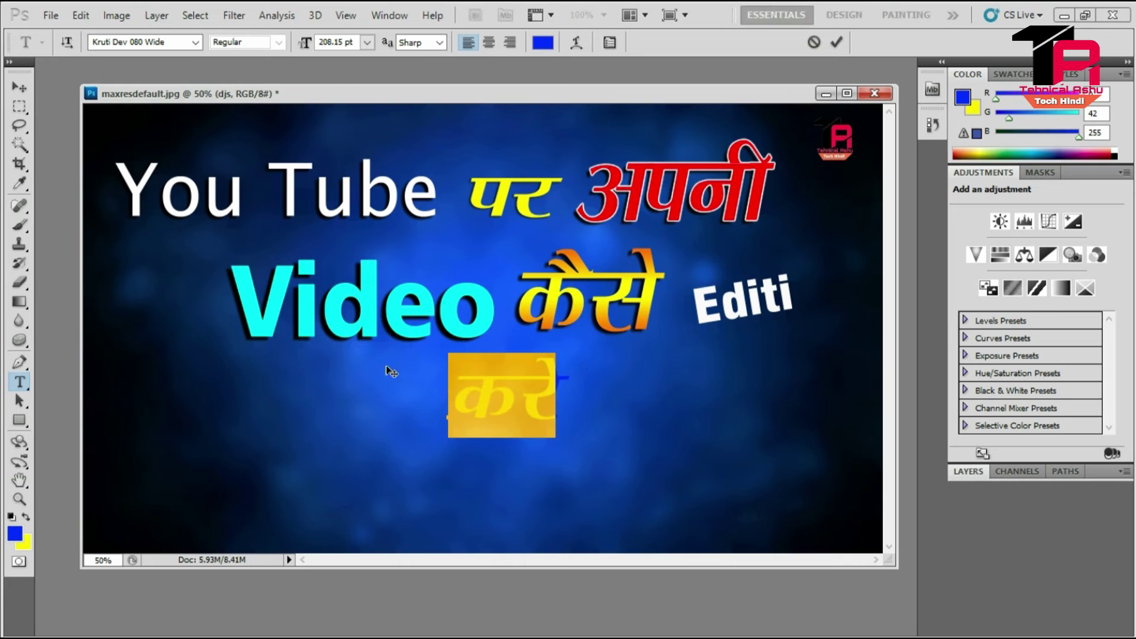
{"action": "left_click", "coordinate": [15, 535]}
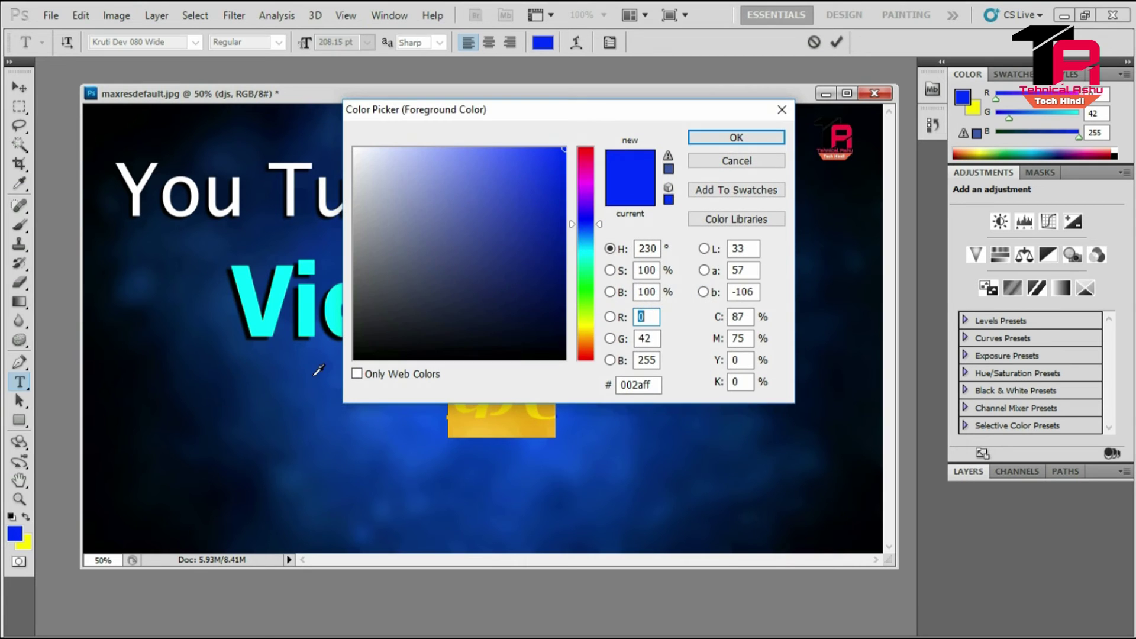
{"action": "left_click", "coordinate": [586, 291]}
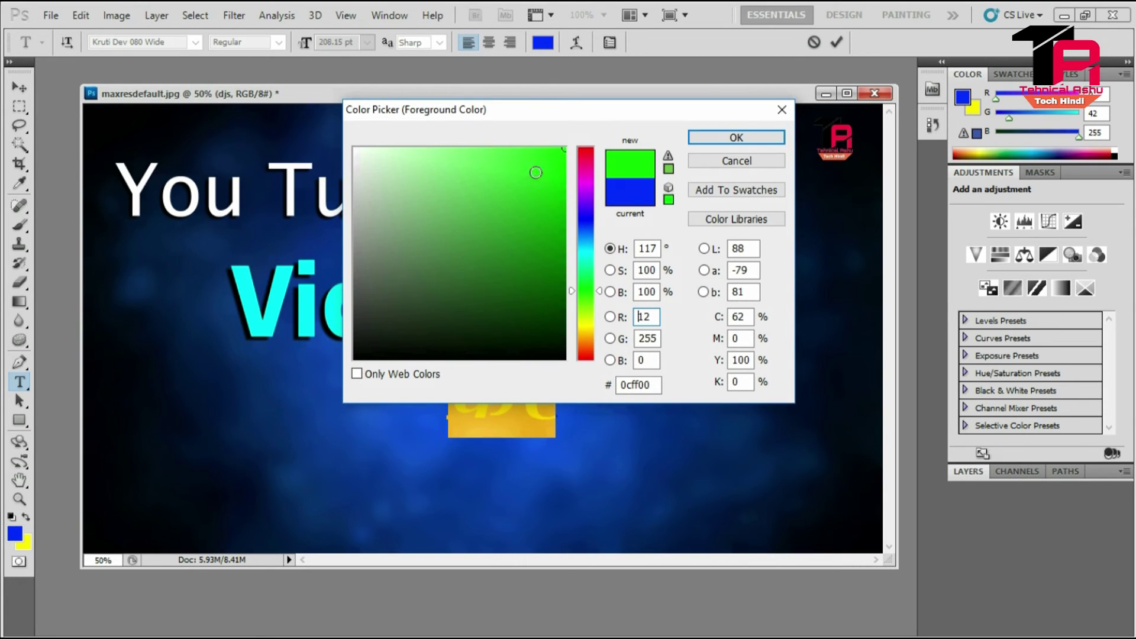
{"action": "left_click", "coordinate": [725, 139]}
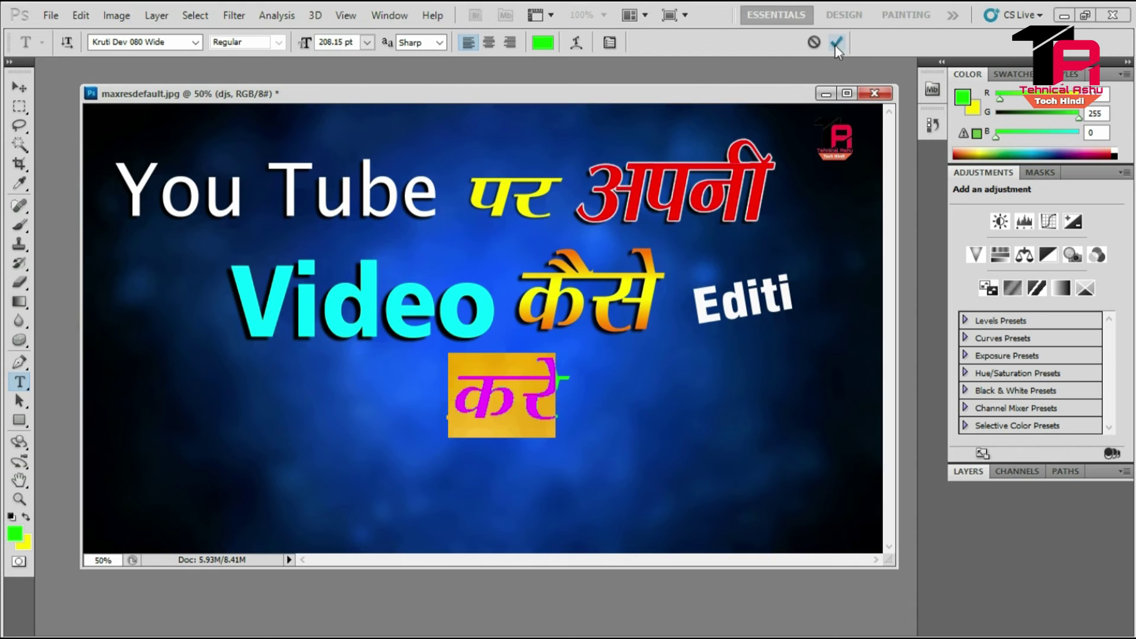
{"action": "left_click", "coordinate": [836, 44]}
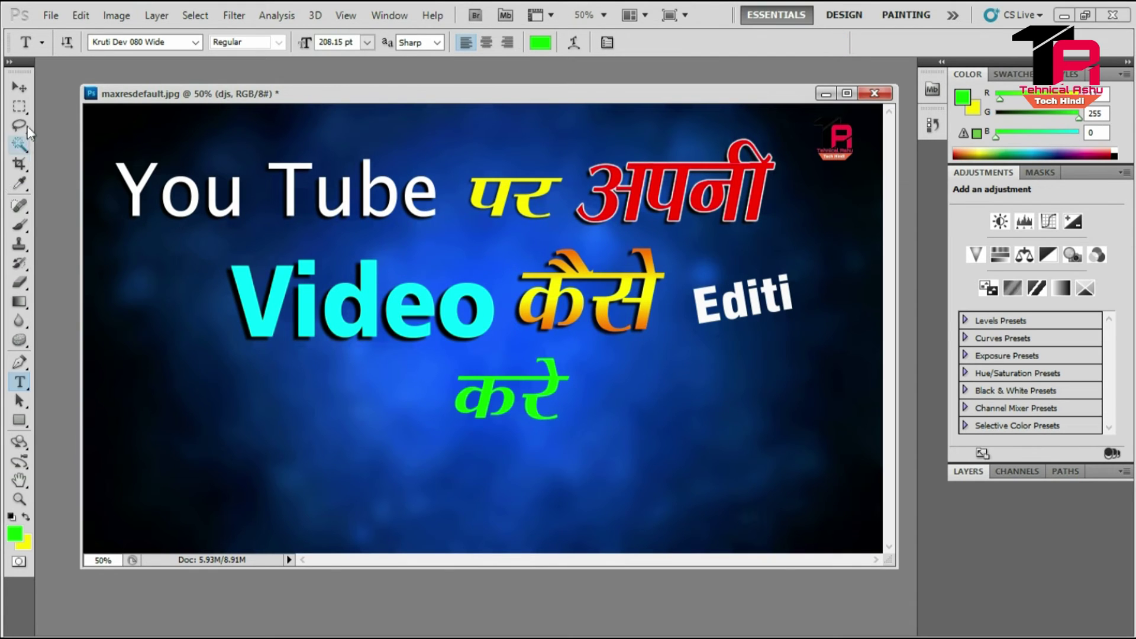
Step: Add a drop shadow to the "करे" text with 100% opacity, 10 px distance and 18% spread
{"action": "left_click", "coordinate": [20, 87]}
{"action": "left_click", "coordinate": [156, 15]}
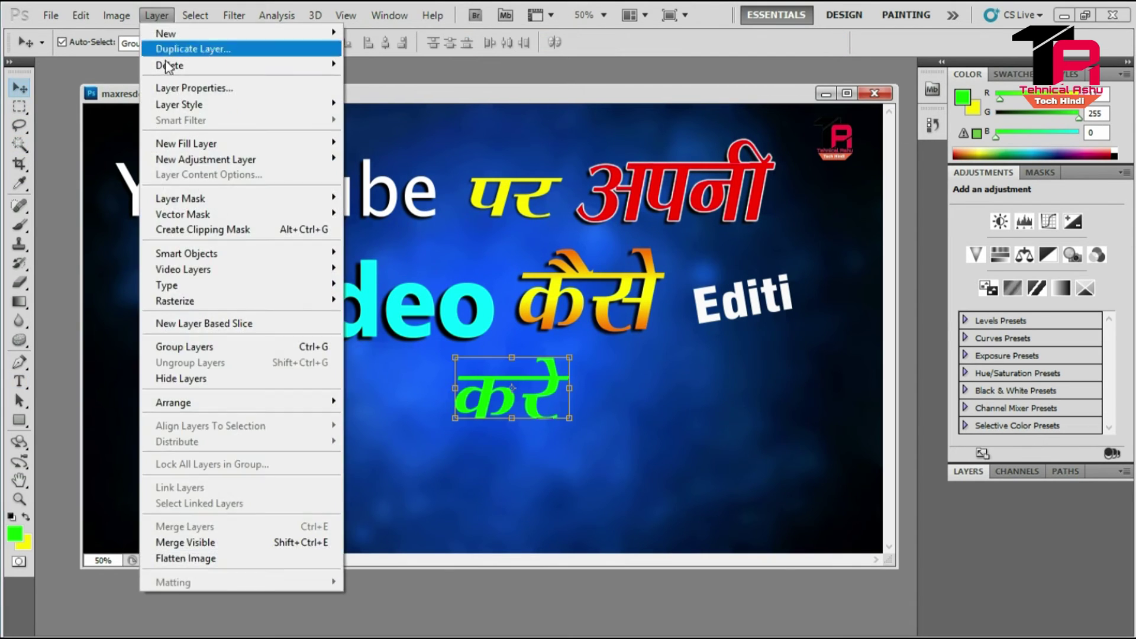
{"action": "mouse_move", "coordinate": [184, 105]}
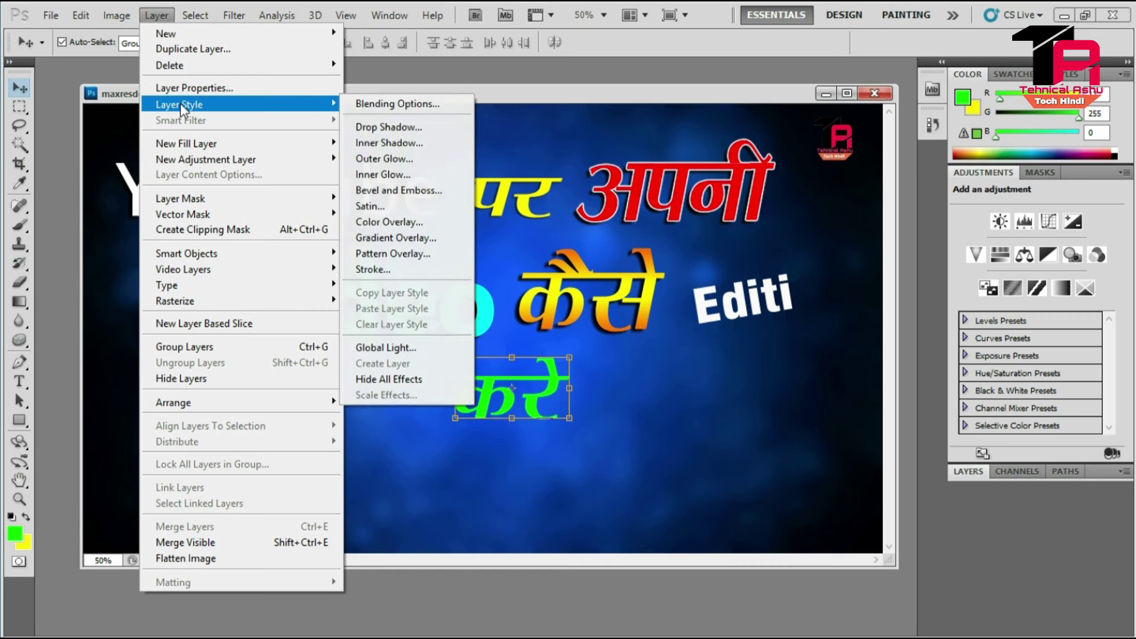
{"action": "left_click", "coordinate": [376, 127]}
{"action": "left_click_drag", "start_coordinate": [510, 205], "coordinate": [1124, 163]}
{"action": "left_click_drag", "start_coordinate": [934, 228], "coordinate": [949, 230]}
{"action": "mouse_move", "coordinate": [868, 282]}
{"action": "left_mouse_down"}
{"action": "mouse_move", "coordinate": [884, 283]}
{"action": "mouse_move", "coordinate": [870, 297]}
{"action": "mouse_move", "coordinate": [880, 297]}
{"action": "left_mouse_up"}
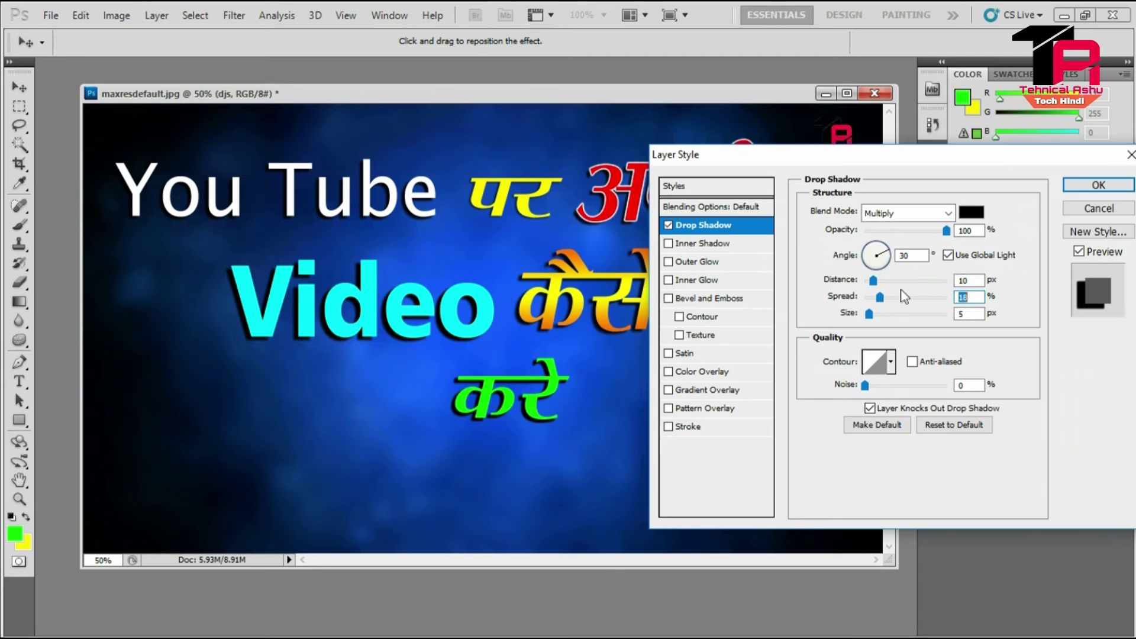
{"action": "left_click", "coordinate": [1099, 185]}
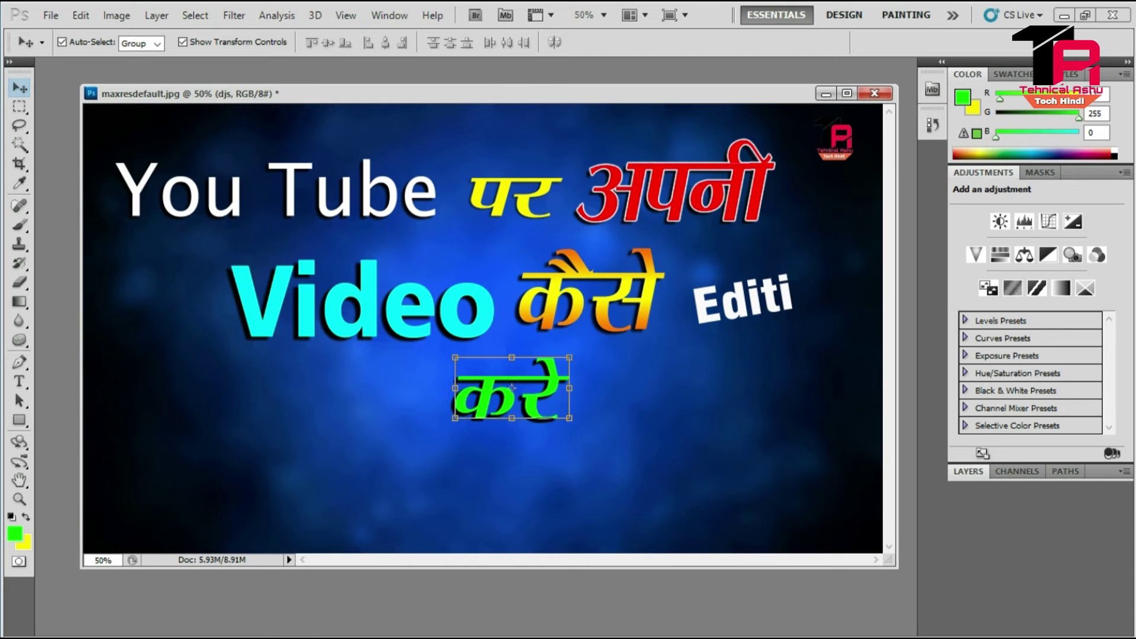
Step: Open the image004-subscribe image from the Downloads folder
{"action": "double_click", "coordinate": [41, 497]}
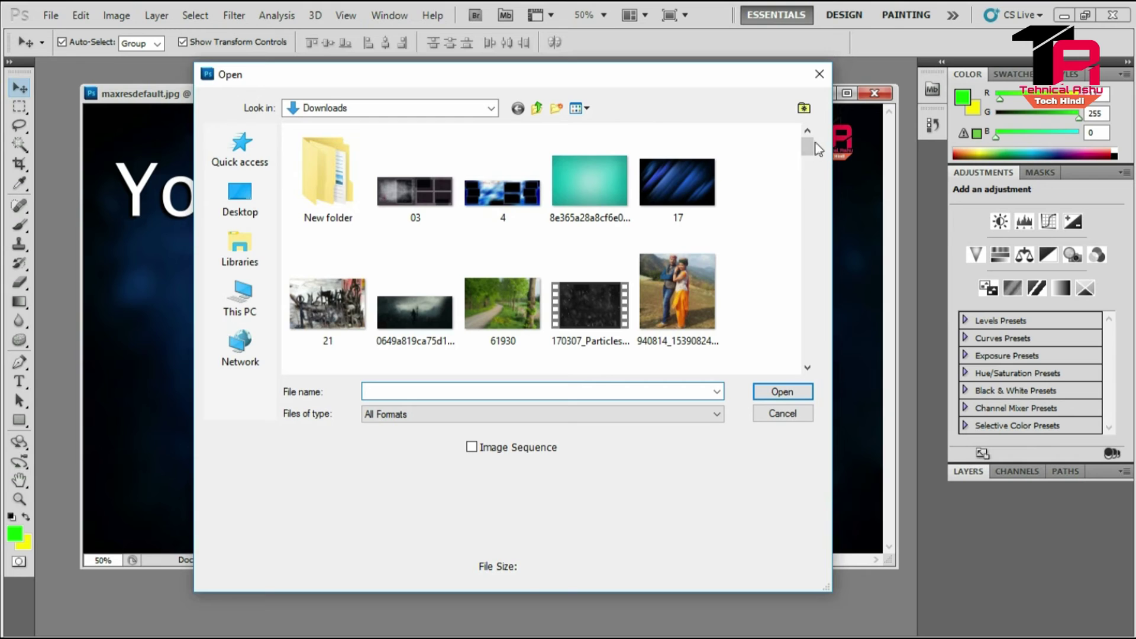
{"action": "left_click_drag", "start_coordinate": [809, 147], "coordinate": [805, 279]}
{"action": "left_click", "coordinate": [595, 188]}
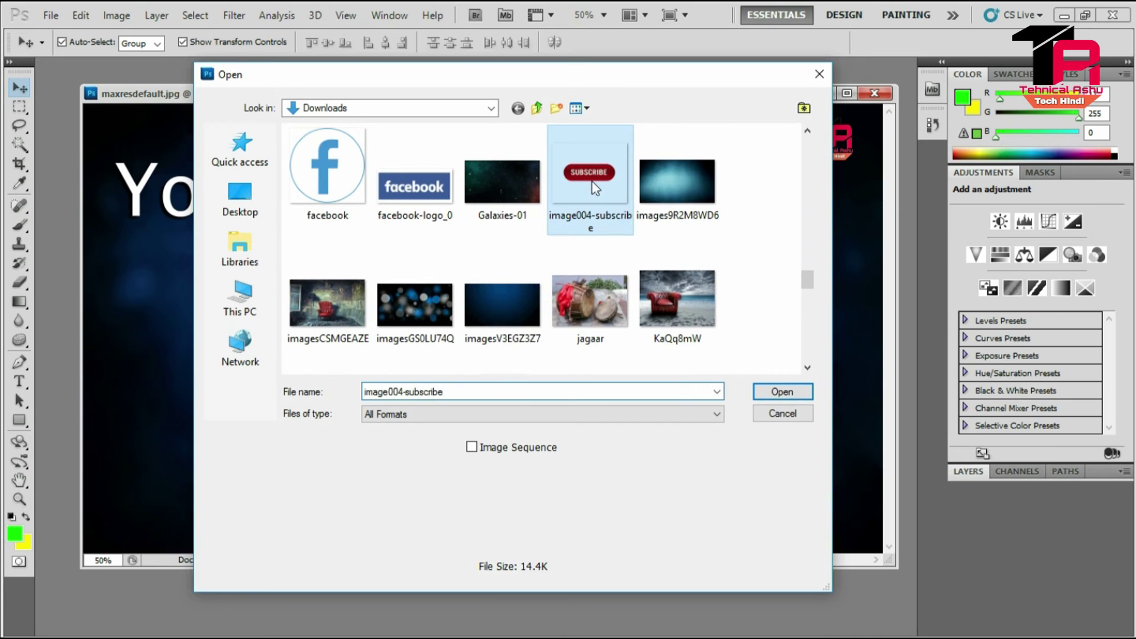
{"action": "left_click", "coordinate": [781, 392]}
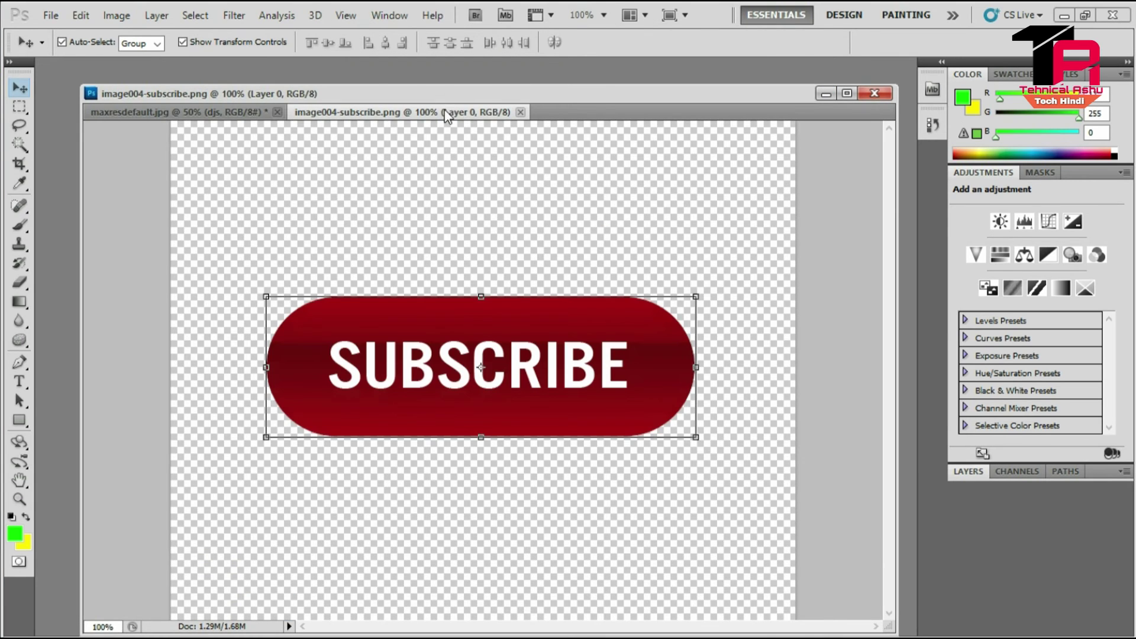
Step: Copy the red Subscribe button into the maxresdefault.jpg banner and close its source image
{"action": "left_click_drag", "start_coordinate": [445, 109], "coordinate": [65, 296]}
{"action": "left_click_drag", "start_coordinate": [376, 521], "coordinate": [117, 388]}
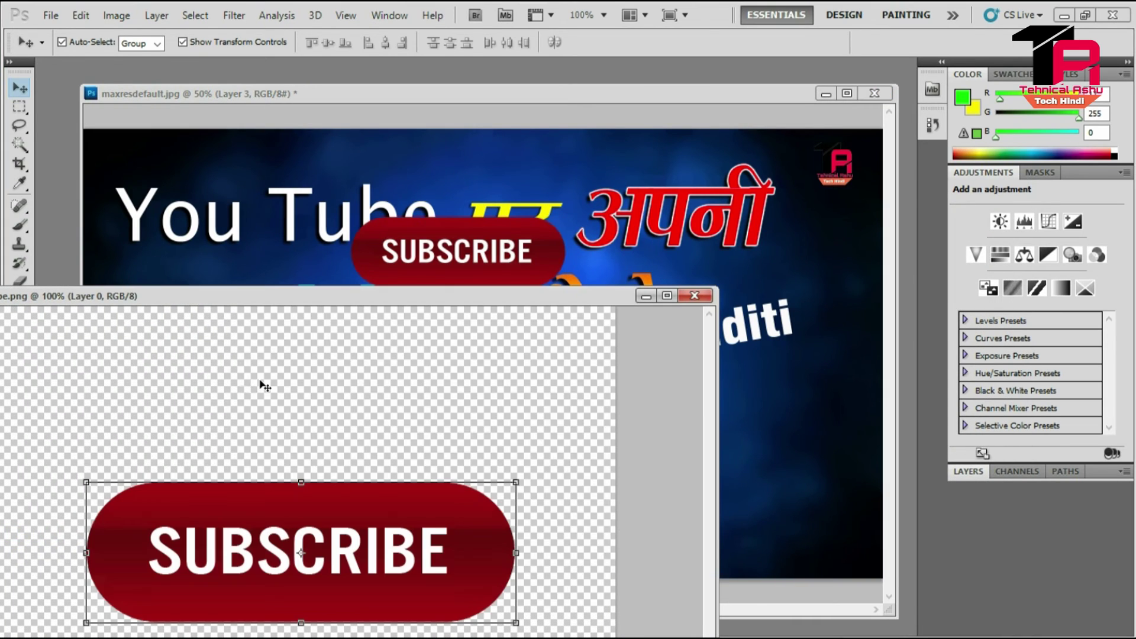
{"action": "left_click", "coordinate": [695, 295]}
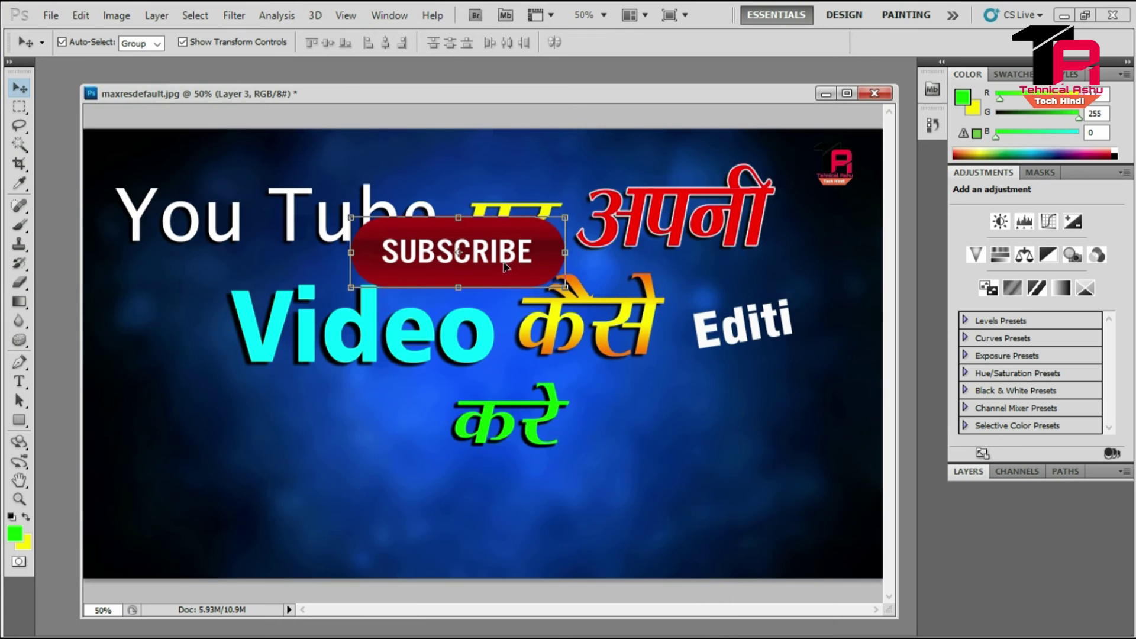
Step: Place the Subscribe button just after "करे", below "Editi", and tilt it about 5 degrees counter-clockwise
{"action": "left_click_drag", "start_coordinate": [486, 255], "coordinate": [727, 428]}
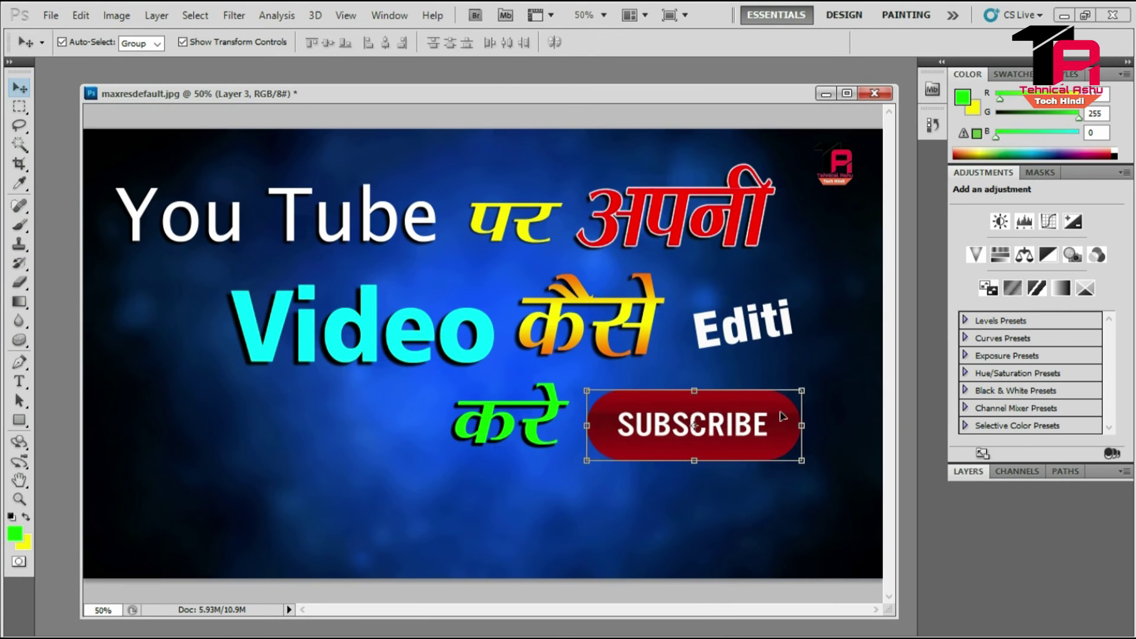
{"action": "left_click_drag", "start_coordinate": [812, 405], "coordinate": [817, 396]}
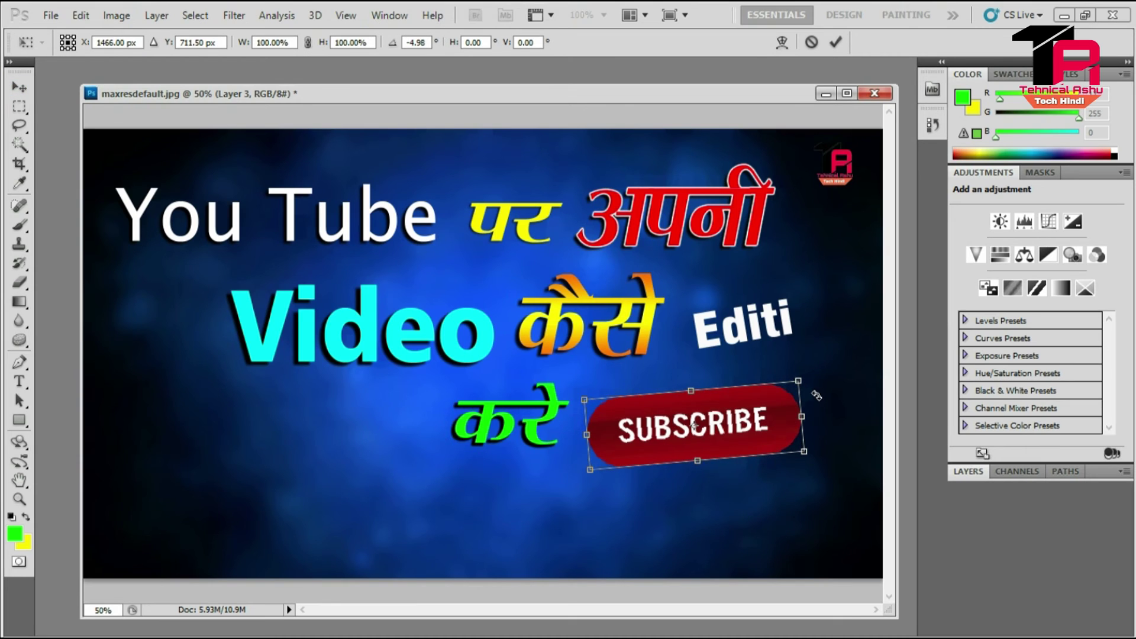
{"action": "left_click", "coordinate": [835, 42]}
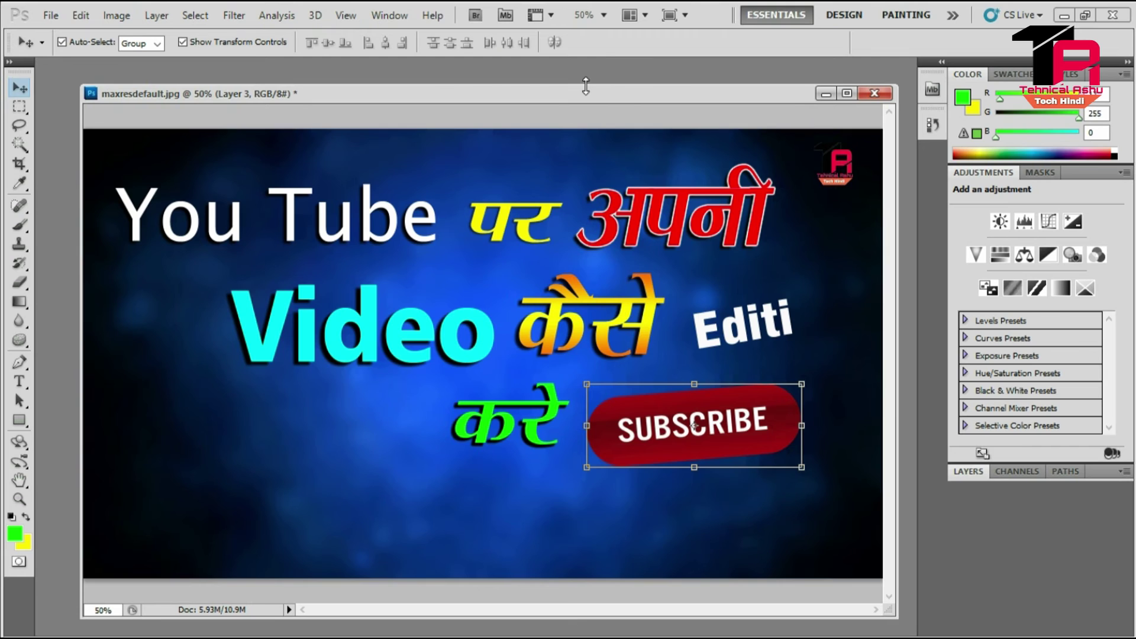
{"action": "left_click_drag", "start_coordinate": [586, 92], "coordinate": [578, 82]}
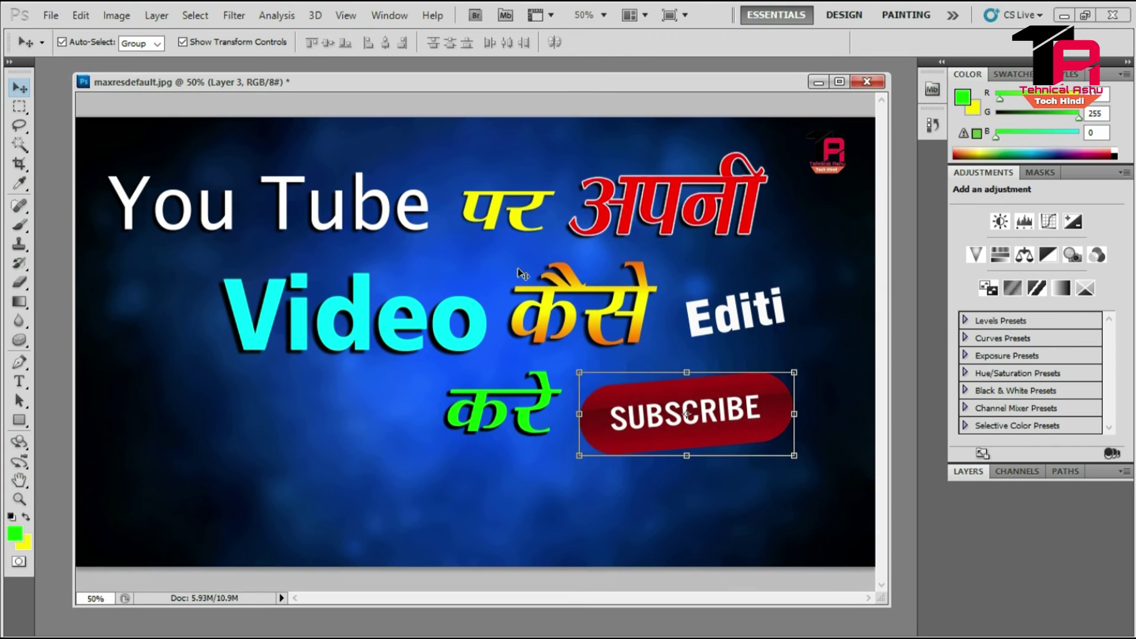
Step: Add the text "Technical Ashu" in the Humnst777 Blk BT font on the empty background below "Video"
{"action": "left_click", "coordinate": [20, 382]}
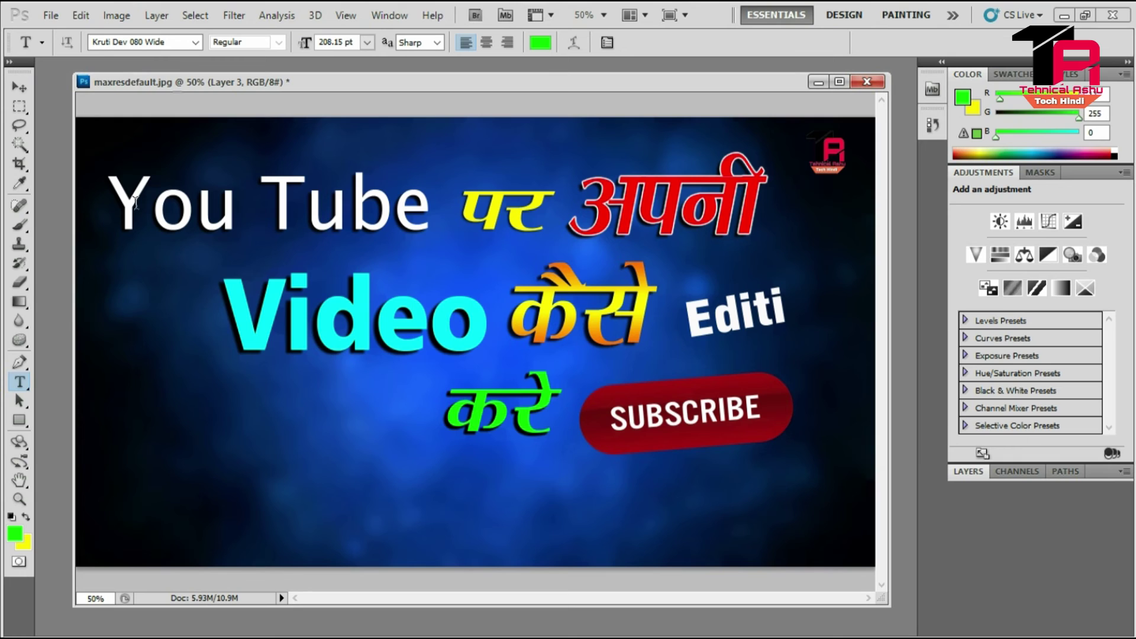
{"action": "left_click", "coordinate": [195, 42]}
{"action": "left_click_drag", "start_coordinate": [354, 296], "coordinate": [354, 220]}
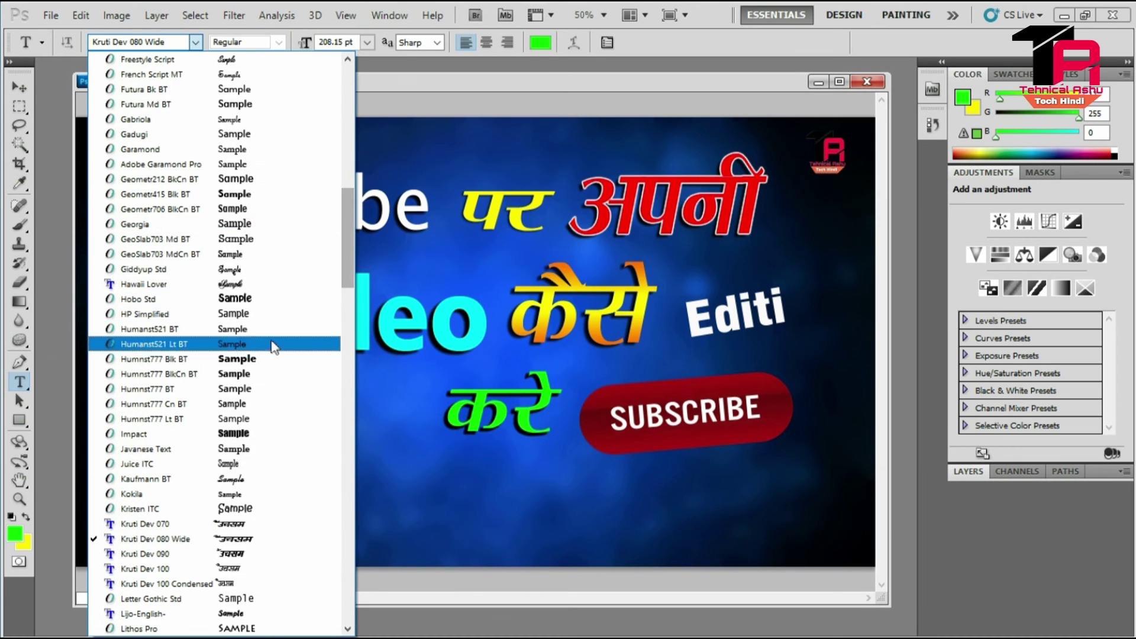
{"action": "left_click", "coordinate": [262, 359]}
{"action": "left_click", "coordinate": [227, 492]}
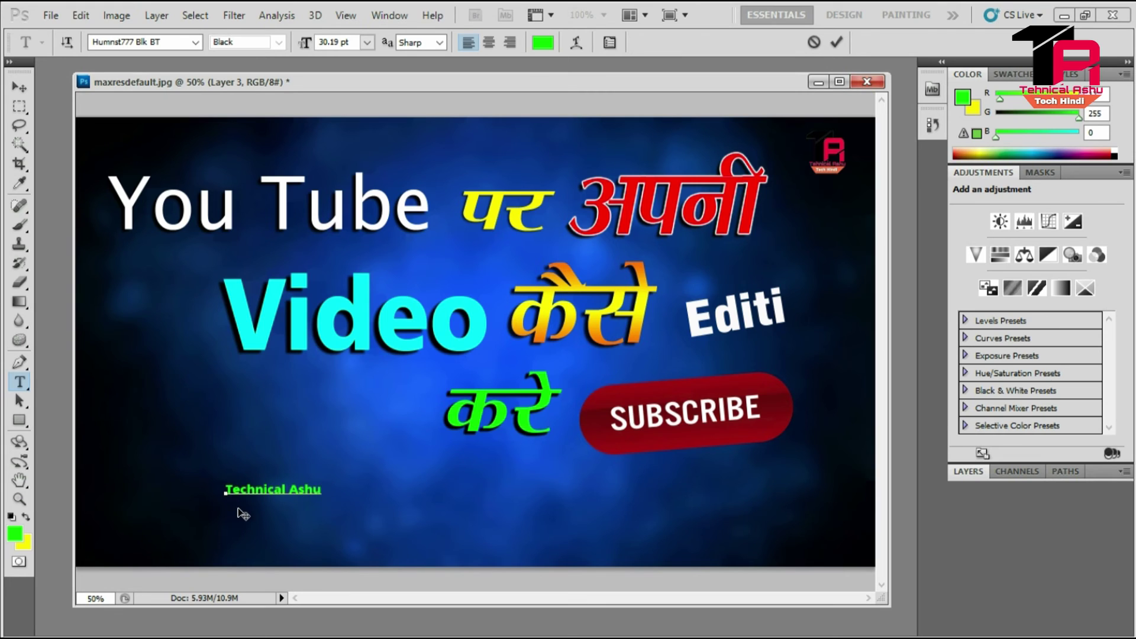
Step: Recolor the "Technical Ashu" text to red ff0000
{"action": "left_click_drag", "start_coordinate": [221, 480], "coordinate": [344, 482]}
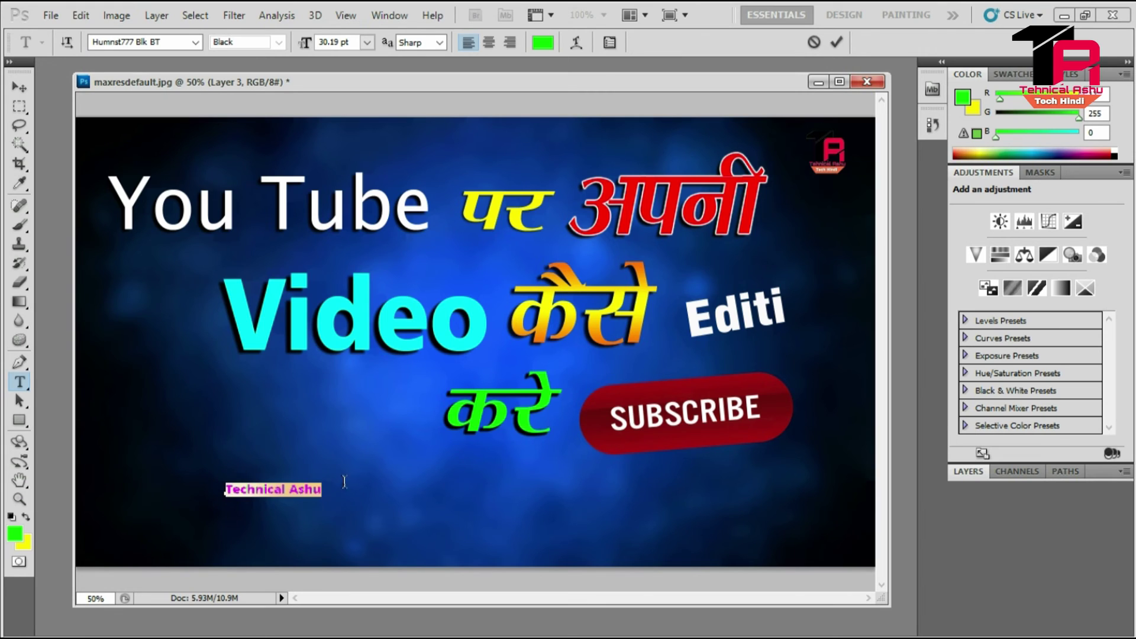
{"action": "left_click", "coordinate": [12, 537]}
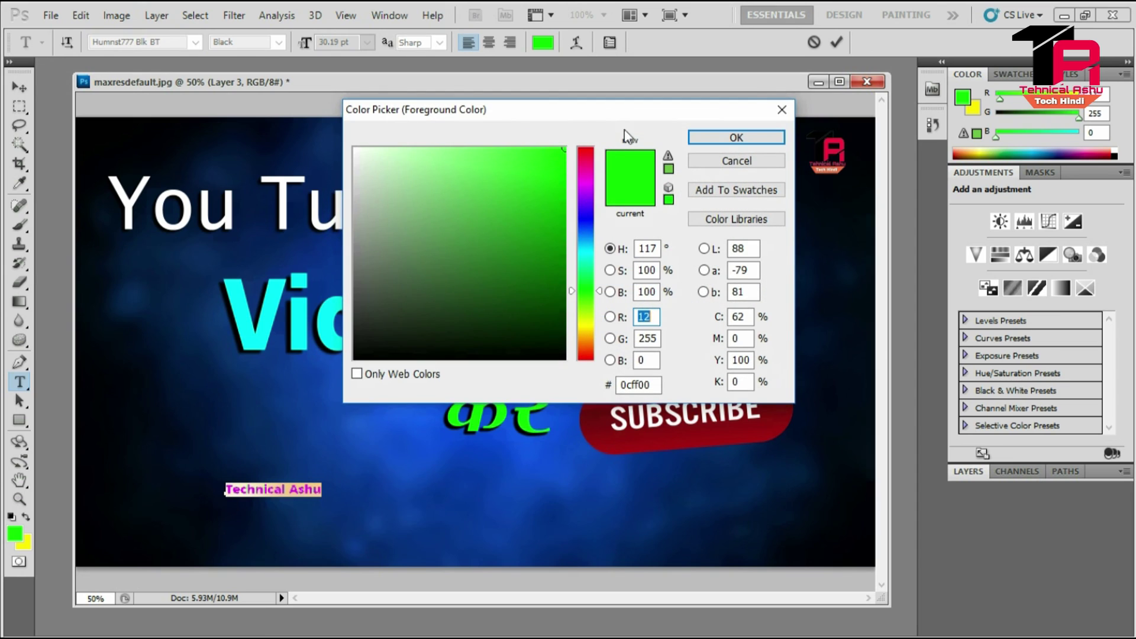
{"action": "left_click_drag", "start_coordinate": [590, 157], "coordinate": [591, 147]}
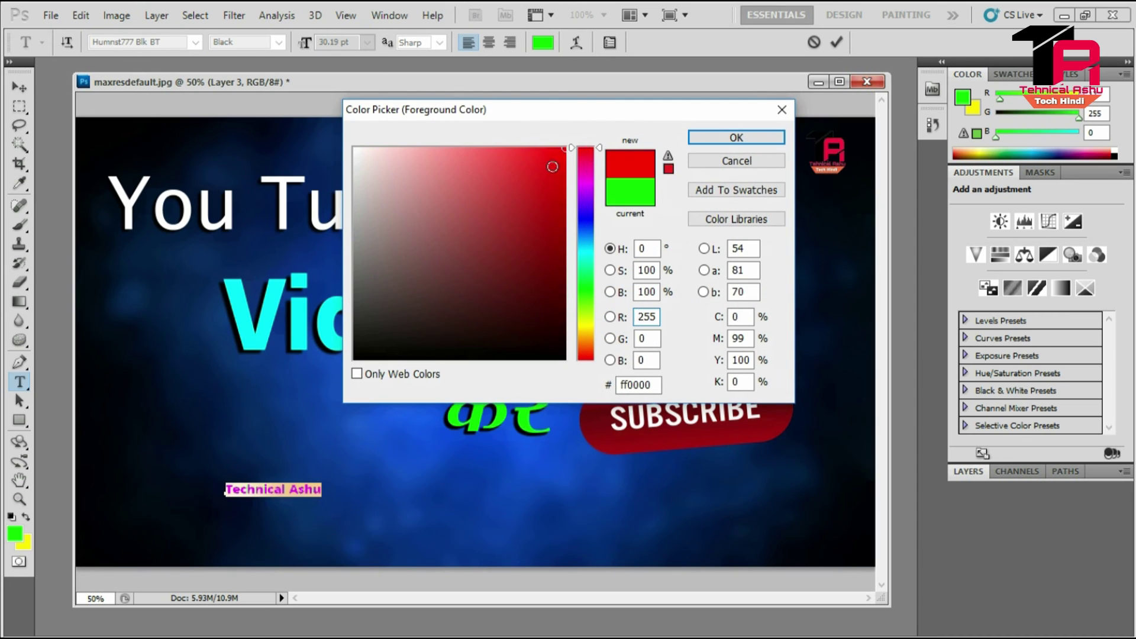
{"action": "left_click", "coordinate": [694, 138]}
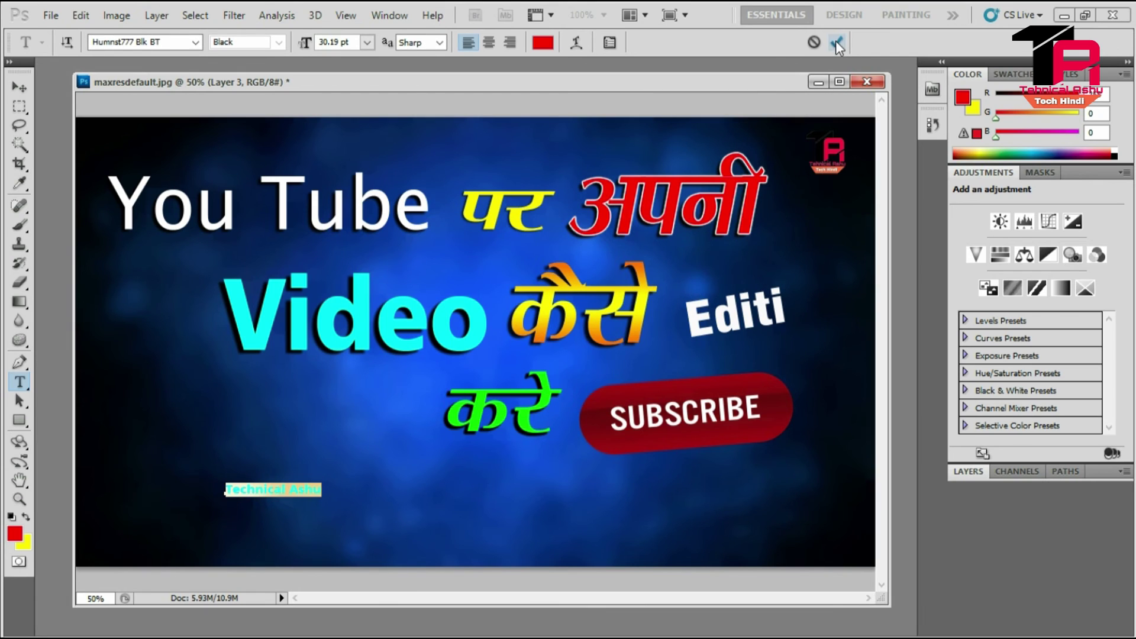
{"action": "left_click", "coordinate": [836, 41]}
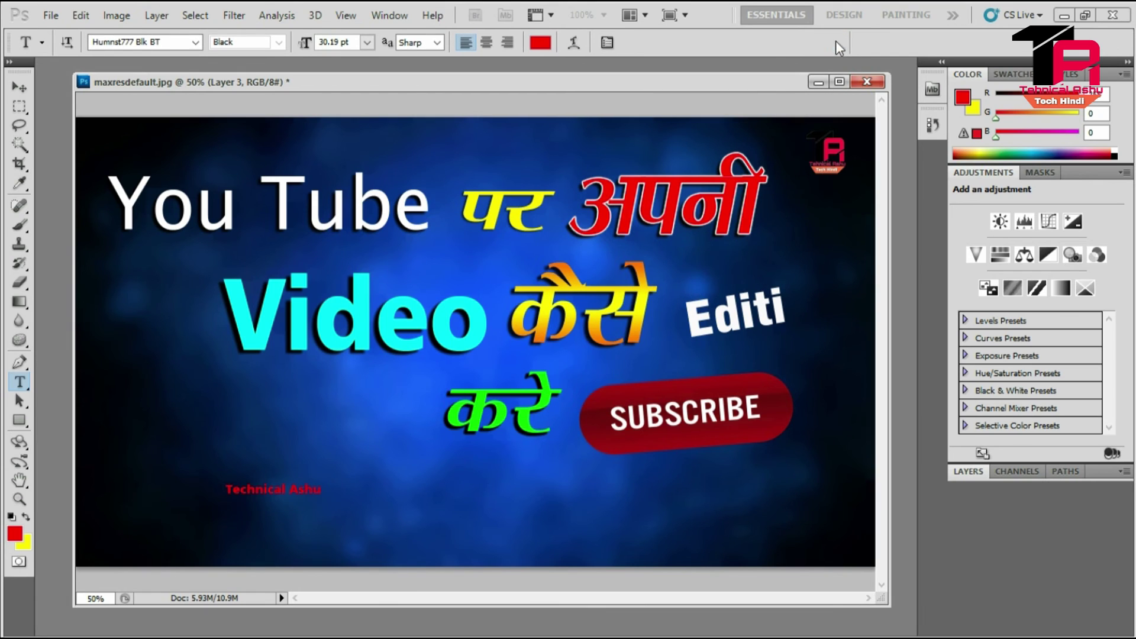
Step: Enlarge the "Technical Ashu" text to about 357% width and 478% height and place it in the banner's lower-left area
{"action": "left_click", "coordinate": [22, 89]}
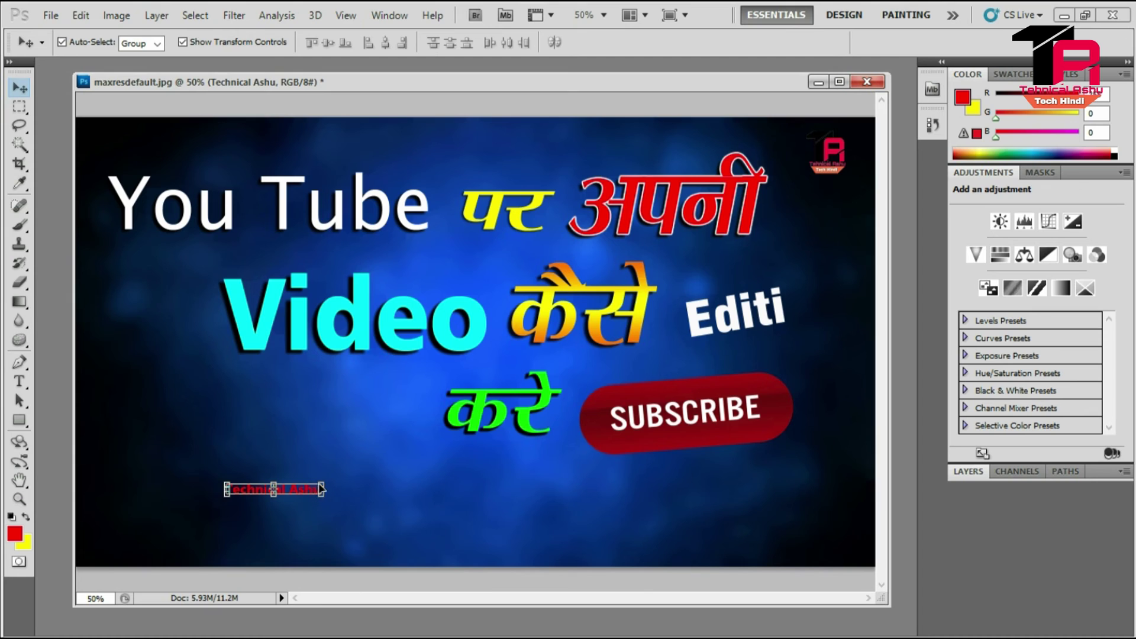
{"action": "left_click_drag", "start_coordinate": [322, 484], "coordinate": [565, 432]}
{"action": "left_click_drag", "start_coordinate": [506, 468], "coordinate": [431, 500]}
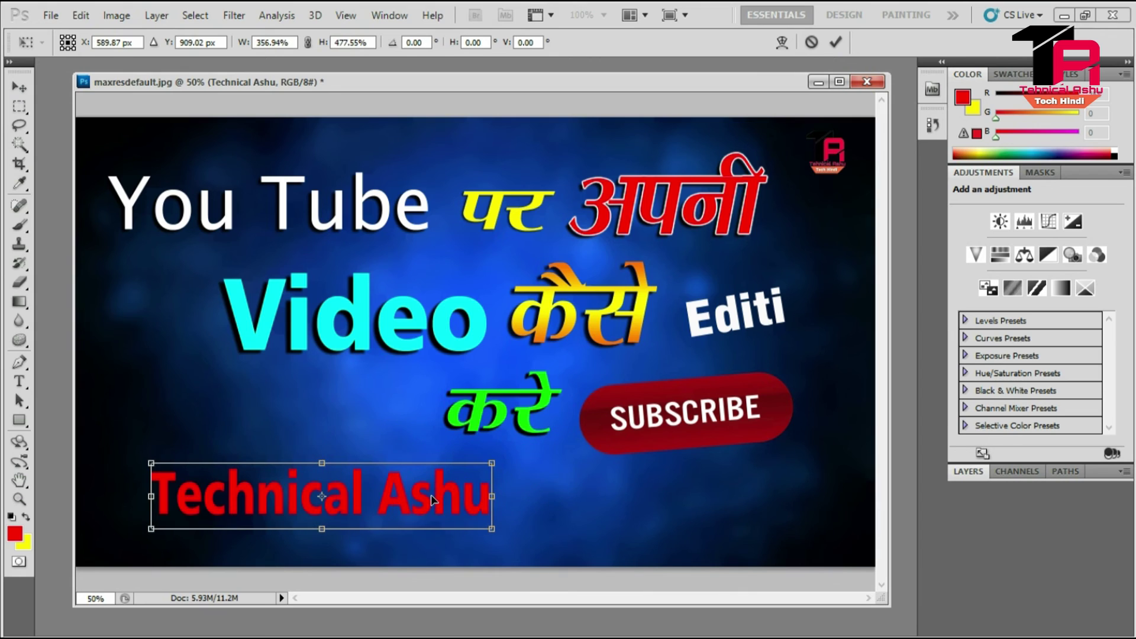